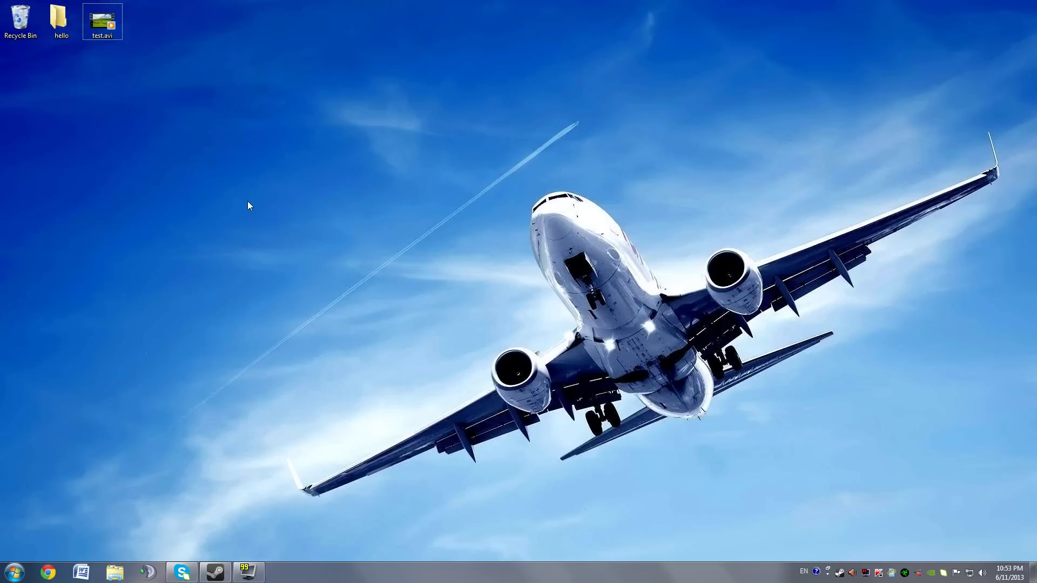
- Move the test.avi video file away from the other desktop icons into the open area of the desktop
{"action": "left_click_drag", "start_coordinate": [102, 21], "coordinate": [348, 243]}
{"action": "left_click", "coordinate": [360, 209]}
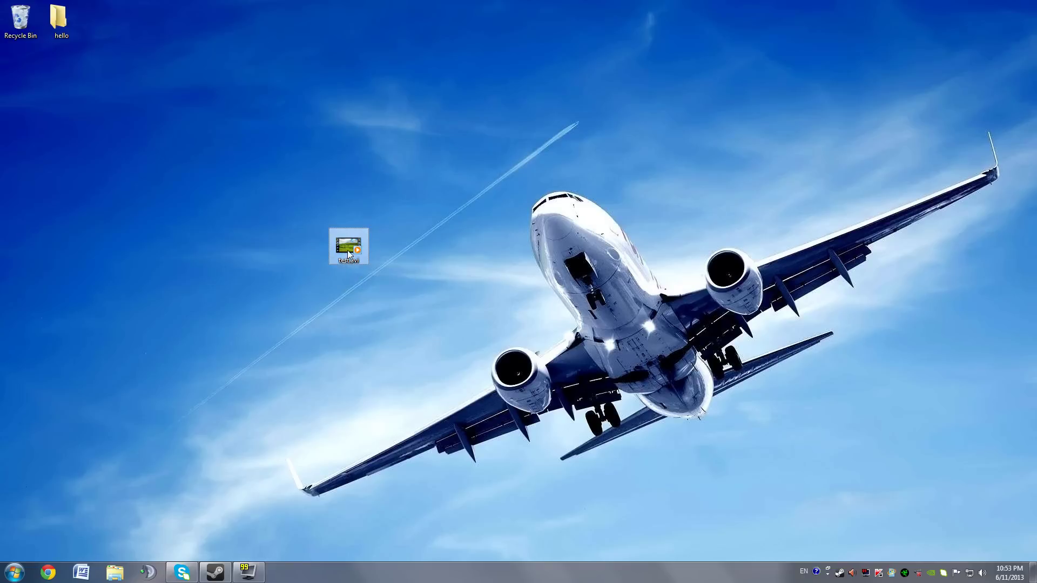
{"action": "left_click_drag", "start_coordinate": [346, 249], "coordinate": [270, 250]}
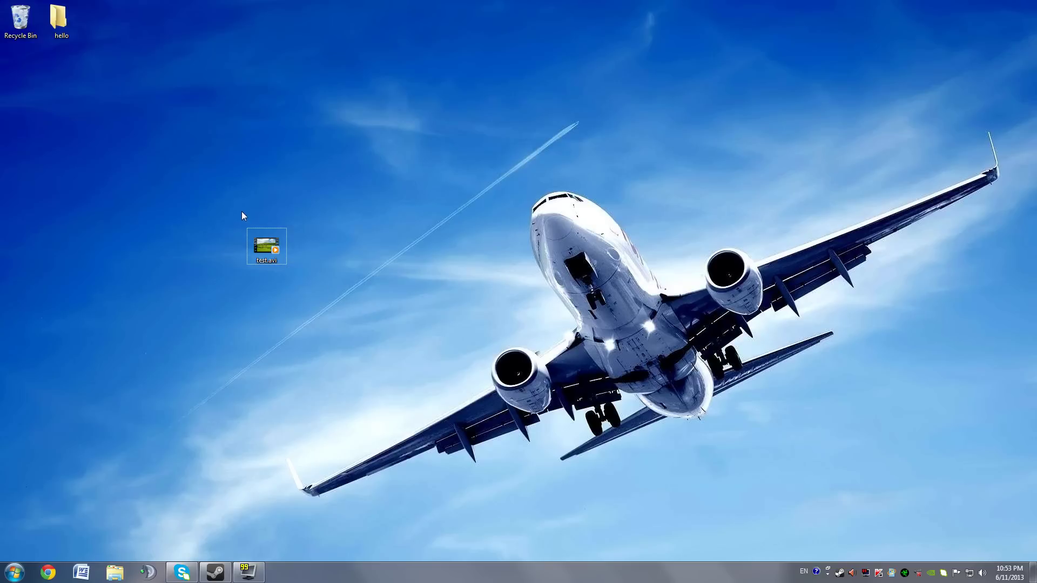
- Launch Vegas Pro 12.0 (64-bit) and start setting up a new project
{"action": "left_click", "coordinate": [15, 572]}
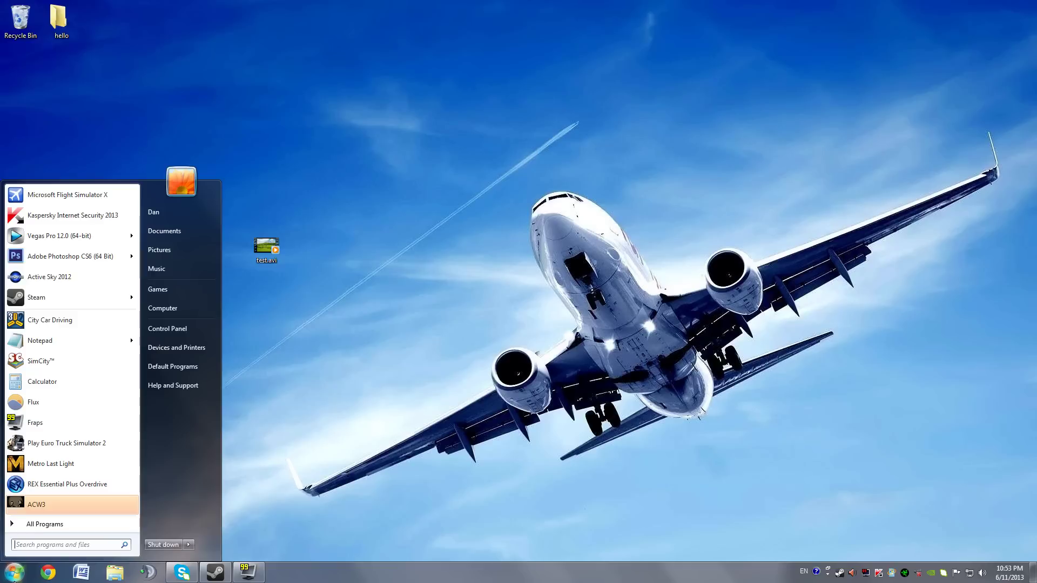
{"action": "left_click", "coordinate": [68, 237]}
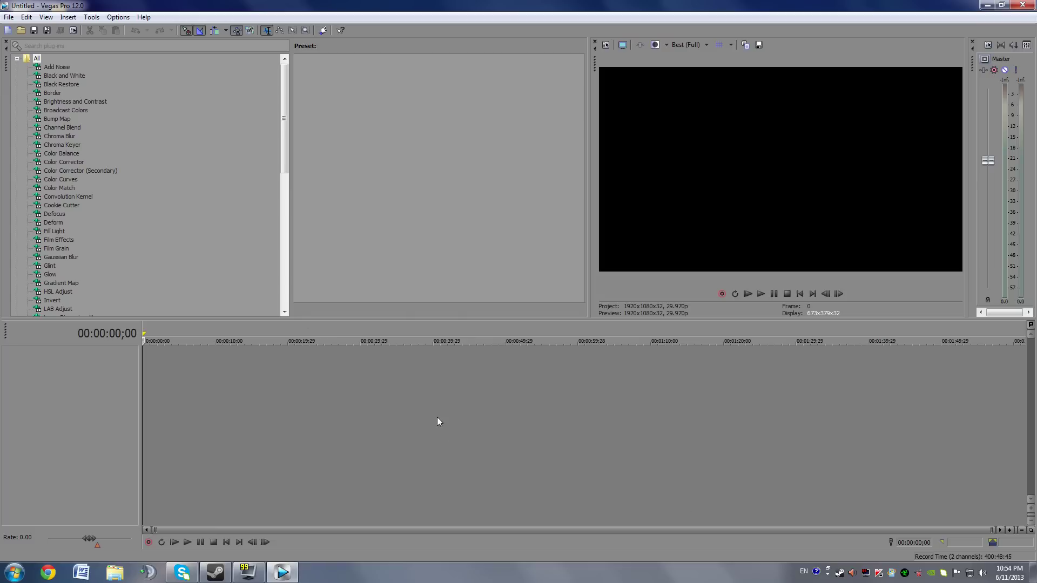
{"action": "left_click", "coordinate": [9, 16]}
{"action": "left_click", "coordinate": [16, 28]}
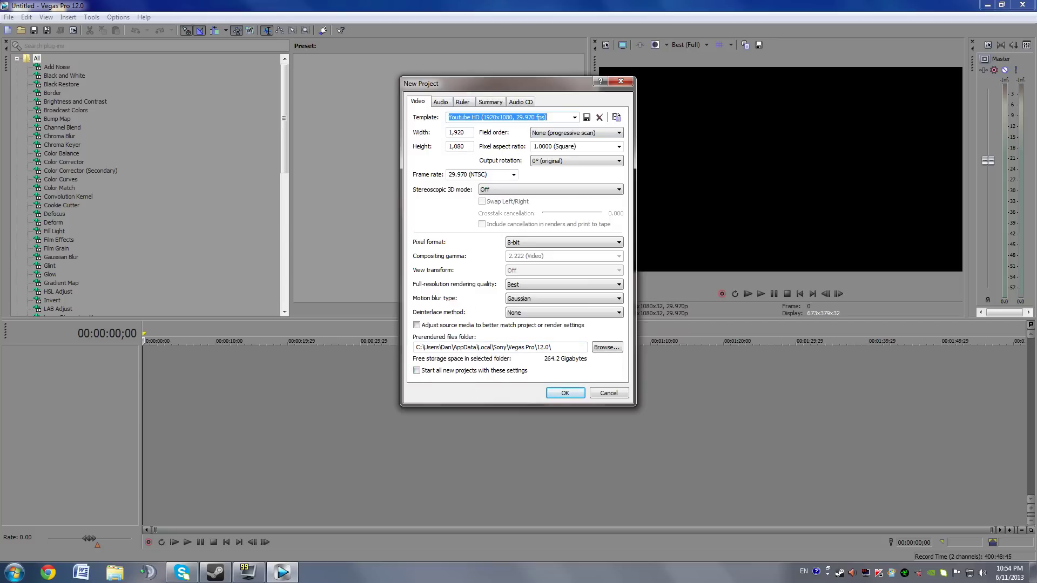
- Name the new project's video template "Youtube HD"
{"action": "left_click", "coordinate": [447, 373]}
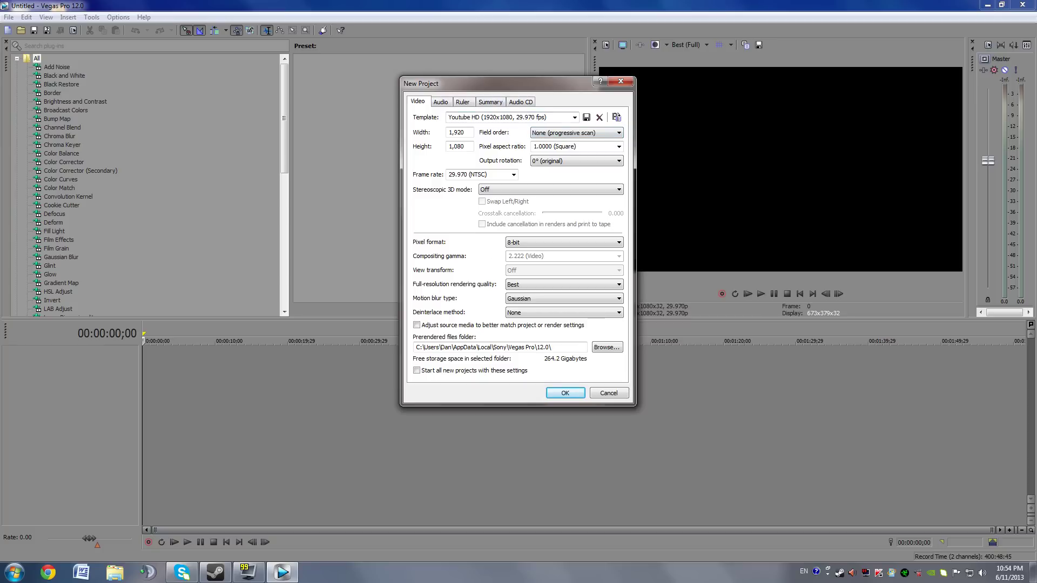
{"action": "left_click", "coordinate": [508, 117]}
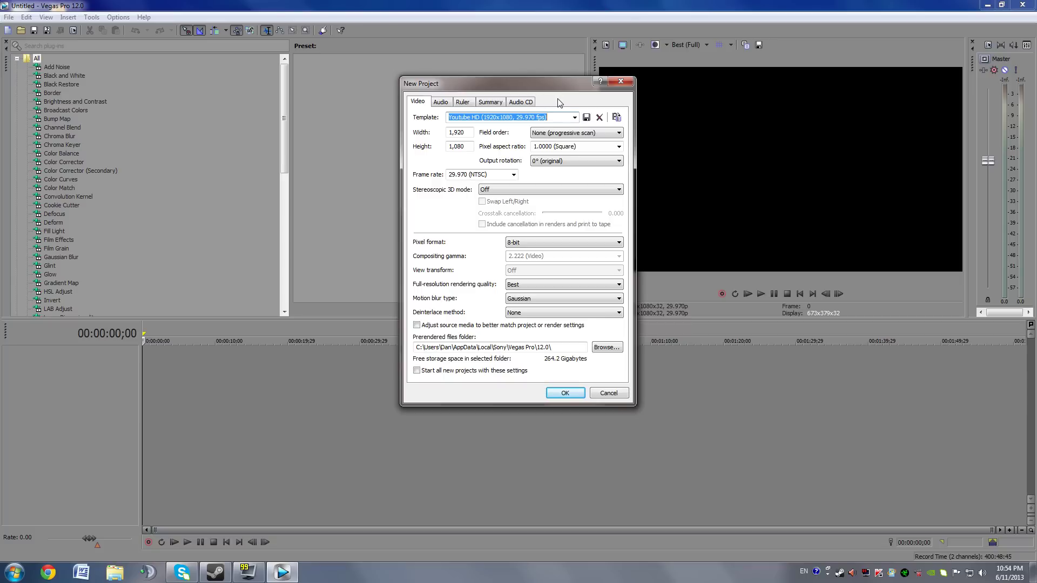
{"action": "type", "text": "Youtube HD"}
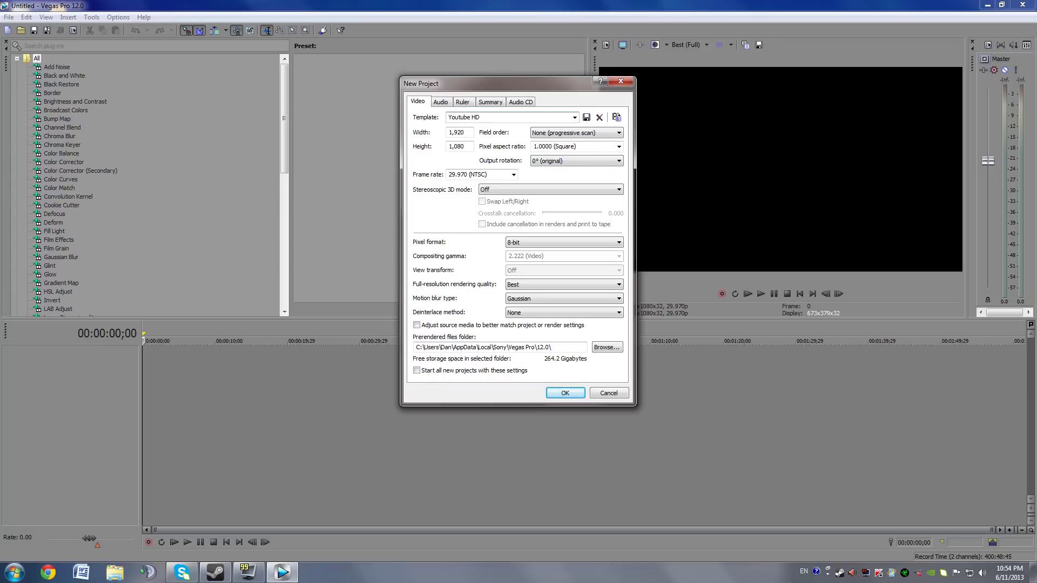
- Set the video format to 1,080 height, no field order (progressive scan), 1.0000 (Square) pixels and a 29.970 (NTSC) frame rate
{"action": "double_click", "coordinate": [456, 147]}
{"action": "left_click", "coordinate": [451, 146]}
{"action": "left_click", "coordinate": [559, 133]}
{"action": "left_click", "coordinate": [560, 135]}
{"action": "left_click", "coordinate": [618, 147]}
{"action": "left_click", "coordinate": [619, 147]}
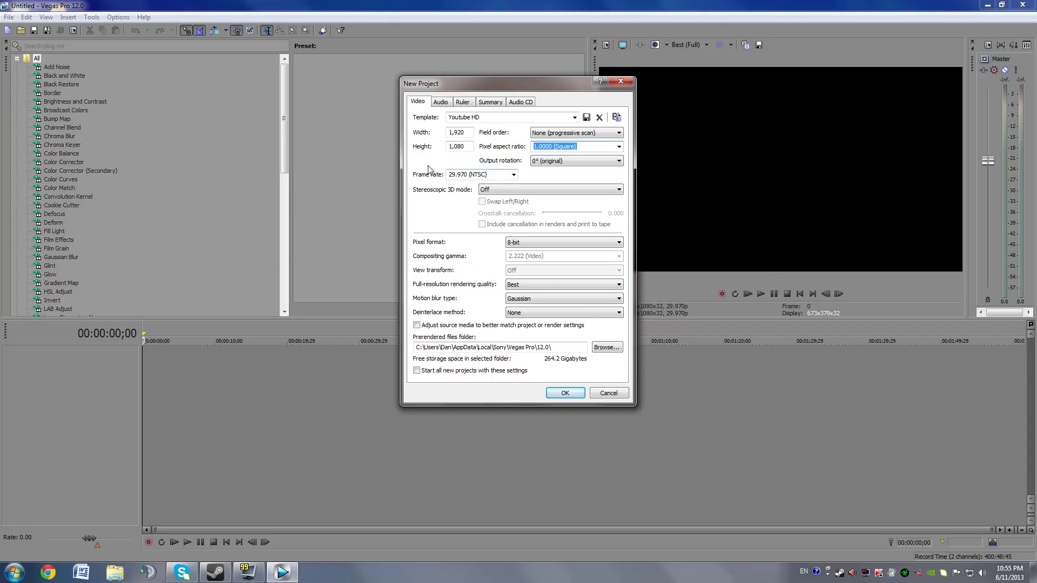
{"action": "left_click", "coordinate": [513, 174]}
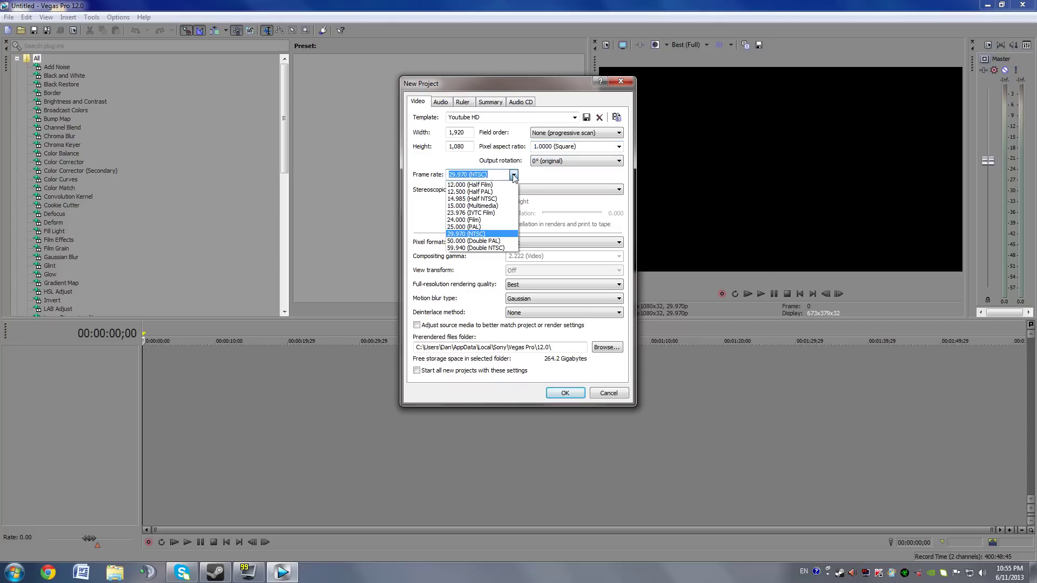
{"action": "left_click", "coordinate": [489, 234]}
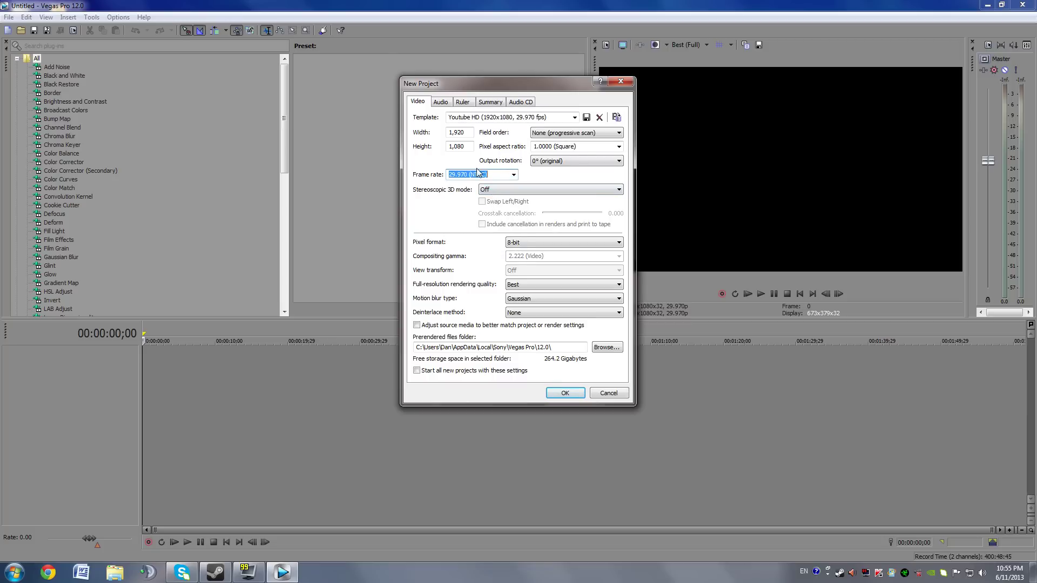
- Set stereoscopic 3D mode to Off, pixel format to 8-bit and full-resolution rendering quality to Best
{"action": "left_click", "coordinate": [494, 191]}
{"action": "left_click", "coordinate": [495, 195]}
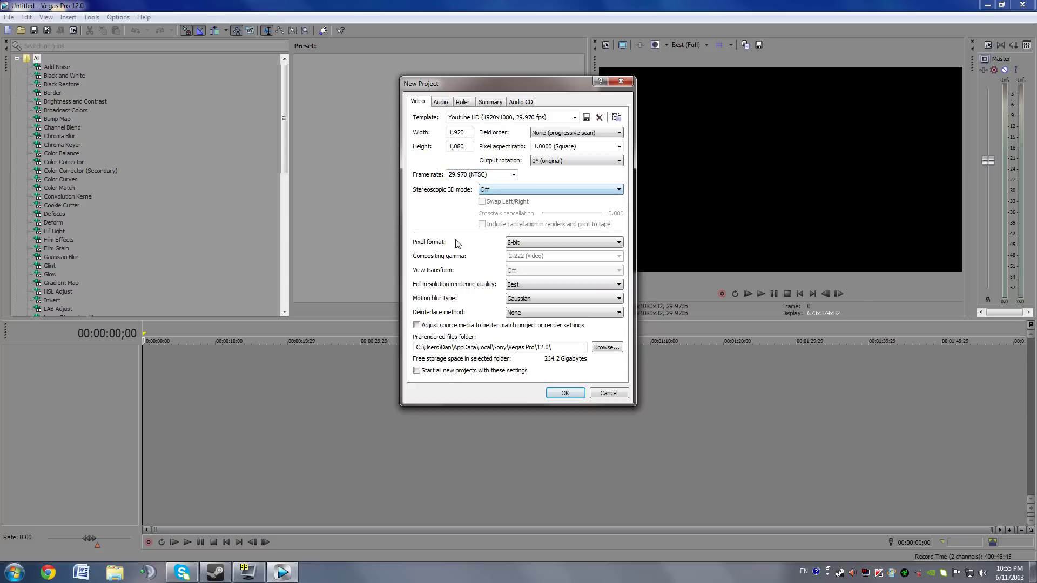
{"action": "left_click", "coordinate": [521, 244]}
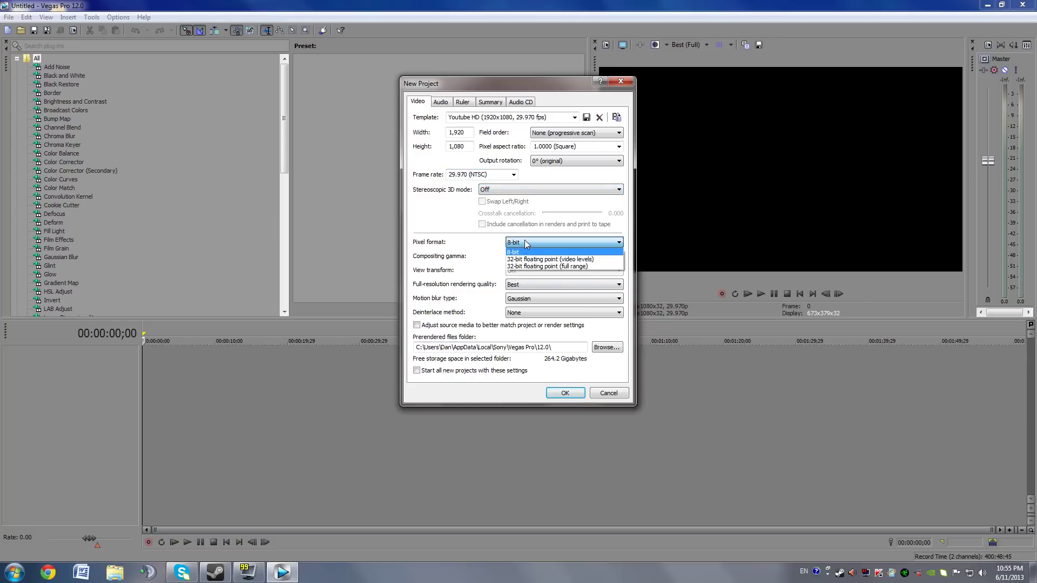
{"action": "left_click", "coordinate": [525, 243]}
{"action": "left_click", "coordinate": [525, 243]}
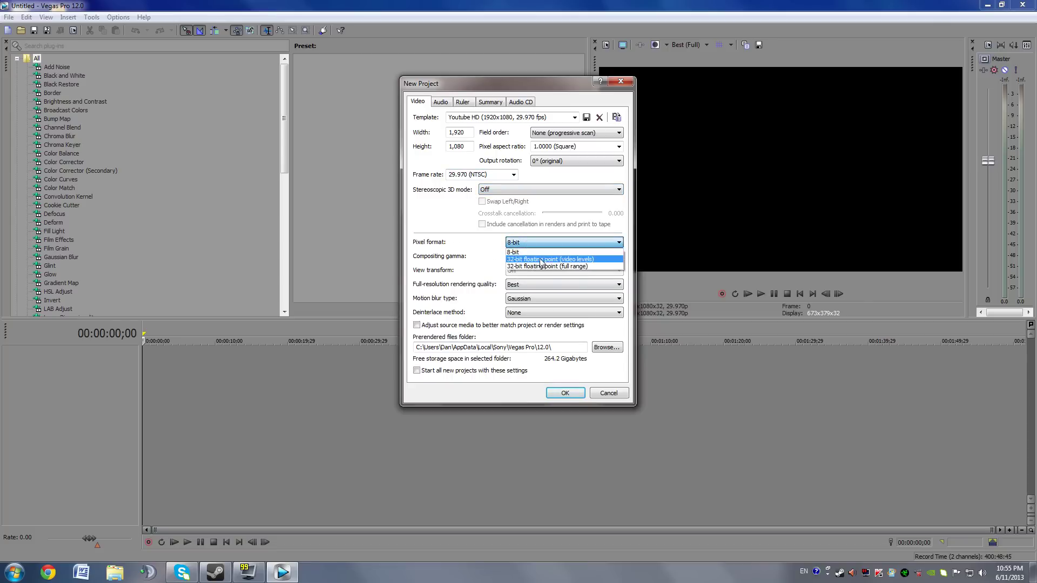
{"action": "left_click", "coordinate": [527, 241]}
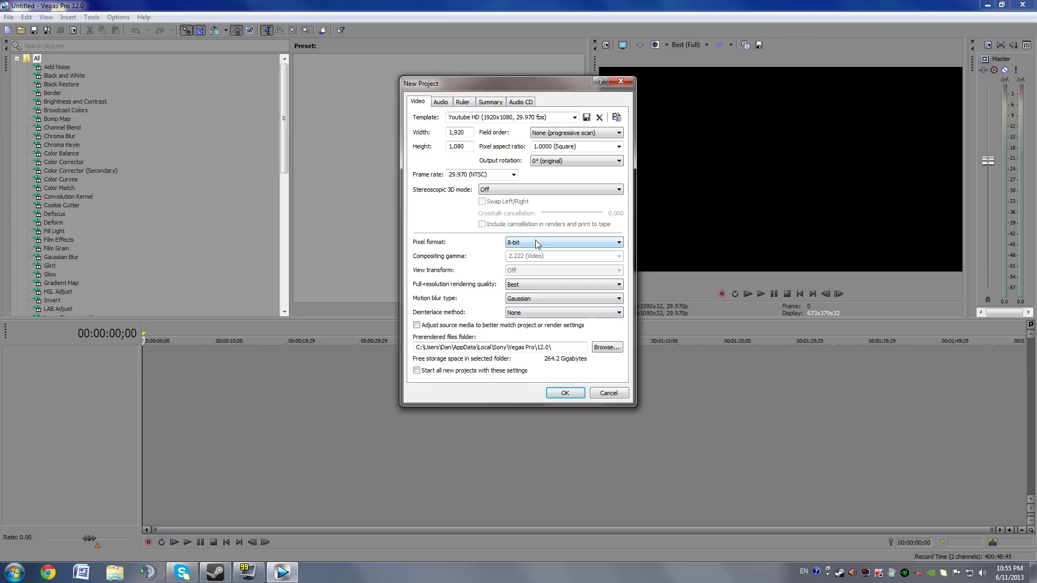
{"action": "left_click", "coordinate": [522, 285]}
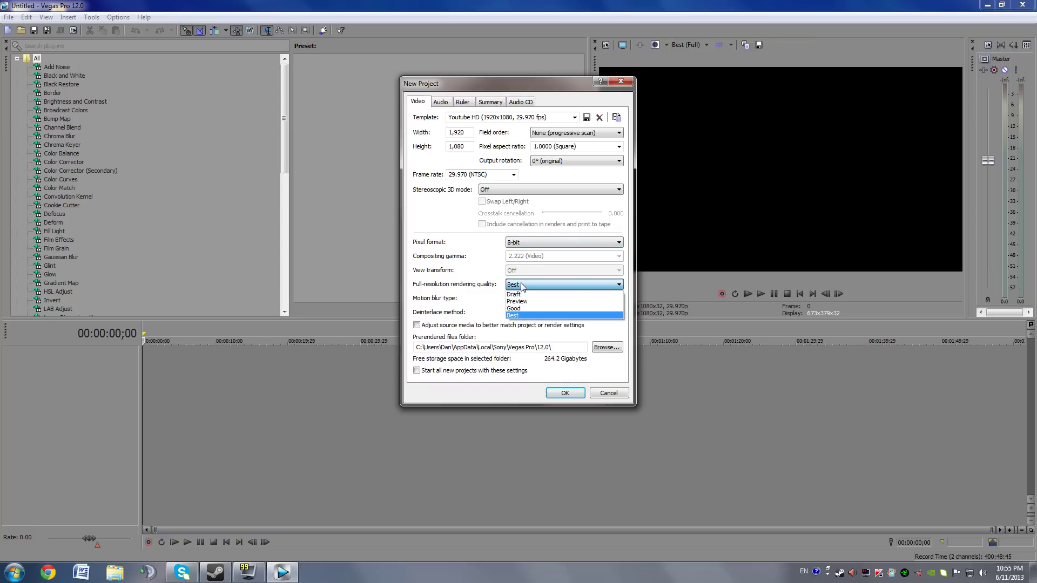
{"action": "left_click", "coordinate": [522, 285]}
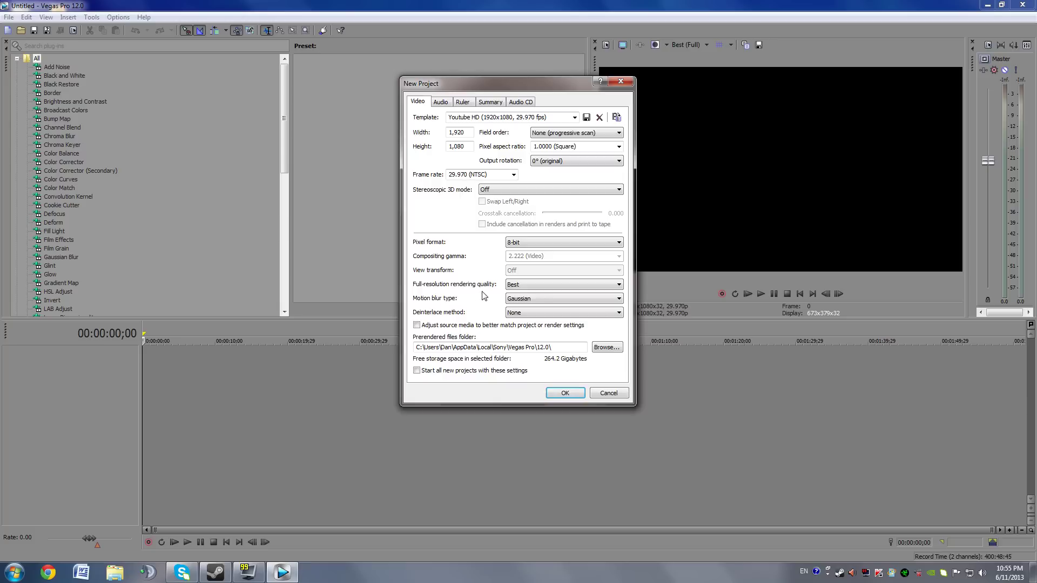
- Use Gaussian as the motion blur type and set the deinterlace method to Blend fields
{"action": "left_click", "coordinate": [530, 300]}
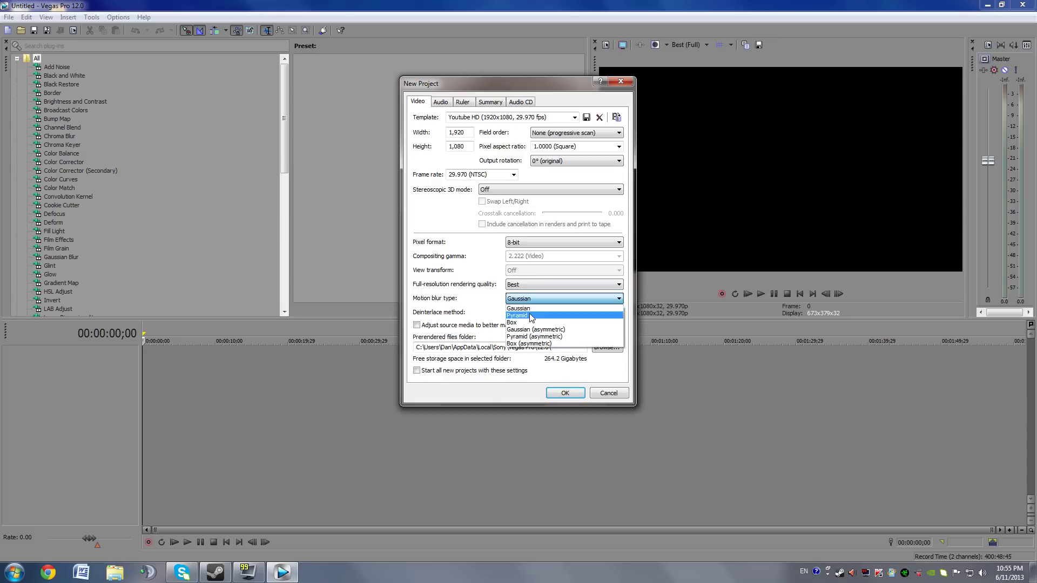
{"action": "left_click", "coordinate": [491, 316]}
{"action": "left_click", "coordinate": [529, 297]}
{"action": "left_click", "coordinate": [529, 297]}
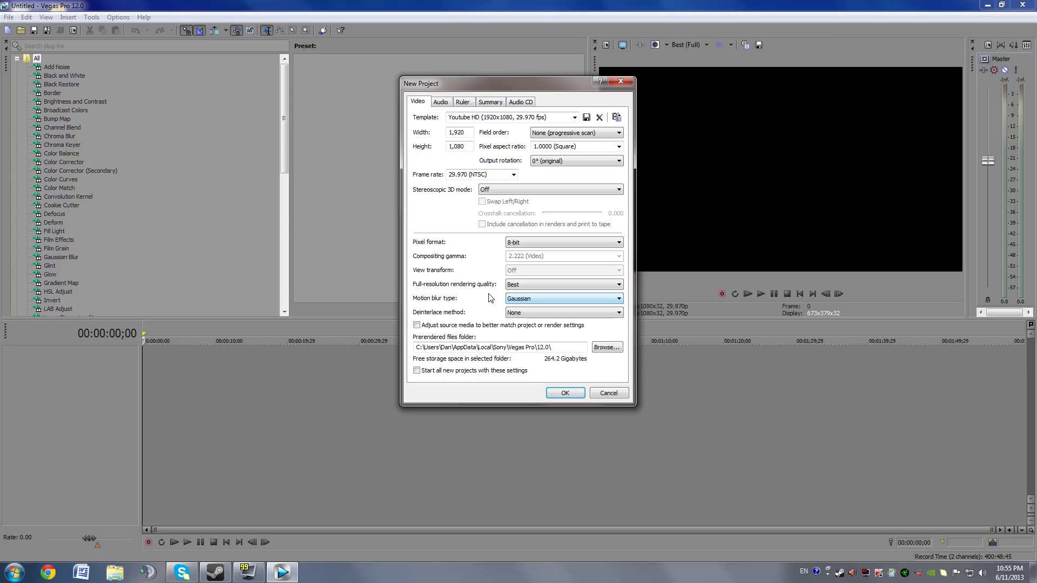
{"action": "left_click", "coordinate": [527, 314]}
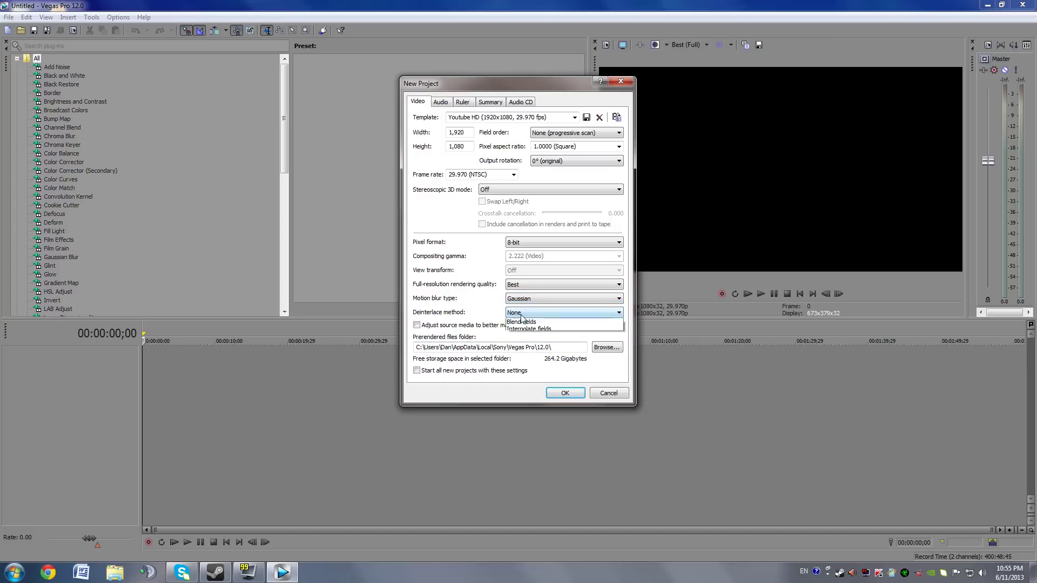
{"action": "left_click", "coordinate": [532, 331]}
{"action": "left_click", "coordinate": [530, 313]}
{"action": "left_click", "coordinate": [531, 321]}
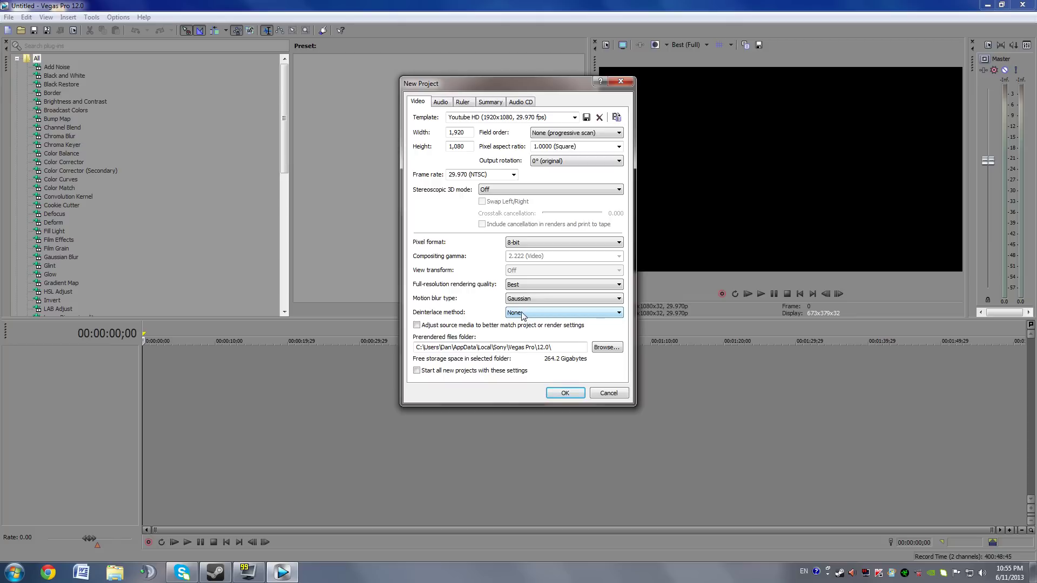
{"action": "left_click", "coordinate": [522, 315]}
{"action": "left_click", "coordinate": [532, 331]}
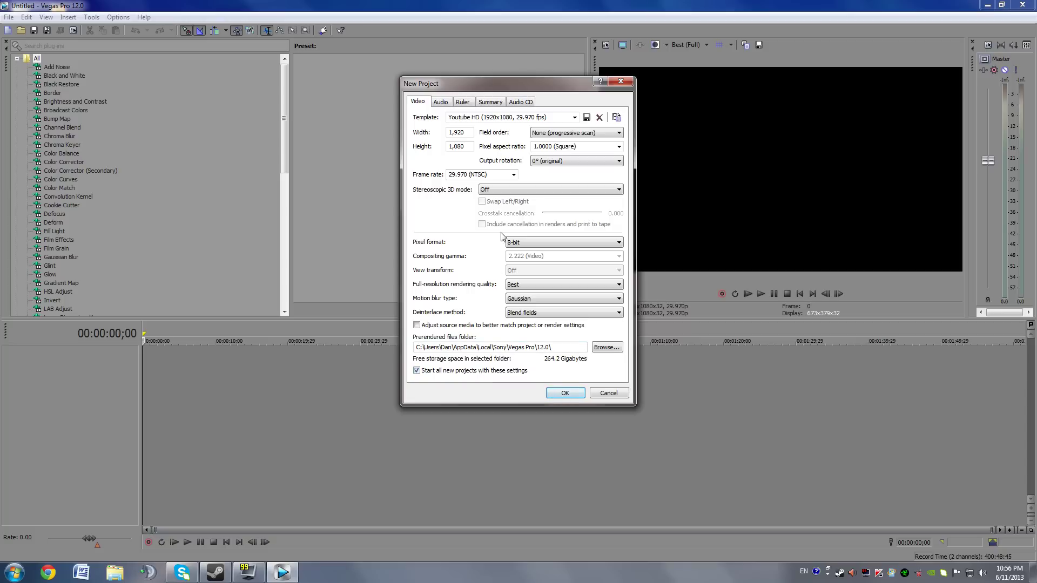
- In the project's audio settings, use the Stereo master bus mode and a sample rate of 48,000 Hz
{"action": "left_click", "coordinate": [439, 103]}
{"action": "left_click", "coordinate": [432, 103]}
{"action": "left_click", "coordinate": [440, 103]}
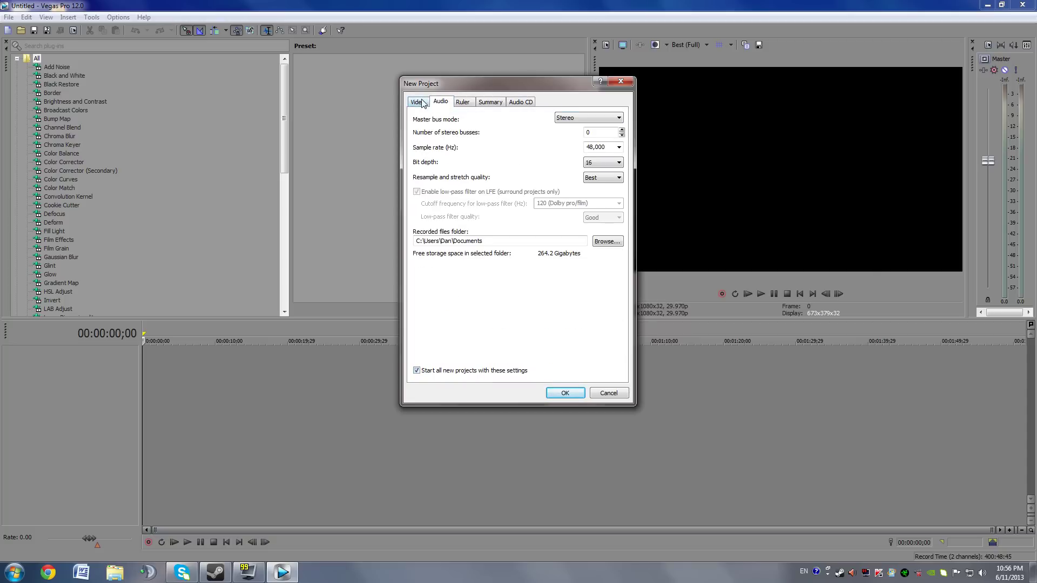
{"action": "left_click", "coordinate": [597, 118]}
{"action": "left_click", "coordinate": [592, 116]}
{"action": "left_click", "coordinate": [619, 148]}
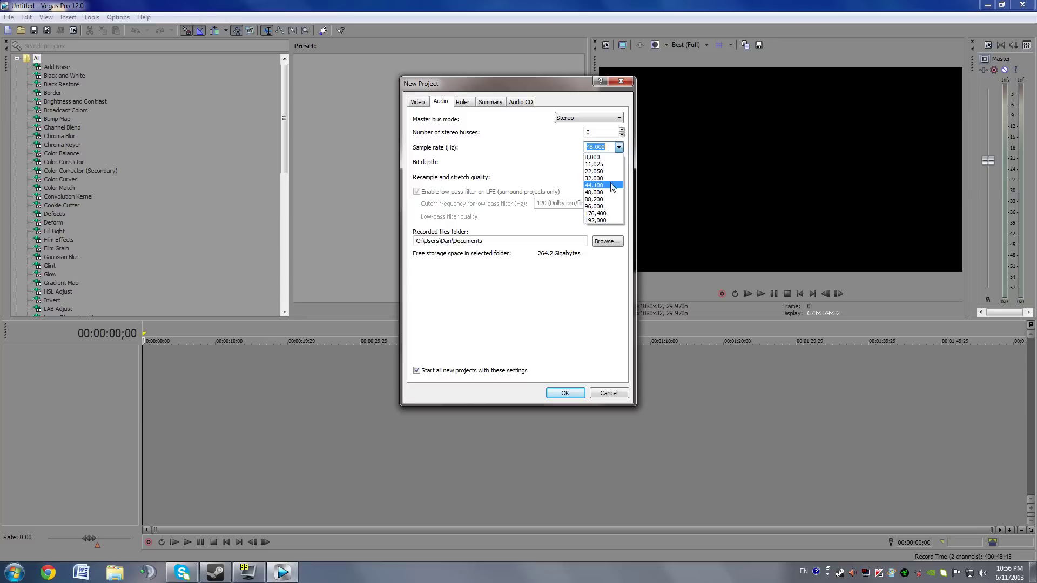
{"action": "left_click", "coordinate": [618, 148]}
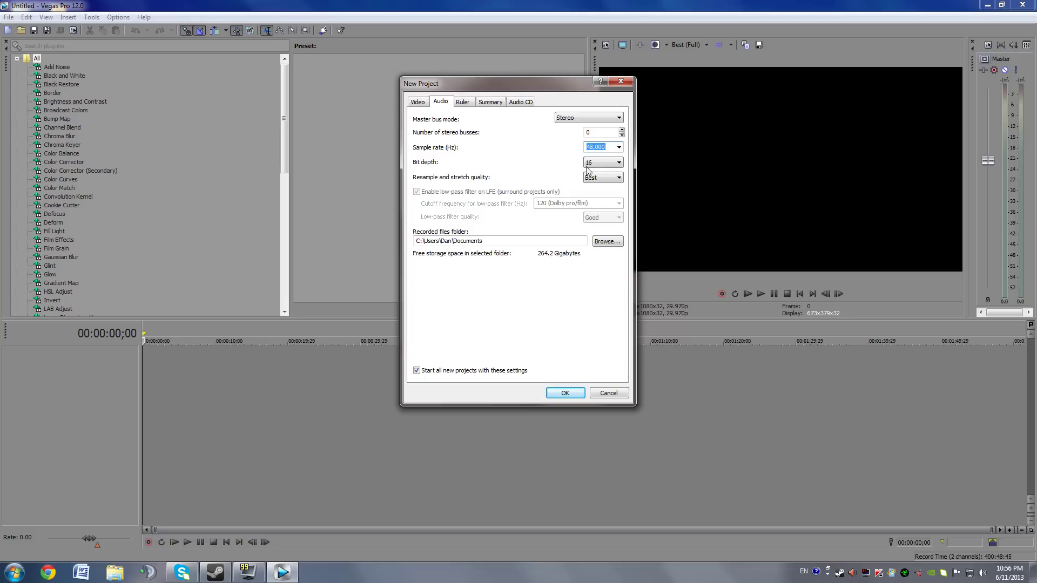
- Set the audio bit depth to 16 and the resample and stretch quality to Best
{"action": "left_click", "coordinate": [597, 166]}
{"action": "left_click", "coordinate": [619, 163]}
{"action": "left_click", "coordinate": [618, 163]}
{"action": "left_click", "coordinate": [611, 180]}
{"action": "left_click", "coordinate": [600, 199]}
- Review the new project's ruler, summary and Audio CD settings, and recheck its audio and video settings
{"action": "left_click", "coordinate": [464, 102]}
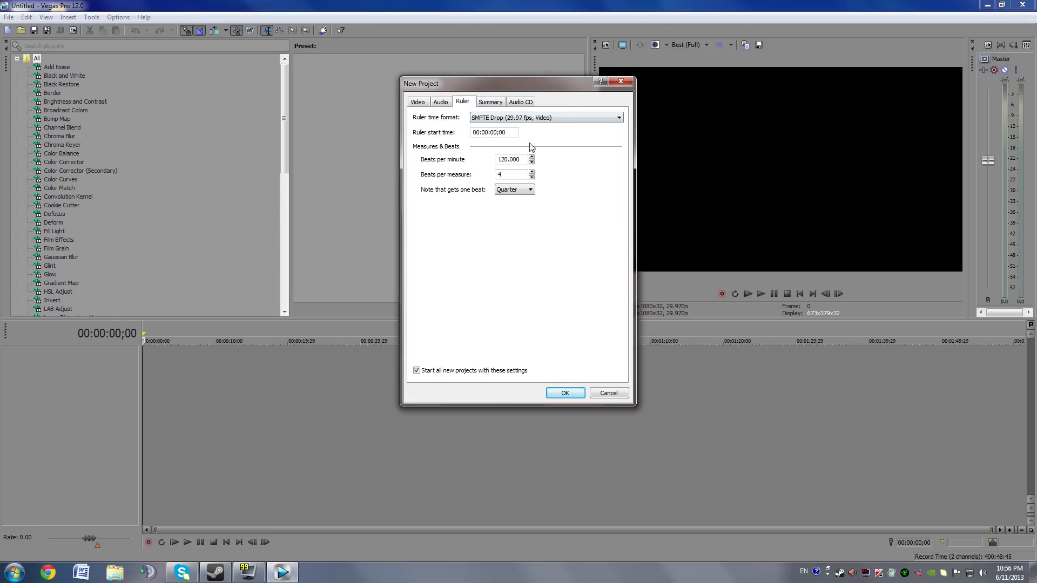
{"action": "left_click", "coordinate": [486, 103]}
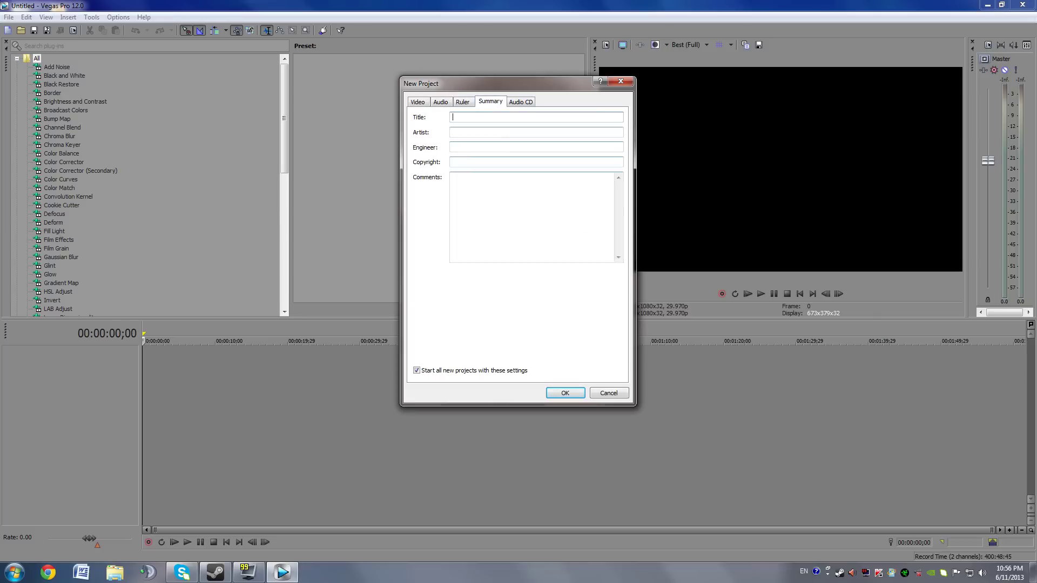
{"action": "left_click", "coordinate": [523, 102]}
{"action": "left_click", "coordinate": [417, 102]}
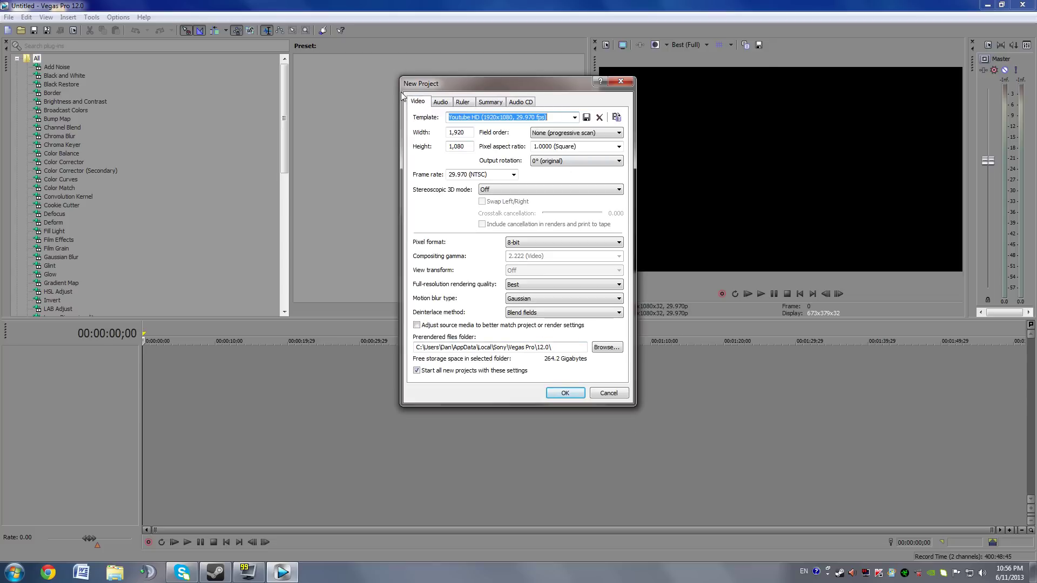
{"action": "left_click", "coordinate": [441, 102]}
{"action": "left_click", "coordinate": [420, 102]}
- Keep the option to start all new projects with these settings enabled and create the project
{"action": "left_click", "coordinate": [443, 372]}
{"action": "left_click", "coordinate": [440, 369]}
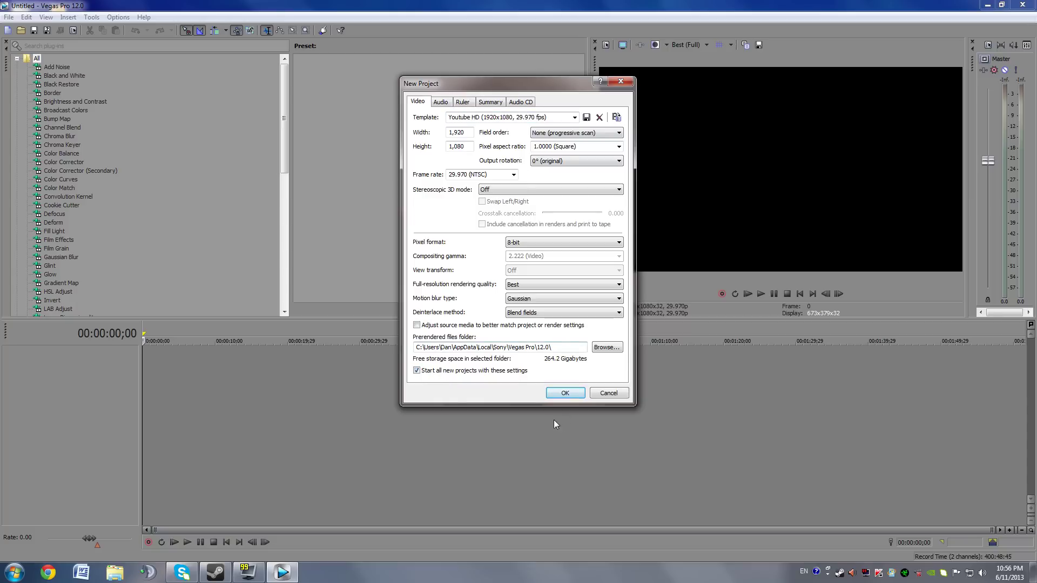
{"action": "left_click", "coordinate": [565, 392]}
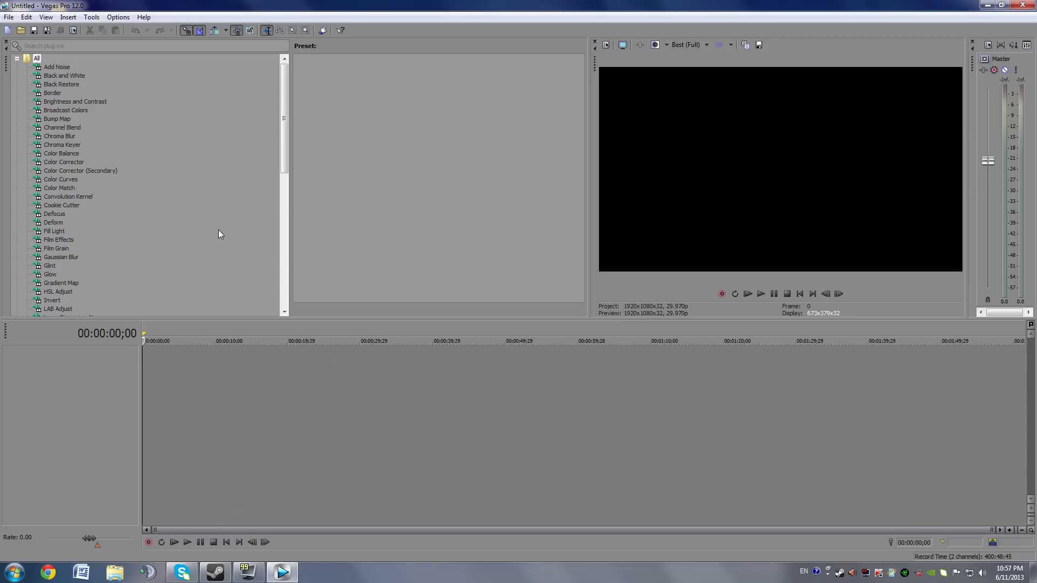
{"action": "left_click", "coordinate": [987, 4]}
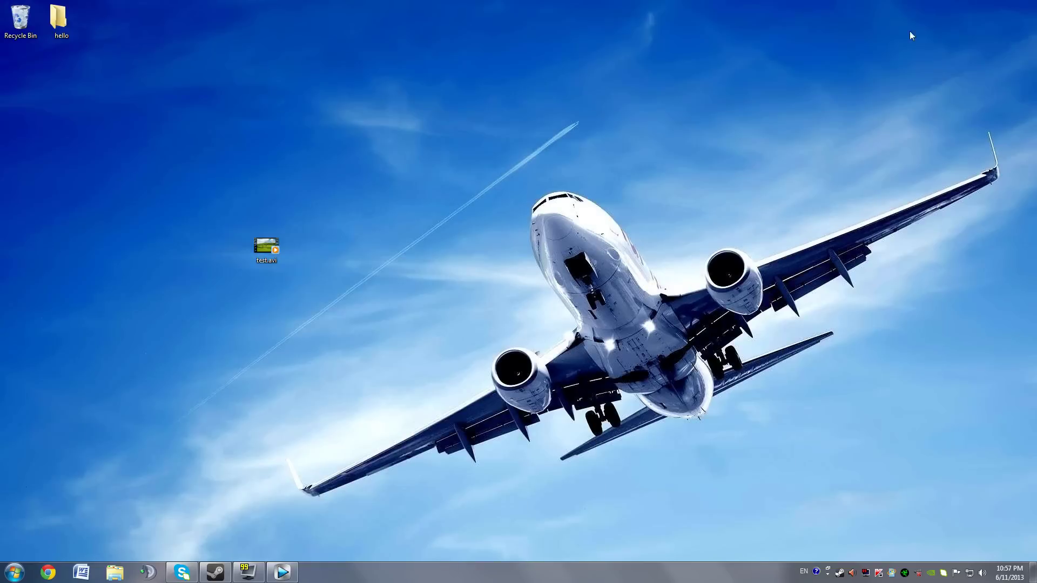
{"action": "left_click", "coordinate": [282, 572]}
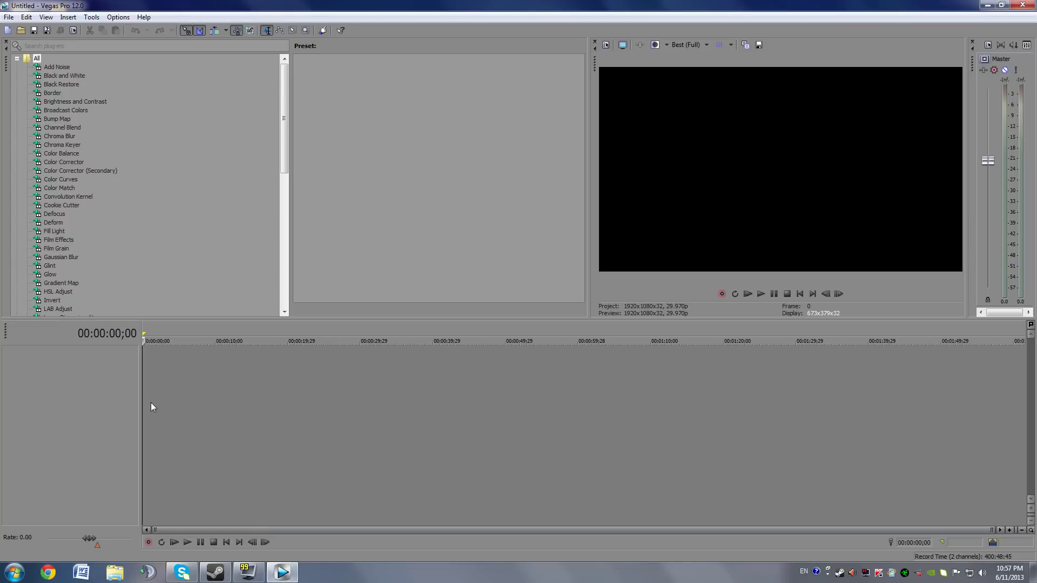
{"action": "left_click", "coordinate": [316, 410]}
{"action": "left_click_drag", "start_coordinate": [450, 410], "coordinate": [454, 410]}
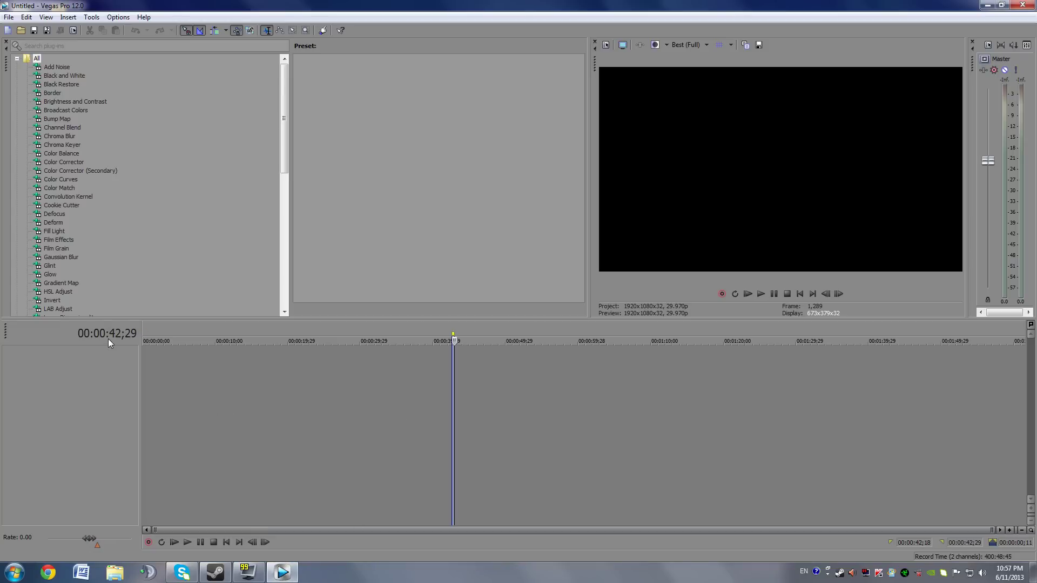
{"action": "left_click", "coordinate": [168, 400]}
{"action": "left_click", "coordinate": [377, 401]}
{"action": "left_click", "coordinate": [536, 419]}
{"action": "left_click", "coordinate": [650, 423]}
{"action": "left_click", "coordinate": [494, 391]}
{"action": "left_click", "coordinate": [695, 386]}
{"action": "left_click", "coordinate": [323, 402]}
{"action": "left_click", "coordinate": [651, 421]}
{"action": "left_click_drag", "start_coordinate": [274, 454], "coordinate": [276, 454]}
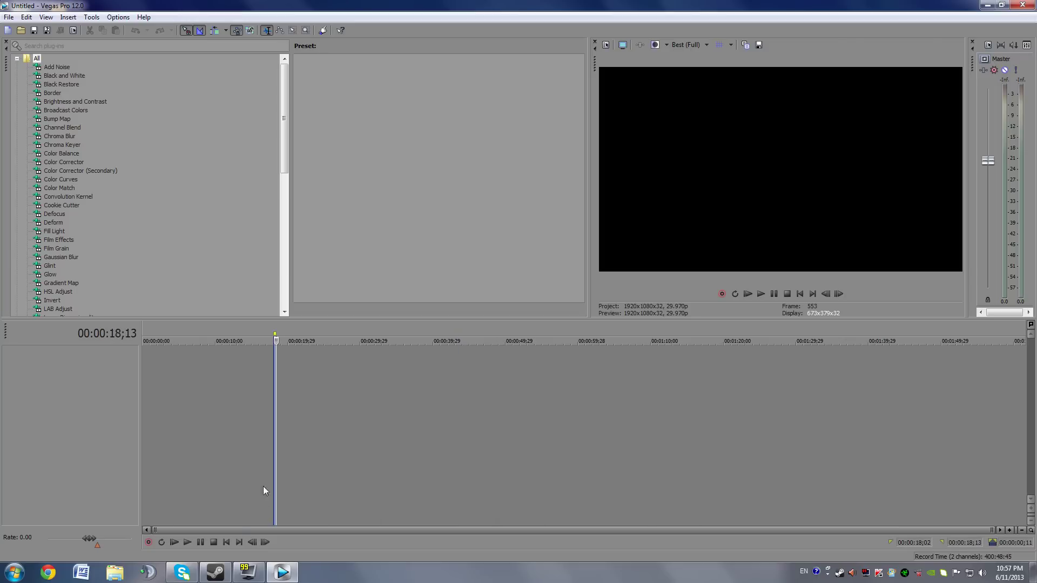
{"action": "left_click", "coordinate": [230, 462]}
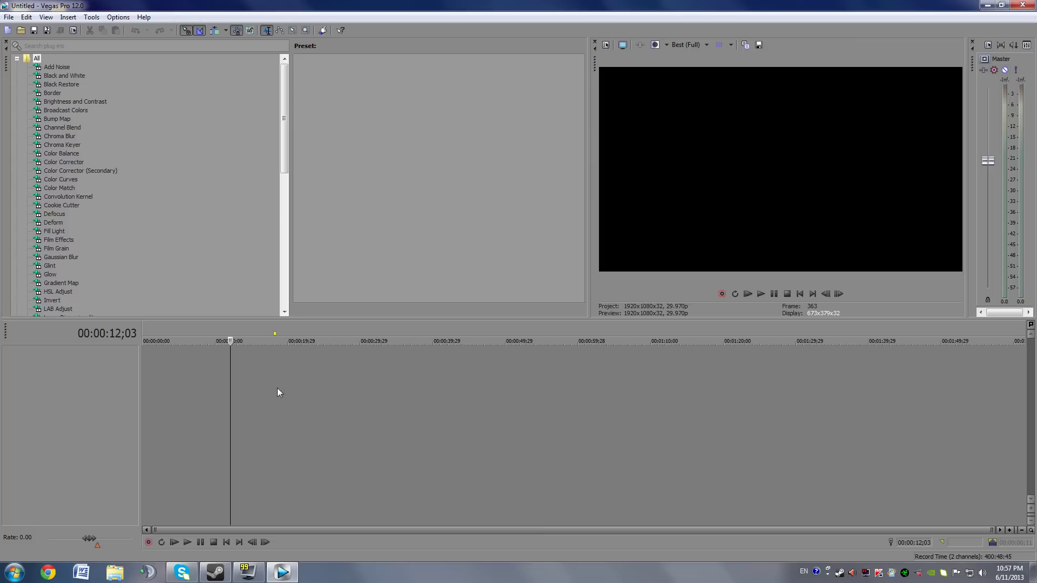
{"action": "left_click", "coordinate": [310, 380]}
{"action": "left_click_drag", "start_coordinate": [237, 380], "coordinate": [240, 379]}
{"action": "left_click", "coordinate": [342, 338]}
{"action": "left_click", "coordinate": [280, 379]}
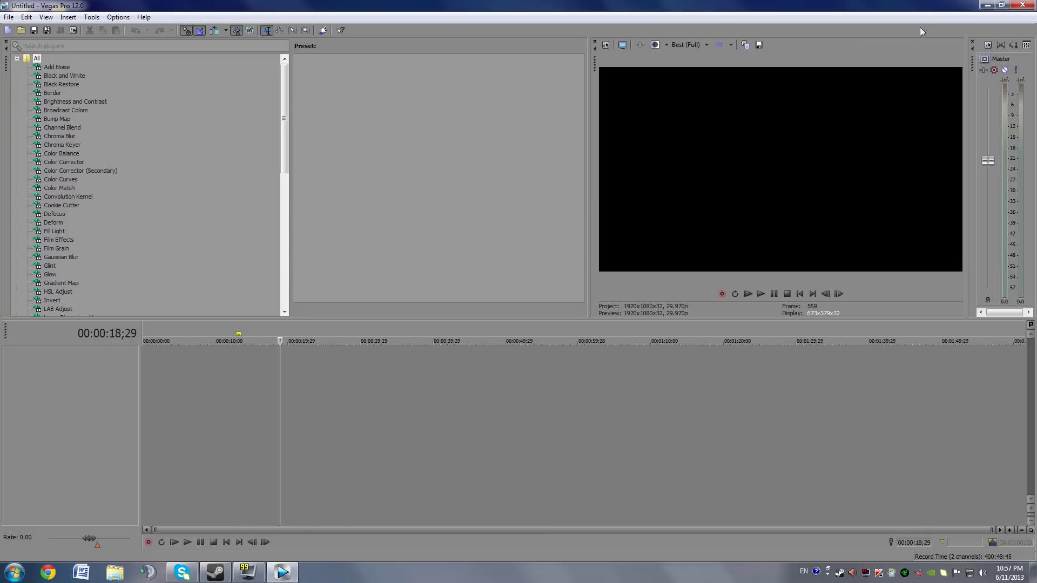
- Add test.avi from the desktop to the beginning of the empty timeline, declining to match the project video settings to the media
{"action": "left_click", "coordinate": [988, 5]}
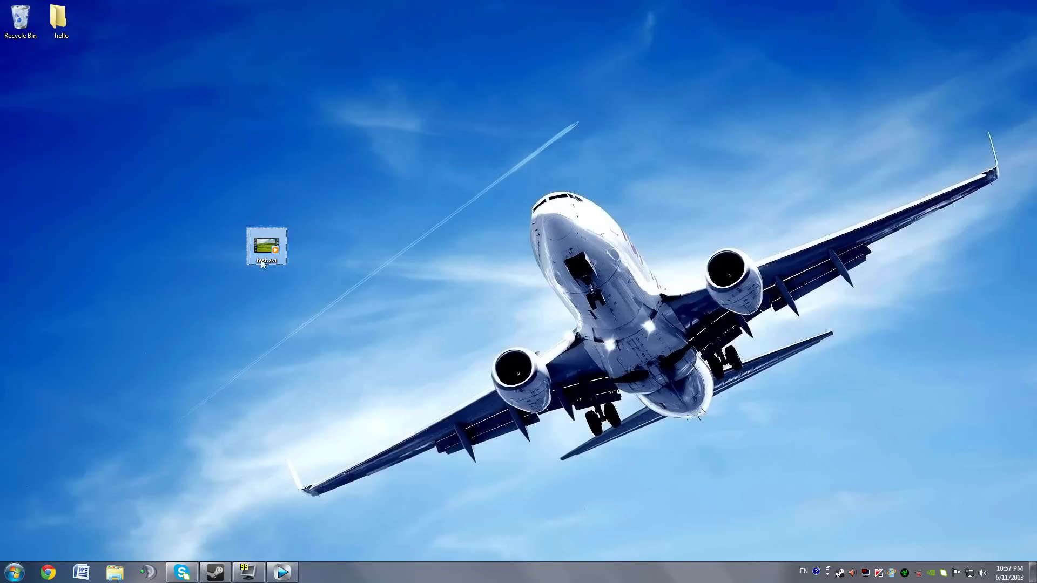
{"action": "left_click_drag", "start_coordinate": [258, 310], "coordinate": [140, 351]}
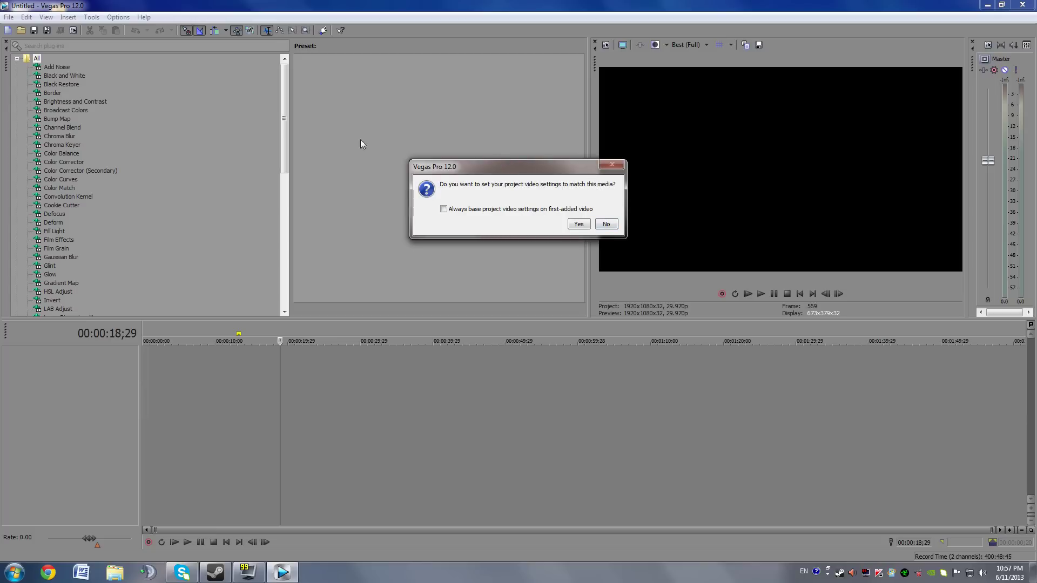
{"action": "left_click", "coordinate": [607, 224]}
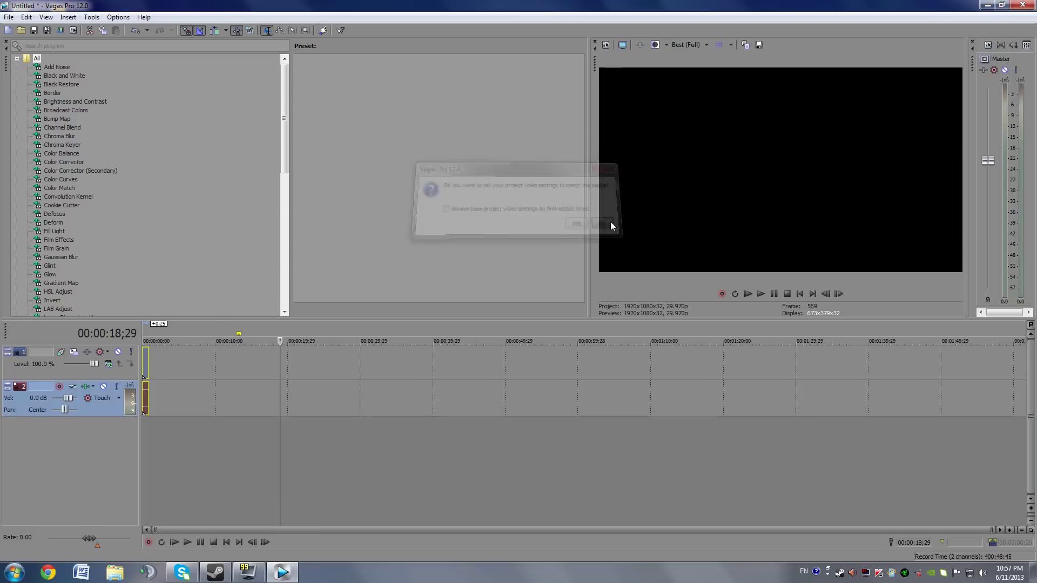
- Play the added clip, return to the project start, and zoom the timeline in until the clip spans a large part of it
{"action": "left_click", "coordinate": [230, 429]}
{"action": "left_click", "coordinate": [146, 433]}
{"action": "left_click", "coordinate": [762, 293]}
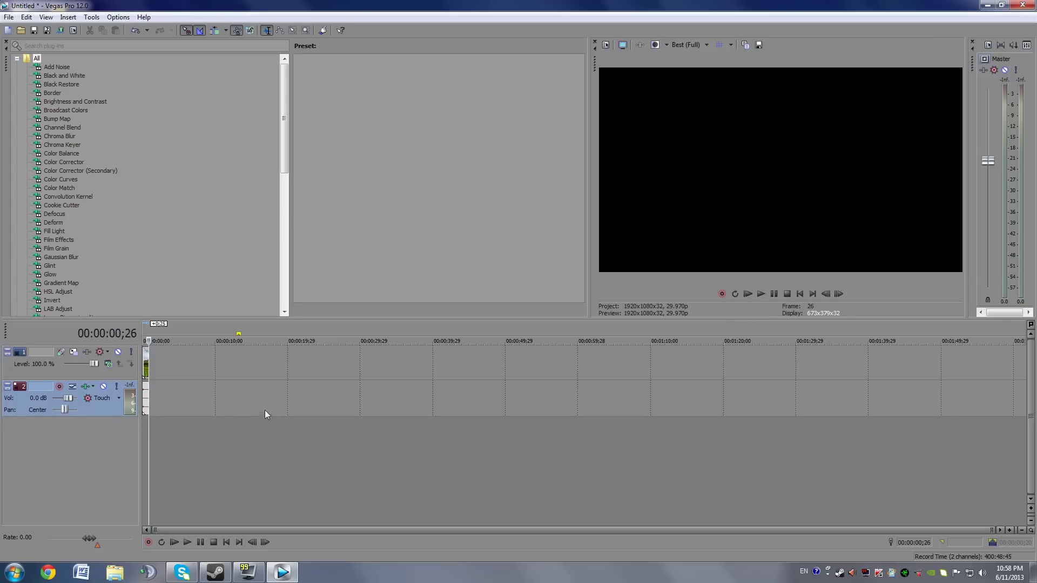
{"action": "left_click", "coordinate": [801, 295]}
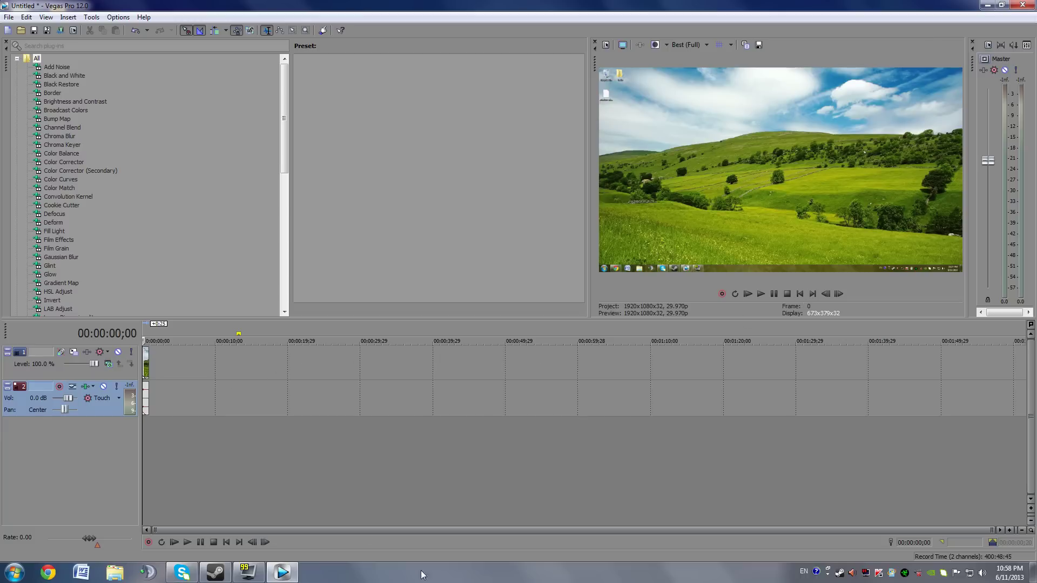
{"action": "scroll", "coordinate": [276, 430], "scroll_direction": "up", "scroll_amount": 1}
{"action": "scroll", "coordinate": [286, 398], "scroll_direction": "up", "scroll_amount": 8}
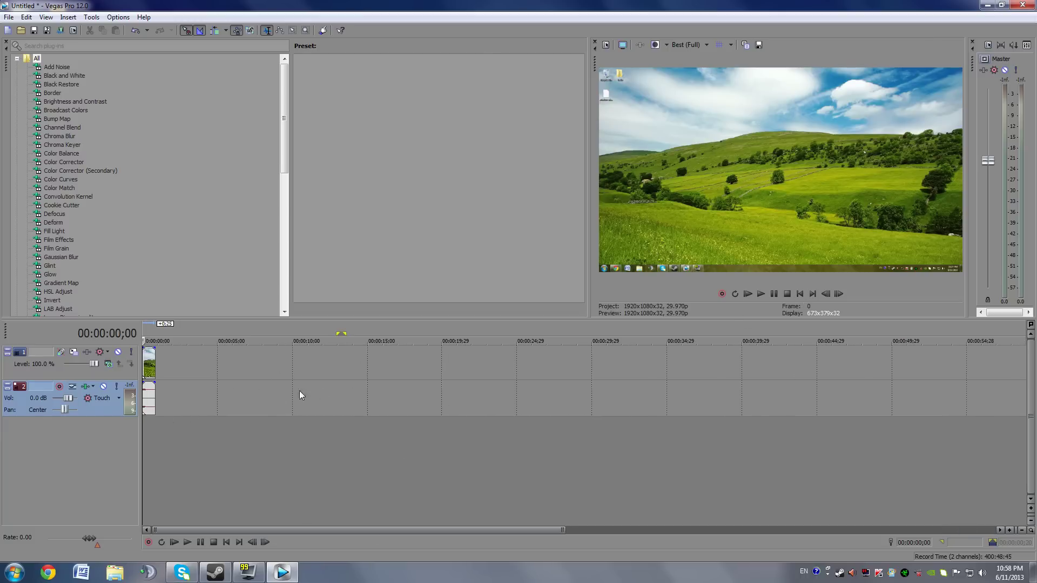
{"action": "scroll", "coordinate": [346, 413], "scroll_direction": "up", "scroll_amount": 3}
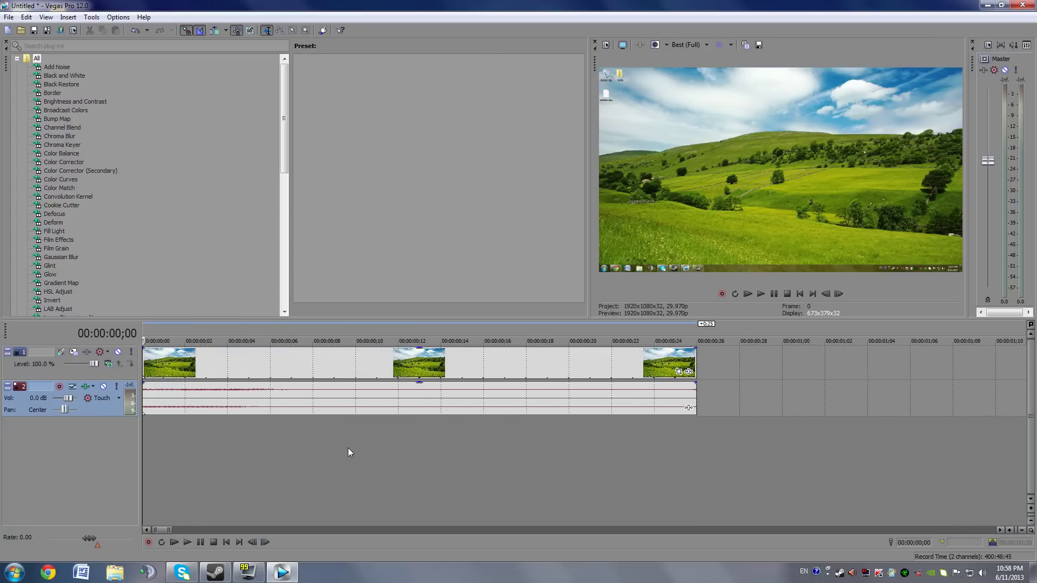
- Inspect the clip's video and audio events in turn, and play the clip from the start in the preview
{"action": "left_click", "coordinate": [195, 361]}
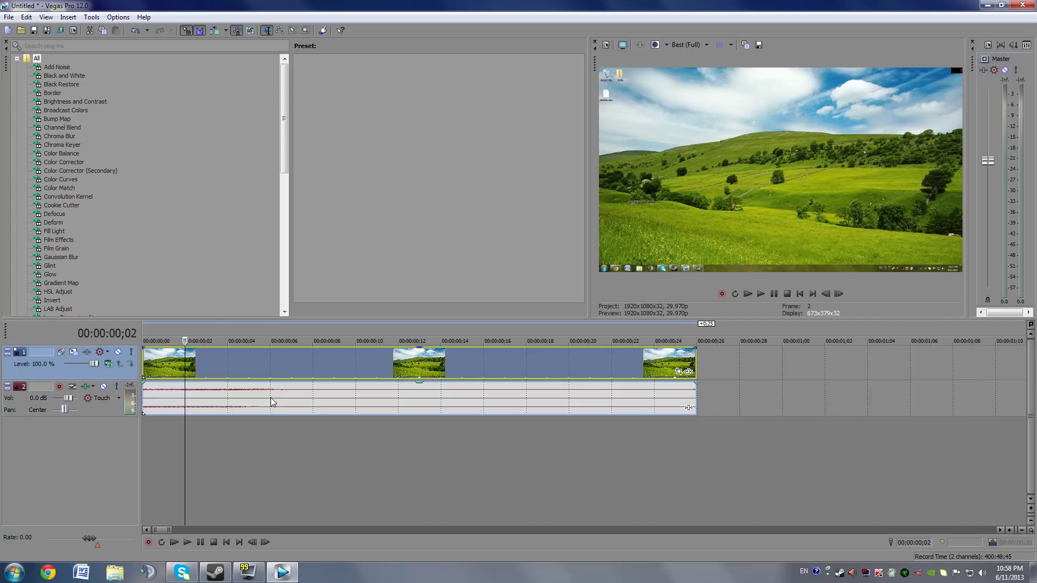
{"action": "left_click", "coordinate": [315, 401]}
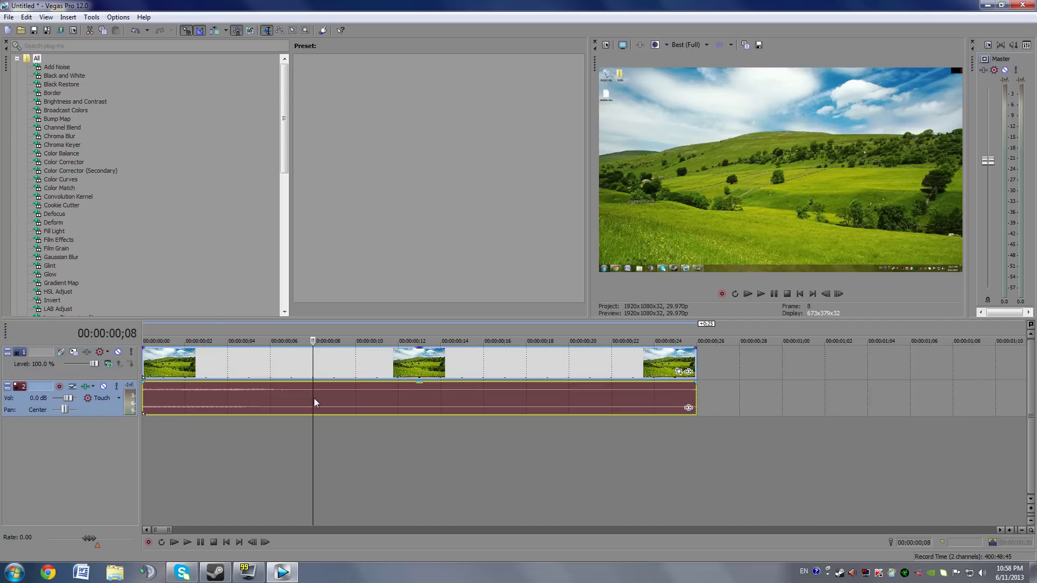
{"action": "left_click", "coordinate": [271, 438]}
{"action": "left_click", "coordinate": [800, 294]}
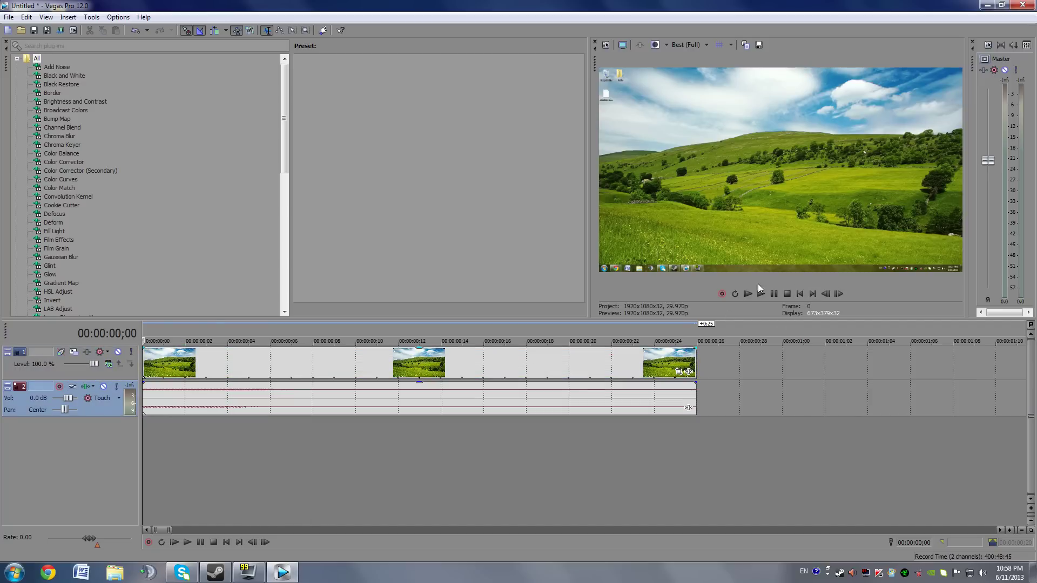
{"action": "left_click", "coordinate": [761, 294]}
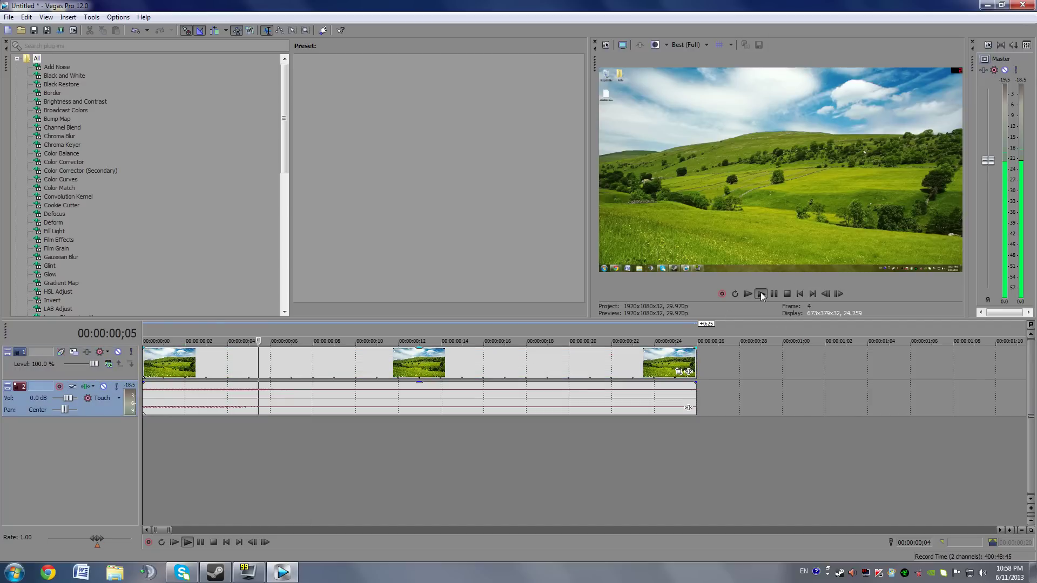
{"action": "left_click", "coordinate": [787, 293]}
{"action": "left_click", "coordinate": [419, 451]}
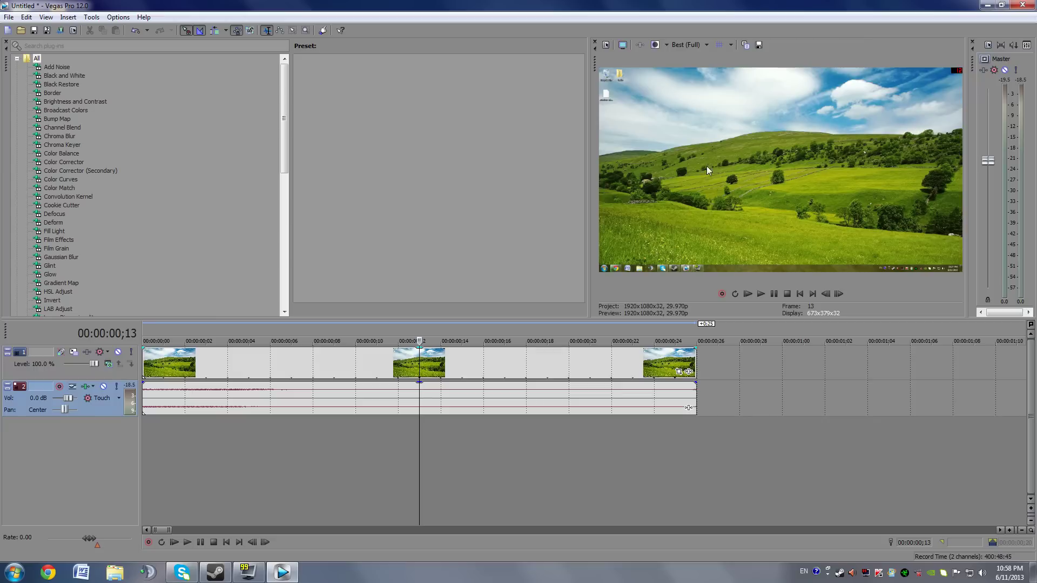
- Switch the preview quality to Draft (Auto), check the picture at another frame, and browse the other quality levels
{"action": "left_click", "coordinate": [687, 45]}
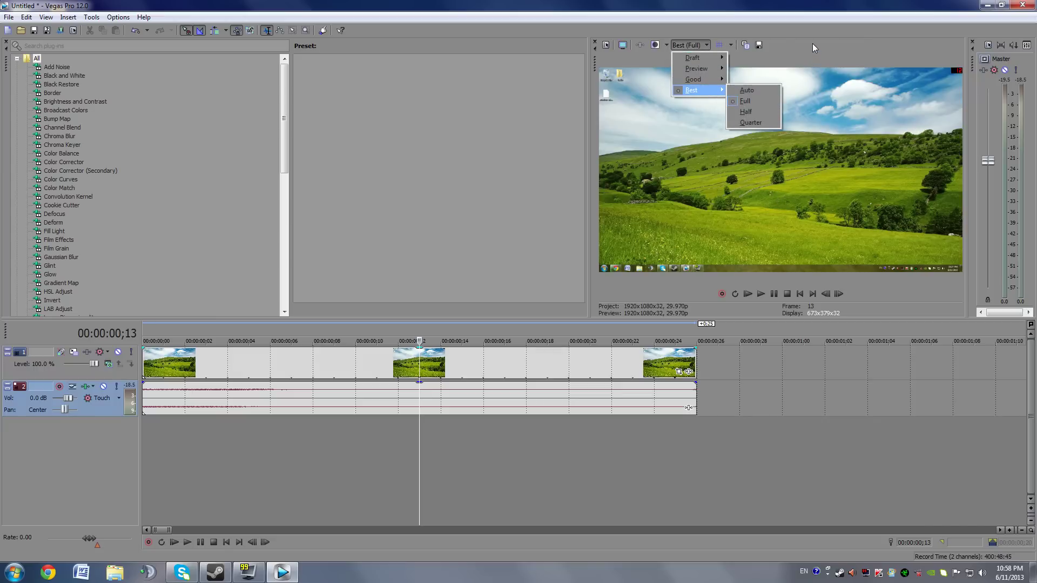
{"action": "left_click", "coordinate": [812, 43]}
{"action": "left_click", "coordinate": [667, 45]}
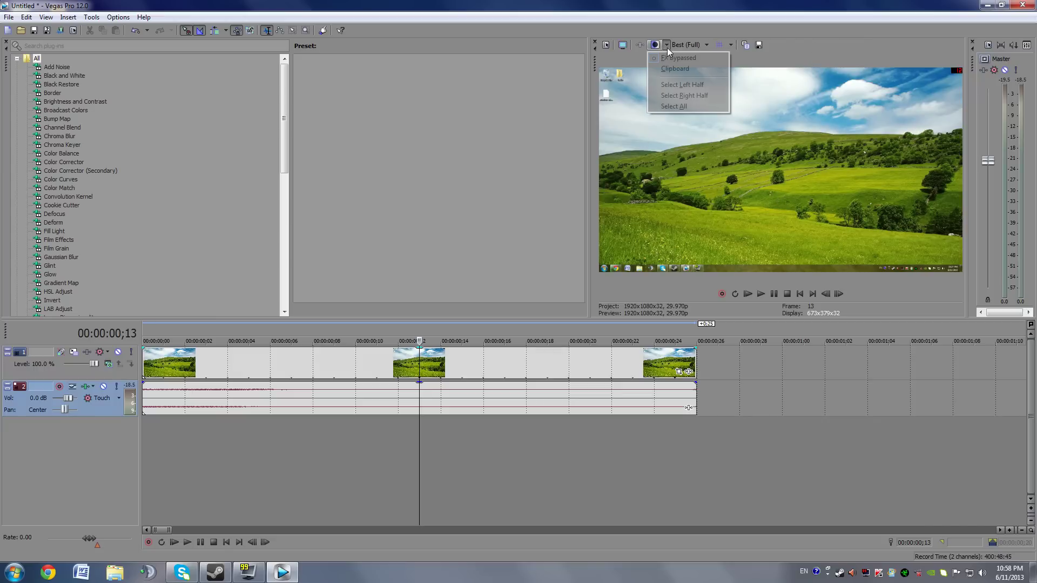
{"action": "left_click", "coordinate": [686, 43]}
{"action": "mouse_move", "coordinate": [702, 59]}
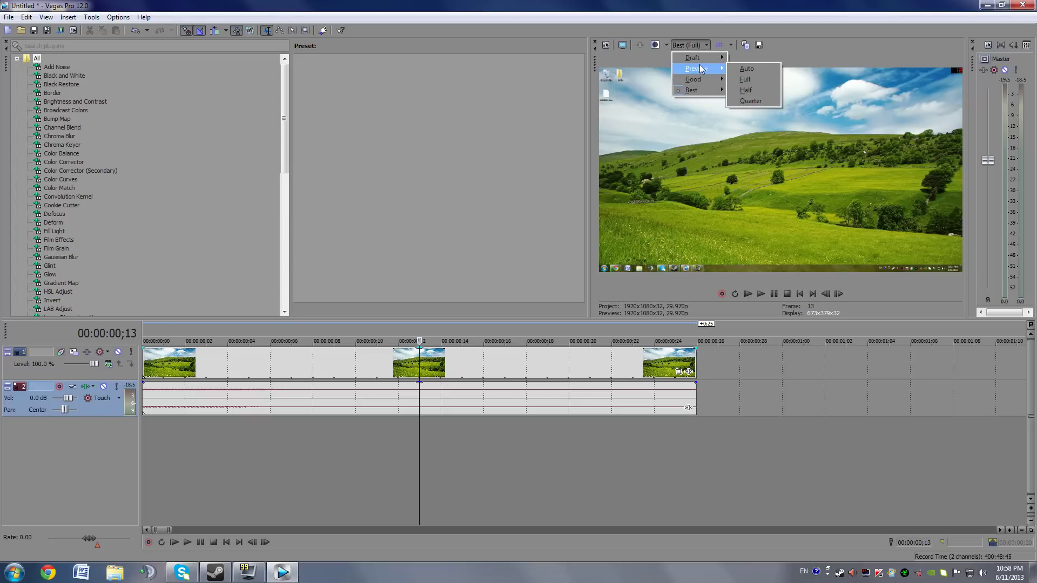
{"action": "left_click", "coordinate": [737, 58]}
{"action": "left_click", "coordinate": [334, 426]}
{"action": "left_click", "coordinate": [708, 49]}
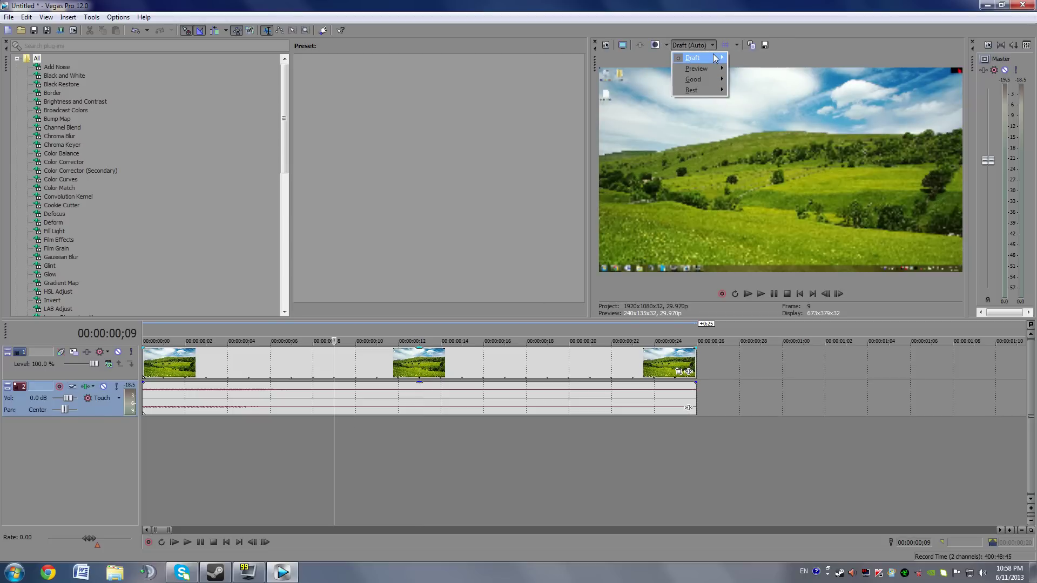
{"action": "mouse_move", "coordinate": [716, 59]}
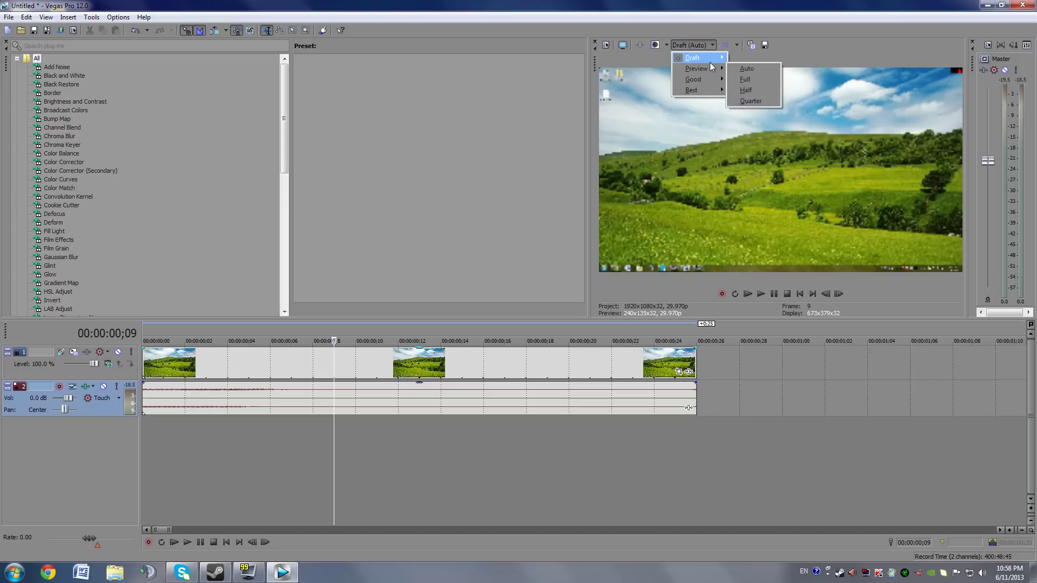
{"action": "left_click", "coordinate": [746, 63]}
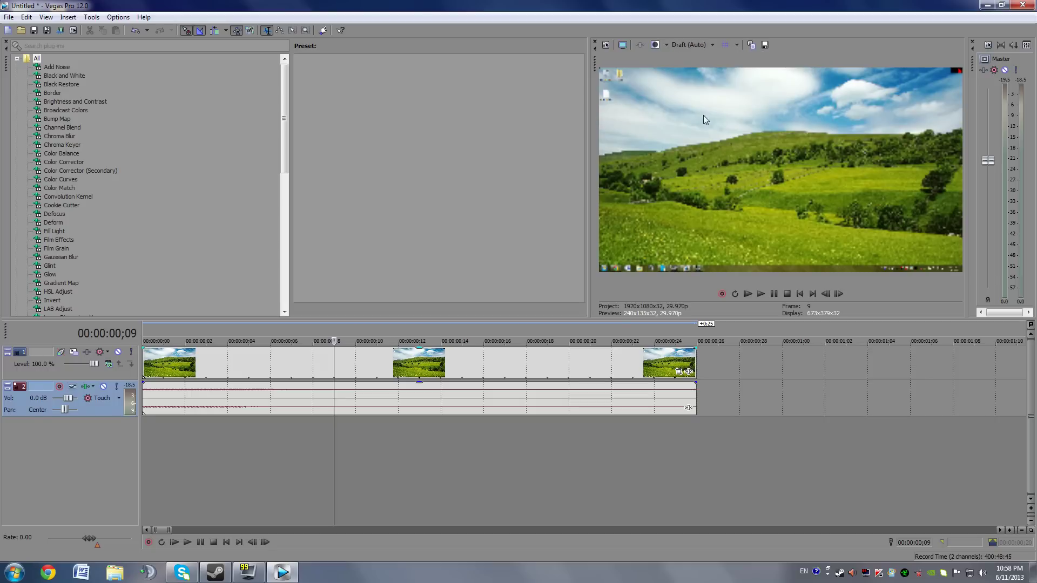
- Set the video preview quality to Best (Full) and check the picture at another point in the clip
{"action": "left_click", "coordinate": [689, 45]}
{"action": "mouse_move", "coordinate": [722, 91]}
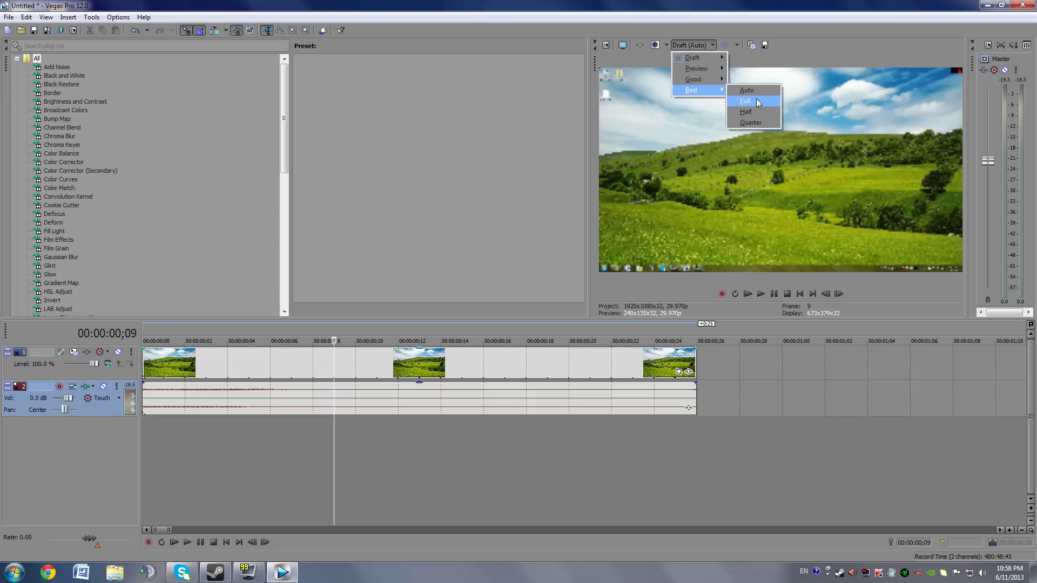
{"action": "left_click", "coordinate": [757, 99]}
{"action": "left_click", "coordinate": [419, 459]}
- Examine the video track with its level control and the audio track beneath it, selecting their events in turn
{"action": "left_click", "coordinate": [168, 370]}
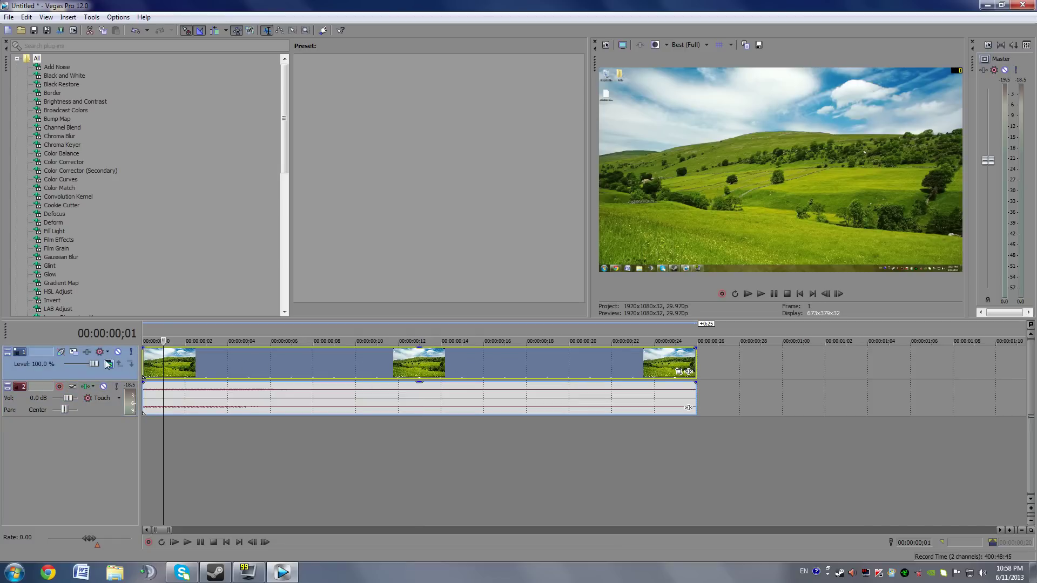
{"action": "mouse_move", "coordinate": [93, 363]}
{"action": "left_mouse_down"}
{"action": "mouse_move", "coordinate": [67, 364]}
{"action": "mouse_move", "coordinate": [92, 364]}
{"action": "left_mouse_up"}
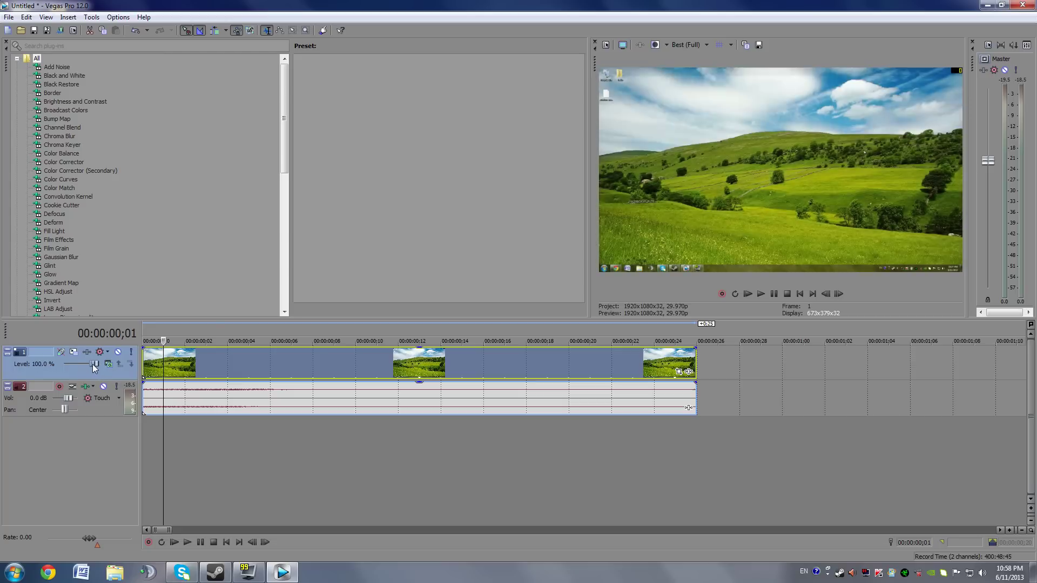
{"action": "left_click", "coordinate": [248, 497]}
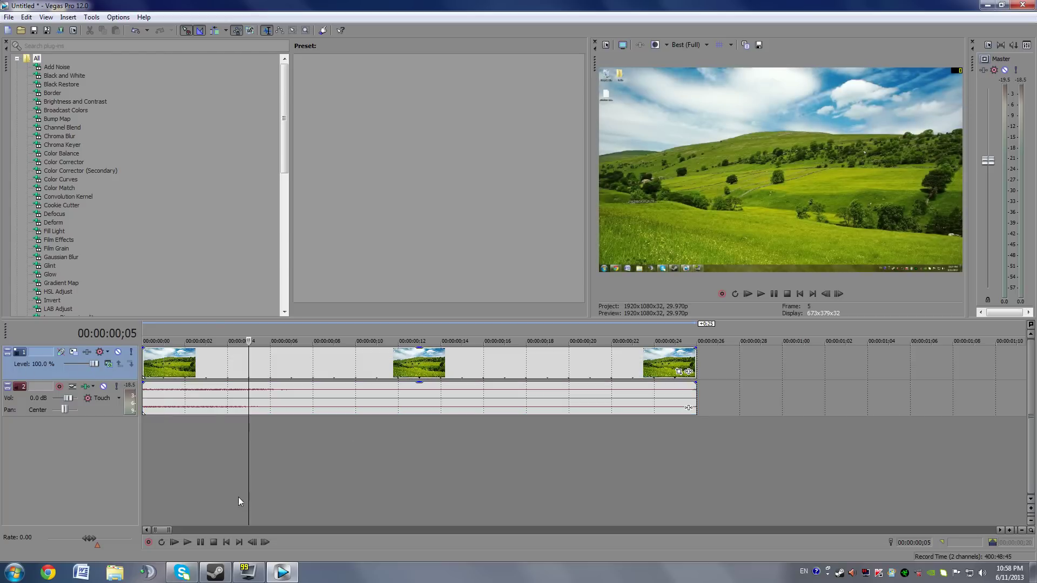
{"action": "left_click", "coordinate": [373, 394]}
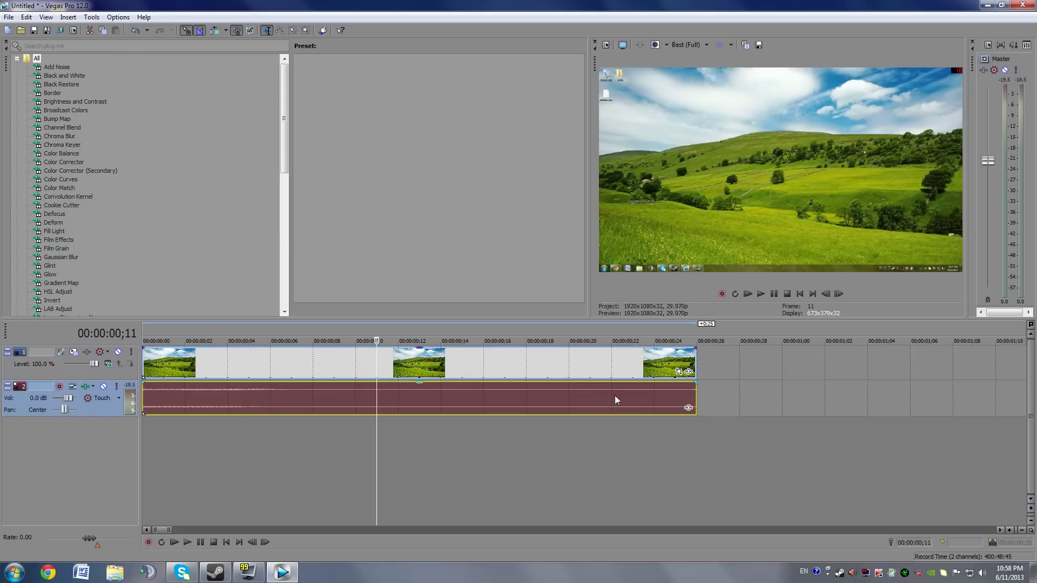
{"action": "left_click", "coordinate": [270, 455]}
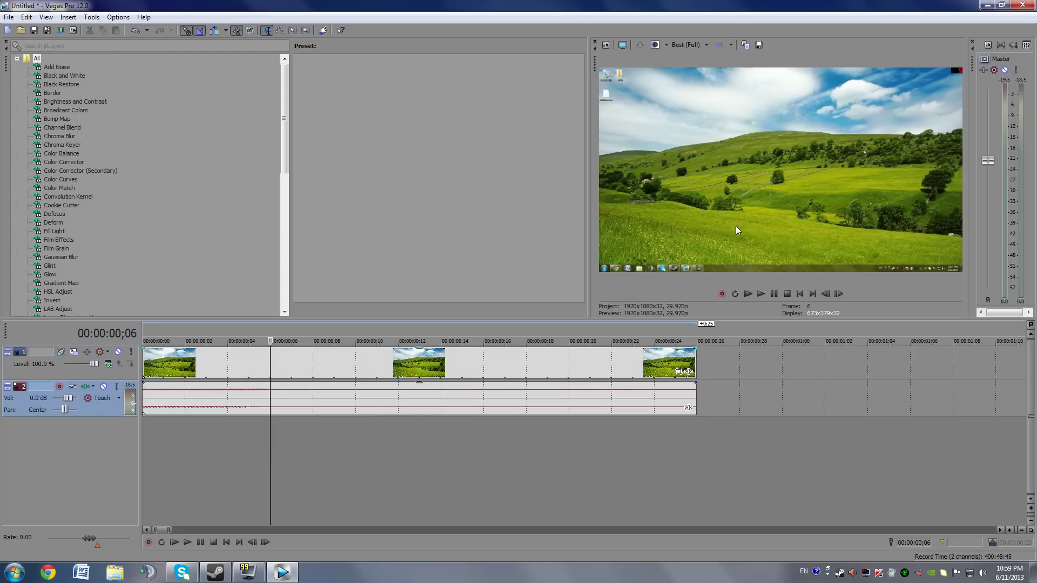
{"action": "left_click", "coordinate": [348, 409]}
{"action": "left_click", "coordinate": [516, 471]}
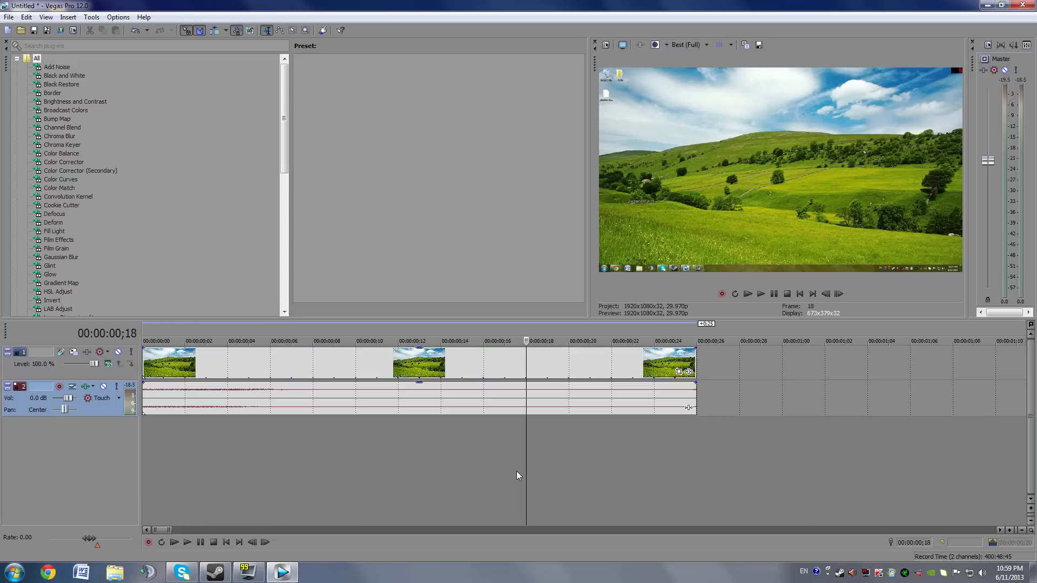
{"action": "left_click", "coordinate": [314, 399]}
{"action": "left_click", "coordinate": [313, 366]}
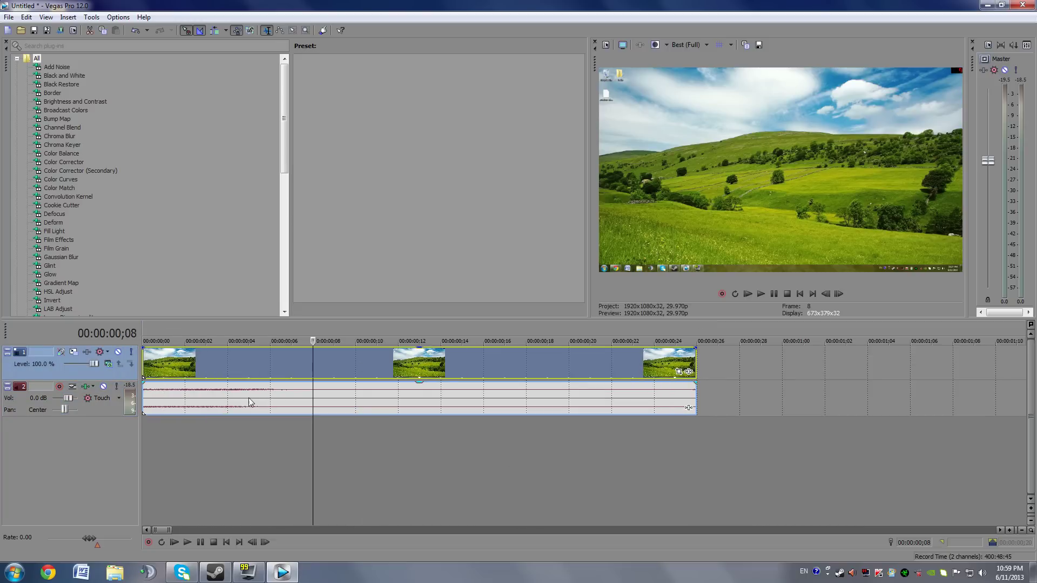
{"action": "left_click", "coordinate": [334, 434]}
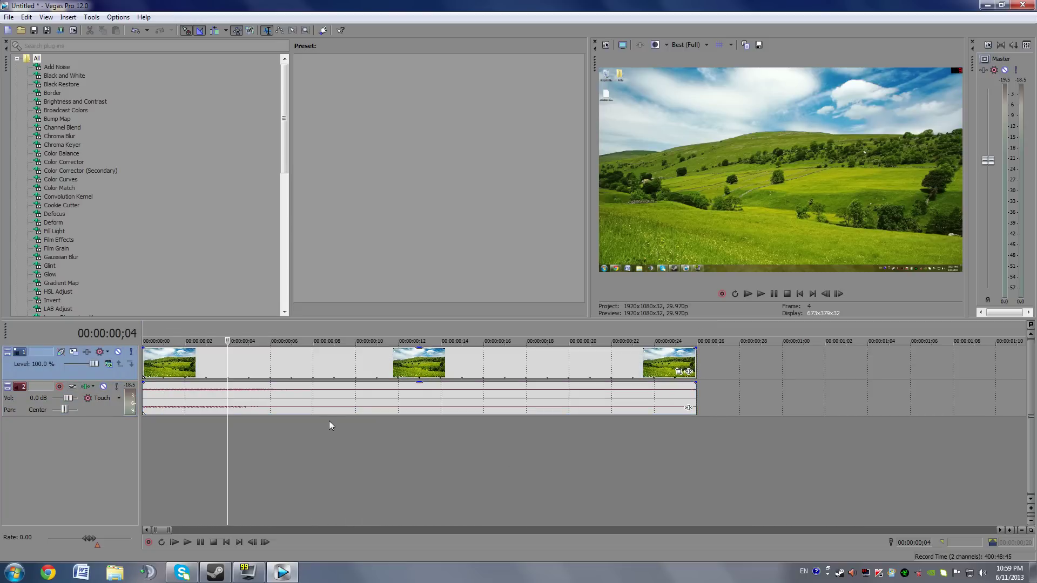
{"action": "left_click", "coordinate": [444, 397]}
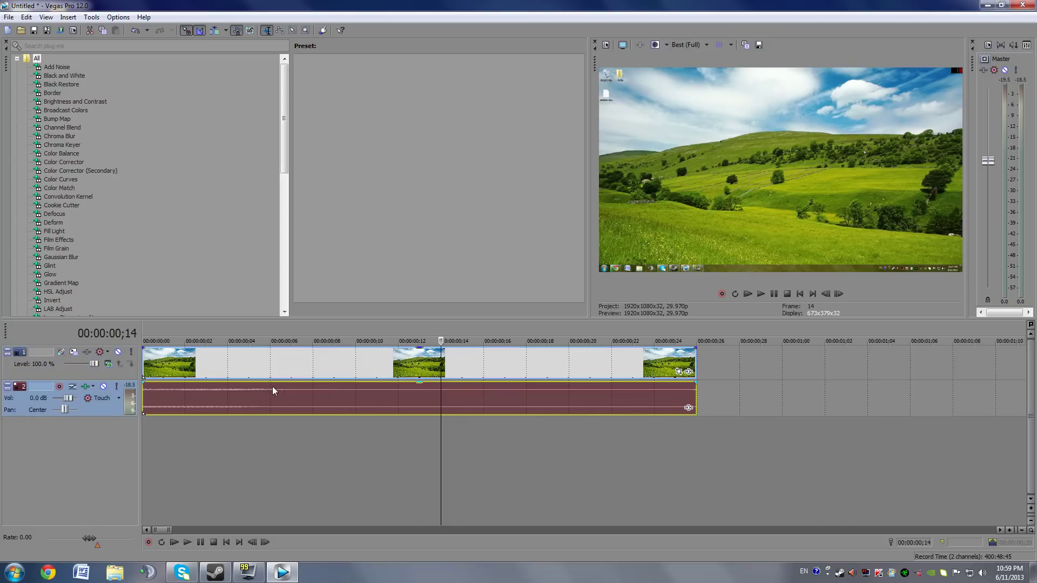
{"action": "left_click", "coordinate": [381, 496]}
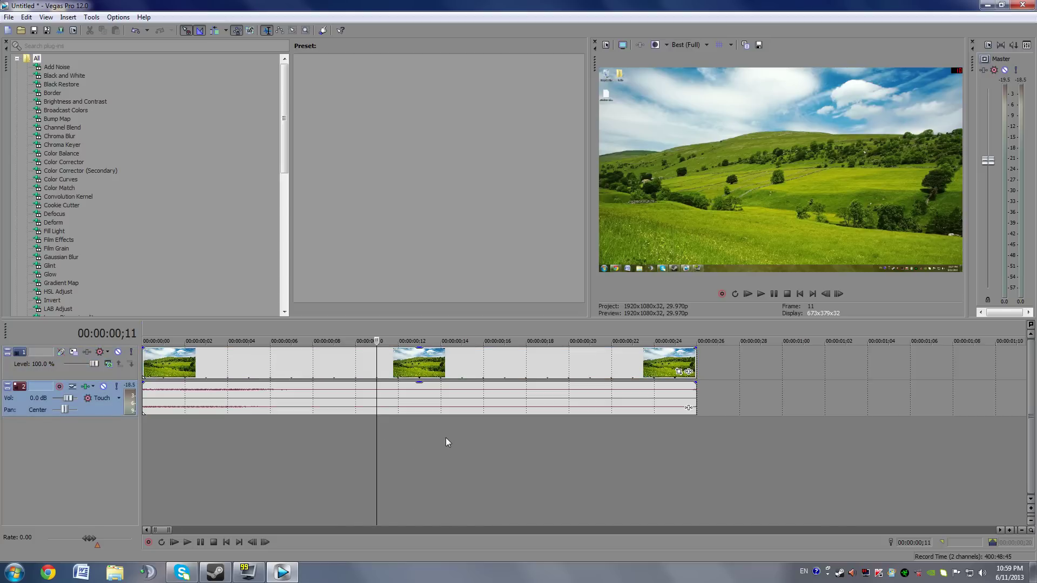
- Play the clip from the cursor position past its end and stop the playback
{"action": "key", "text": "space"}
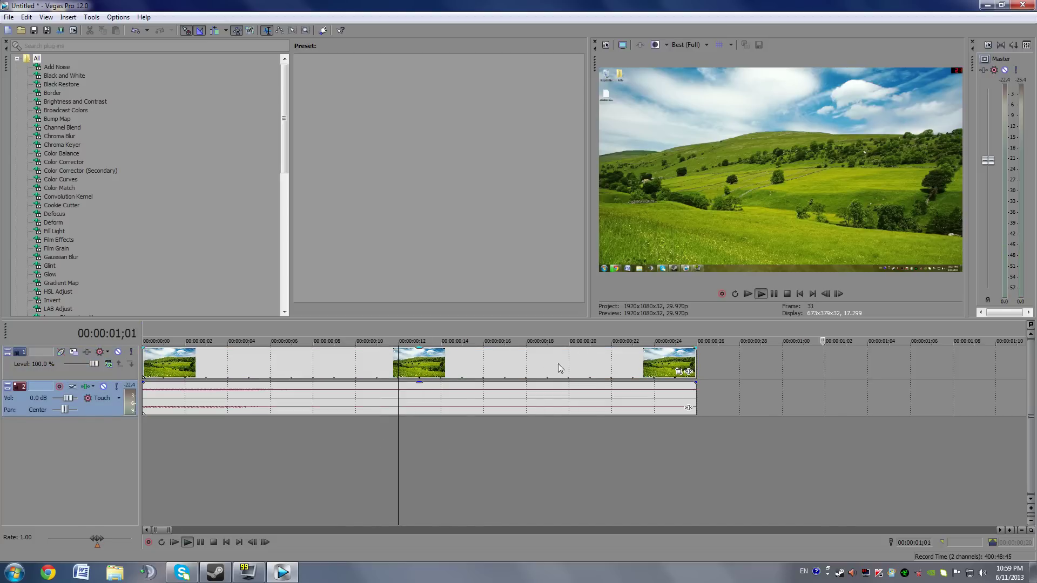
{"action": "left_click", "coordinate": [456, 452]}
{"action": "key", "text": "space"}
- Split the video and audio events at 00:00:00;12 and delete the part after the split
{"action": "scroll", "coordinate": [447, 469], "scroll_direction": "down", "scroll_amount": 2}
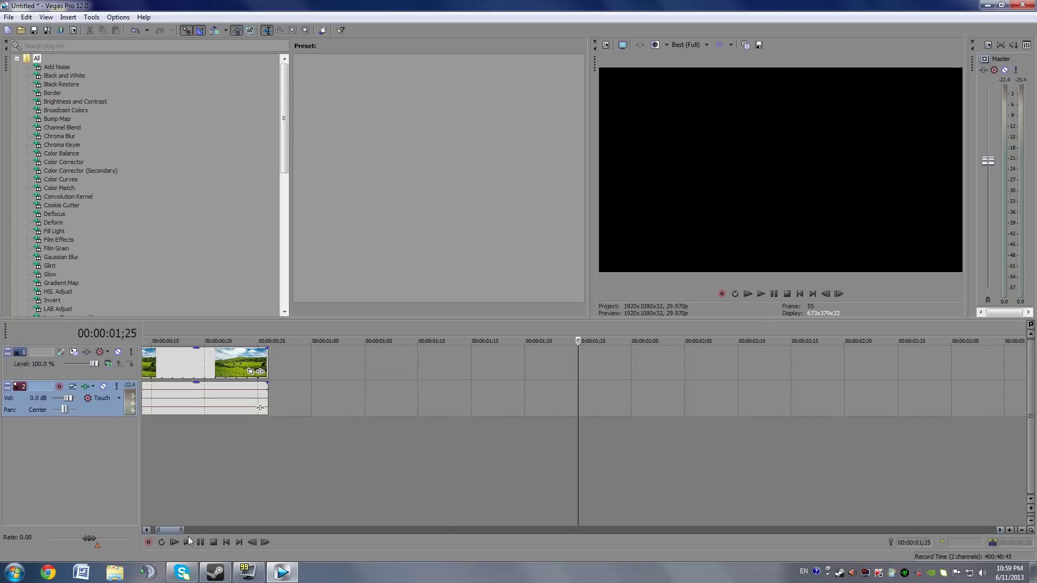
{"action": "scroll", "coordinate": [164, 534], "scroll_direction": "left", "scroll_amount": 3}
{"action": "left_click", "coordinate": [273, 441]}
{"action": "scroll", "coordinate": [313, 430], "scroll_direction": "up", "scroll_amount": 2}
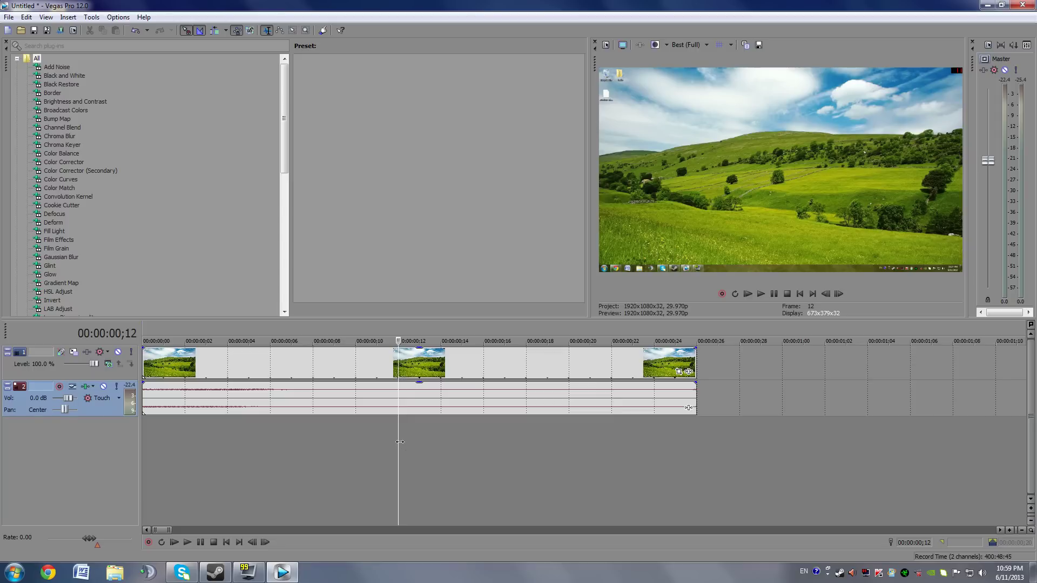
{"action": "key", "text": "s"}
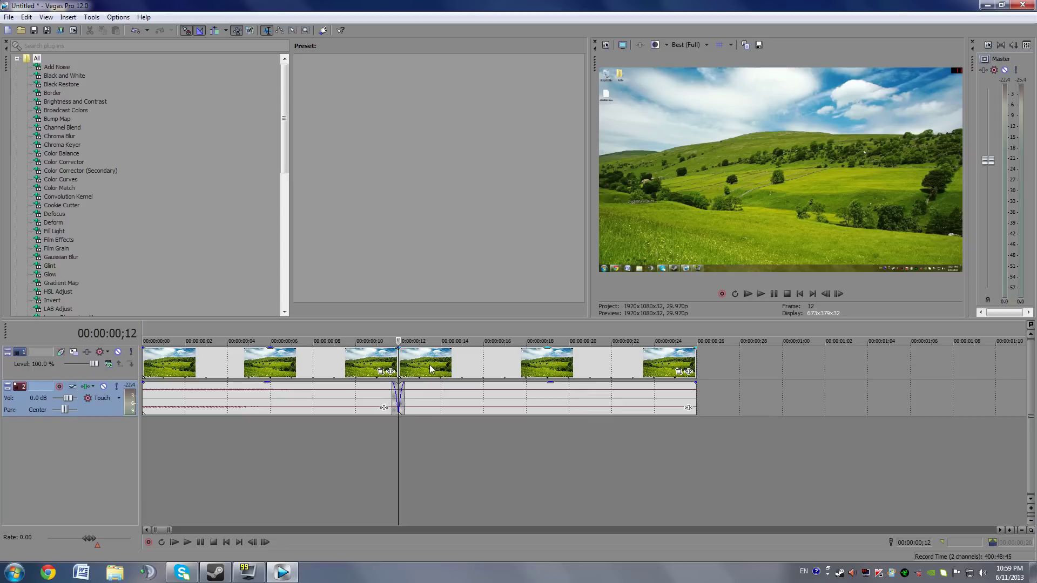
{"action": "left_click_drag", "start_coordinate": [431, 369], "coordinate": [570, 339]}
{"action": "key", "text": "Delete"}
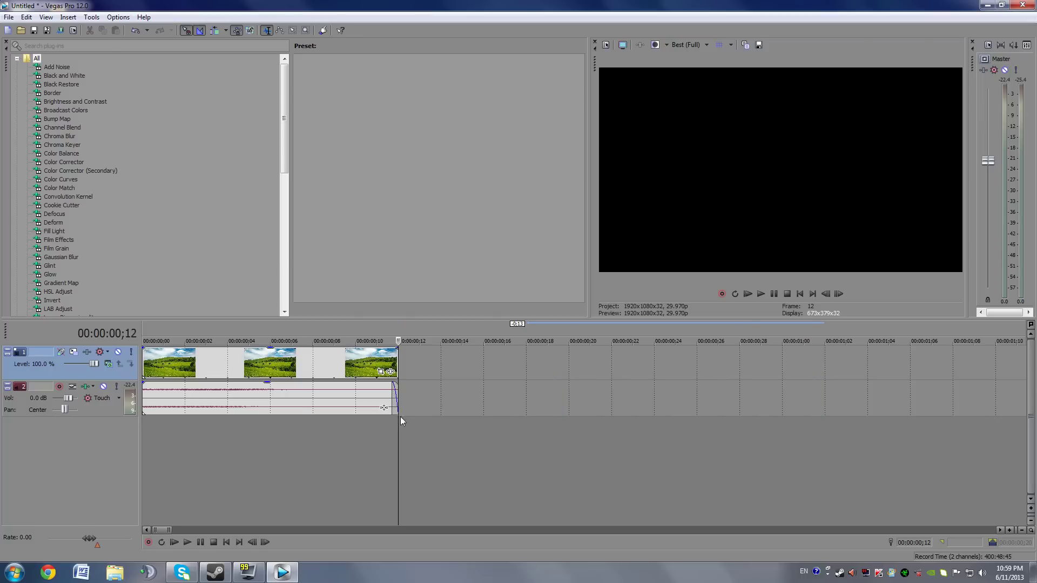
- Undo the deletion of the part after 00:00:00;12 and the split of the video and audio events
{"action": "scroll", "coordinate": [400, 417], "scroll_direction": "down", "scroll_amount": 1}
{"action": "left_click", "coordinate": [239, 436]}
{"action": "scroll", "coordinate": [346, 411], "scroll_direction": "up", "scroll_amount": 1}
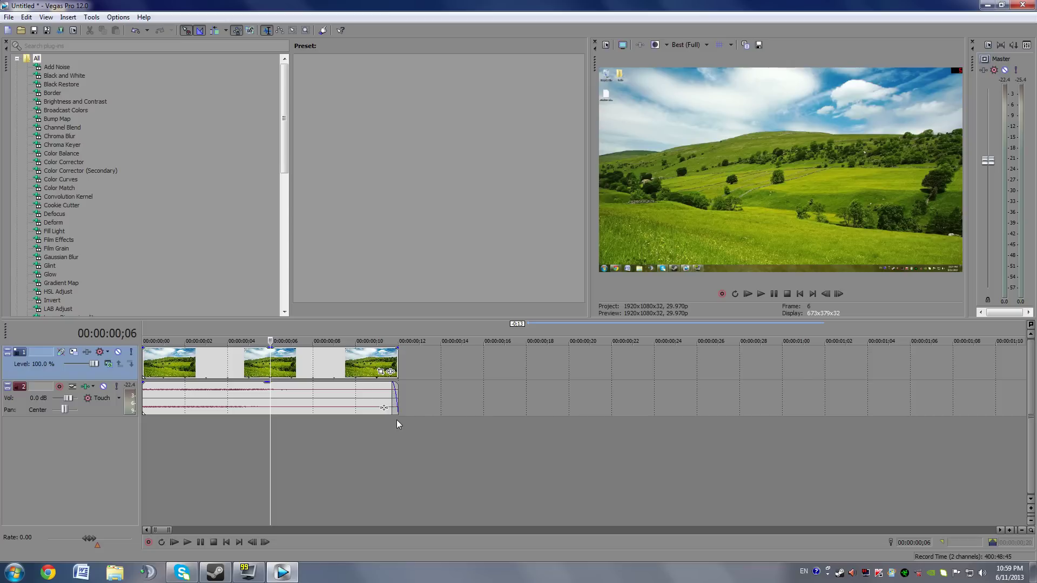
{"action": "key", "text": "ctrl+z"}
{"action": "left_click_drag", "start_coordinate": [578, 403], "coordinate": [449, 403]}
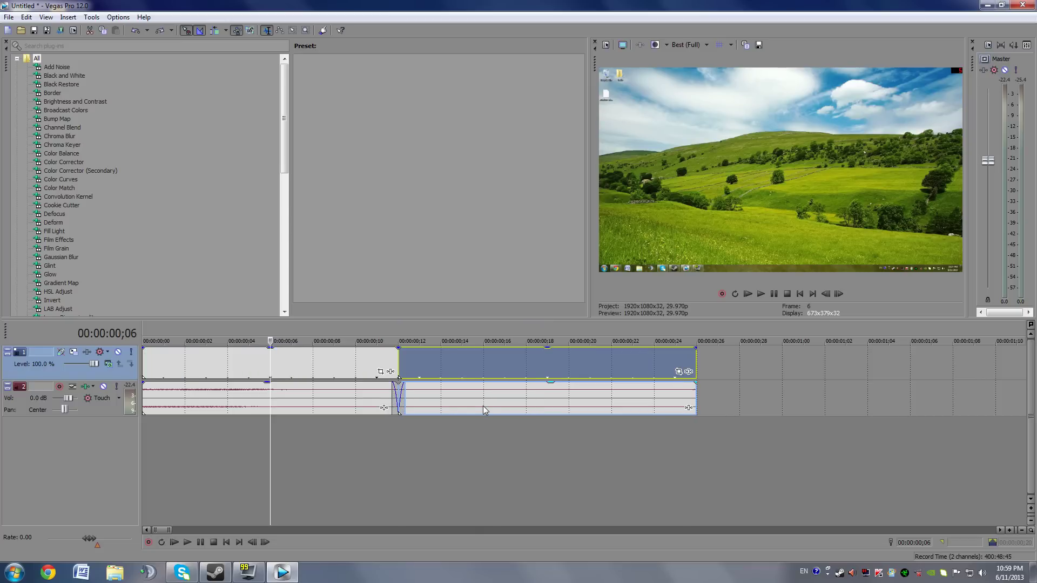
{"action": "left_click", "coordinate": [403, 463]}
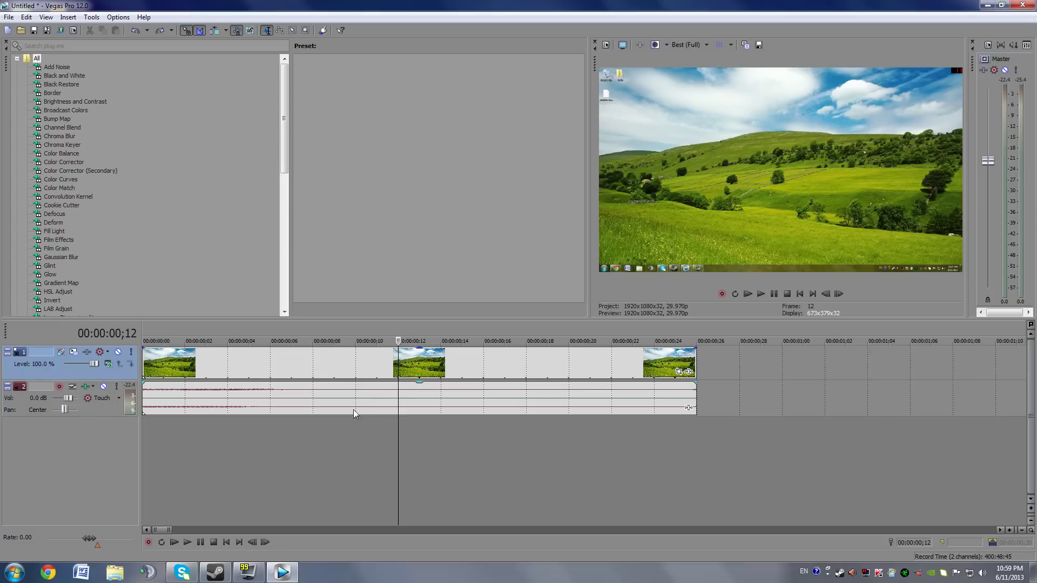
{"action": "scroll", "coordinate": [382, 394], "scroll_direction": "down", "scroll_amount": 2}
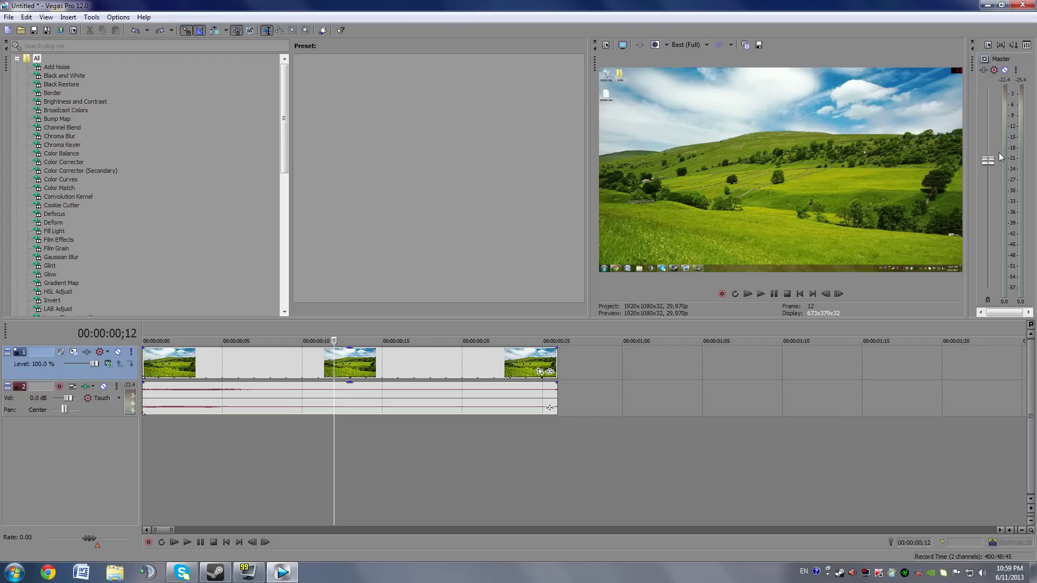
- Raise the master output level to 0.9 dB and place the cursor at 00:00:00;09
{"action": "mouse_move", "coordinate": [997, 161]}
{"action": "left_mouse_down"}
{"action": "mouse_move", "coordinate": [999, 144]}
{"action": "mouse_move", "coordinate": [994, 161]}
{"action": "left_mouse_up"}
{"action": "left_click", "coordinate": [463, 453]}
{"action": "left_click", "coordinate": [334, 454]}
{"action": "left_click", "coordinate": [431, 448]}
{"action": "left_click", "coordinate": [286, 423]}
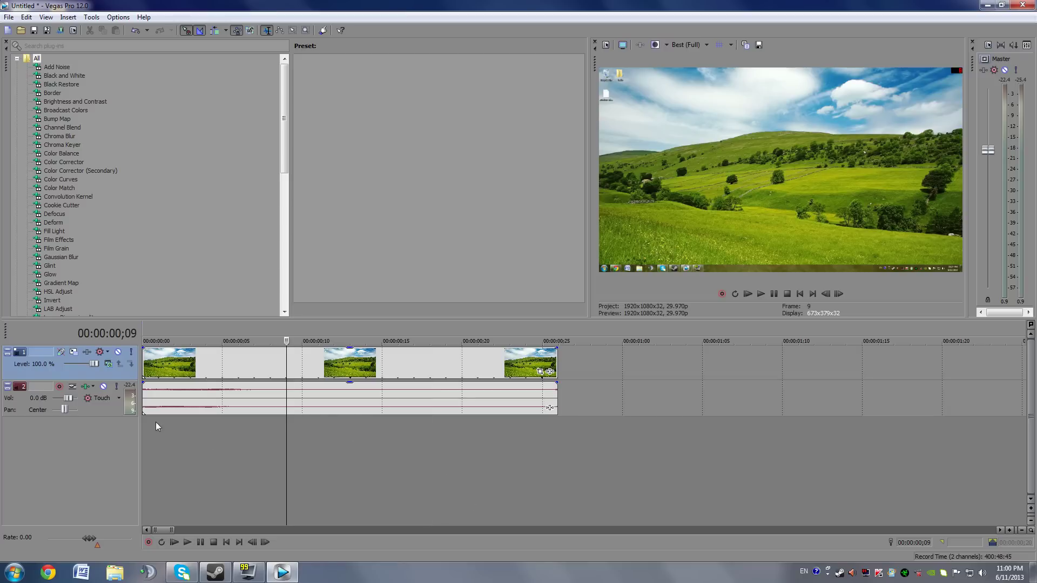
- Select the audio event and examine the volume and pan controls of its track
{"action": "left_click", "coordinate": [240, 437]}
{"action": "left_click", "coordinate": [302, 394]}
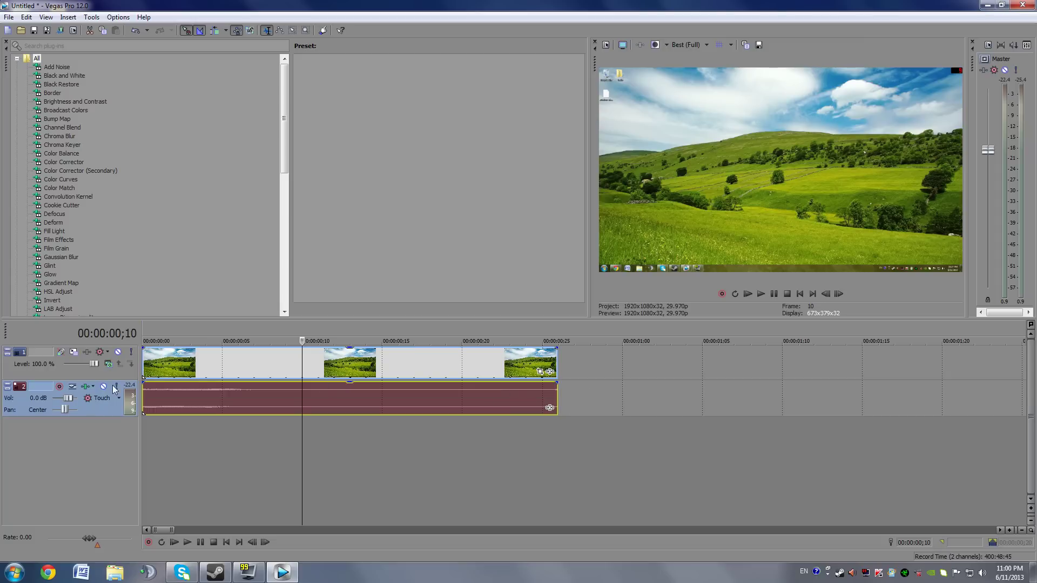
{"action": "left_click_drag", "start_coordinate": [291, 384], "coordinate": [263, 382]}
- Add a fade-in of about 5 frames to the start of the video event and play it from the beginning
{"action": "left_click", "coordinate": [159, 426]}
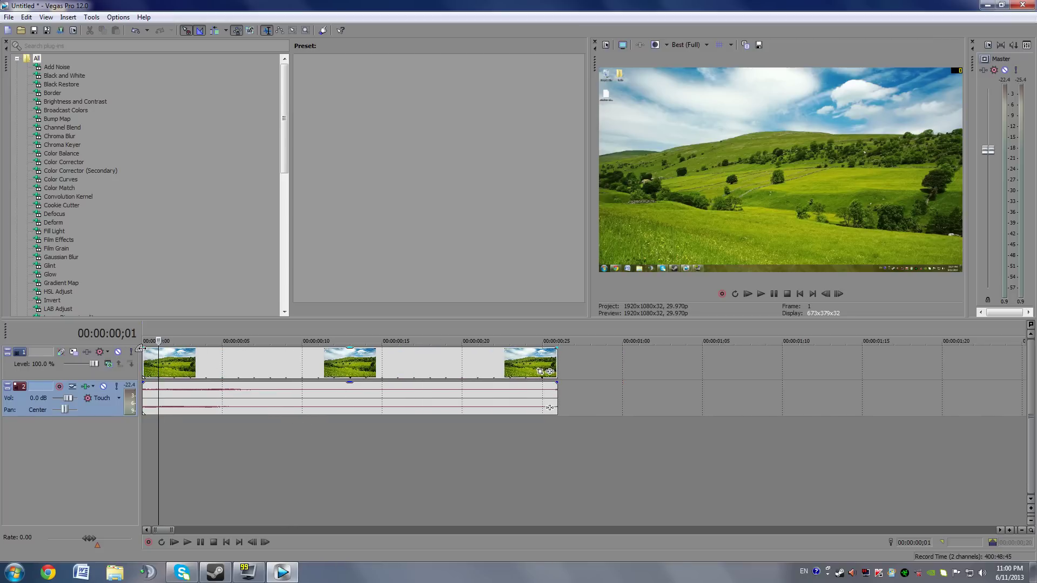
{"action": "left_click_drag", "start_coordinate": [141, 349], "coordinate": [221, 364]}
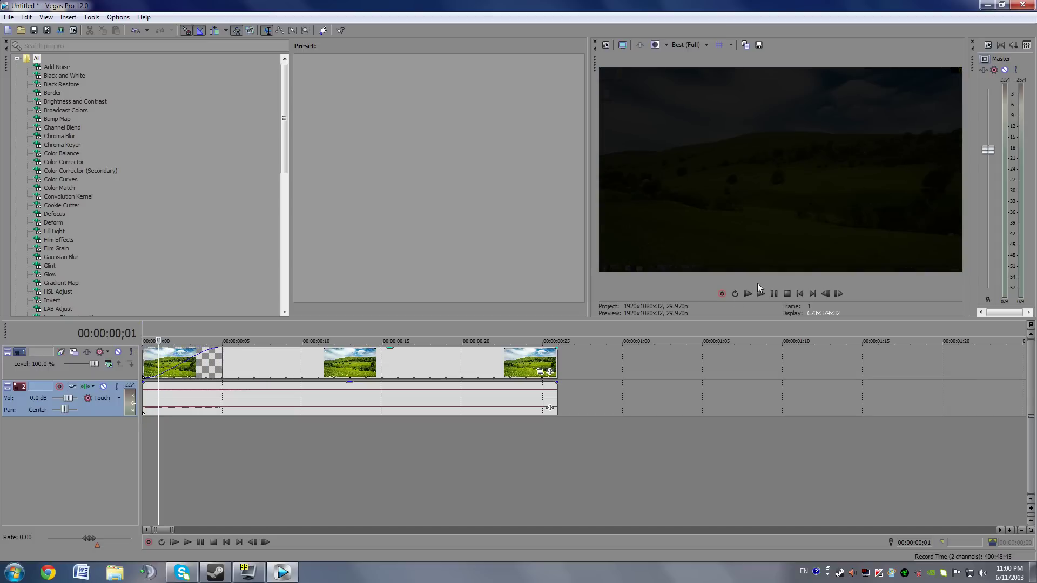
{"action": "left_click", "coordinate": [801, 293]}
{"action": "left_click", "coordinate": [760, 292]}
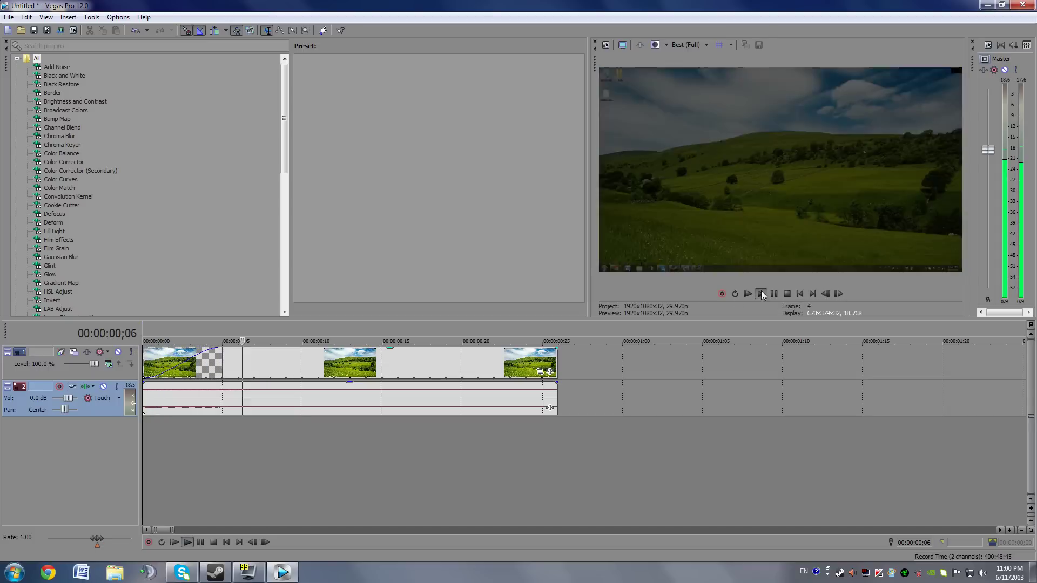
{"action": "left_click", "coordinate": [787, 294]}
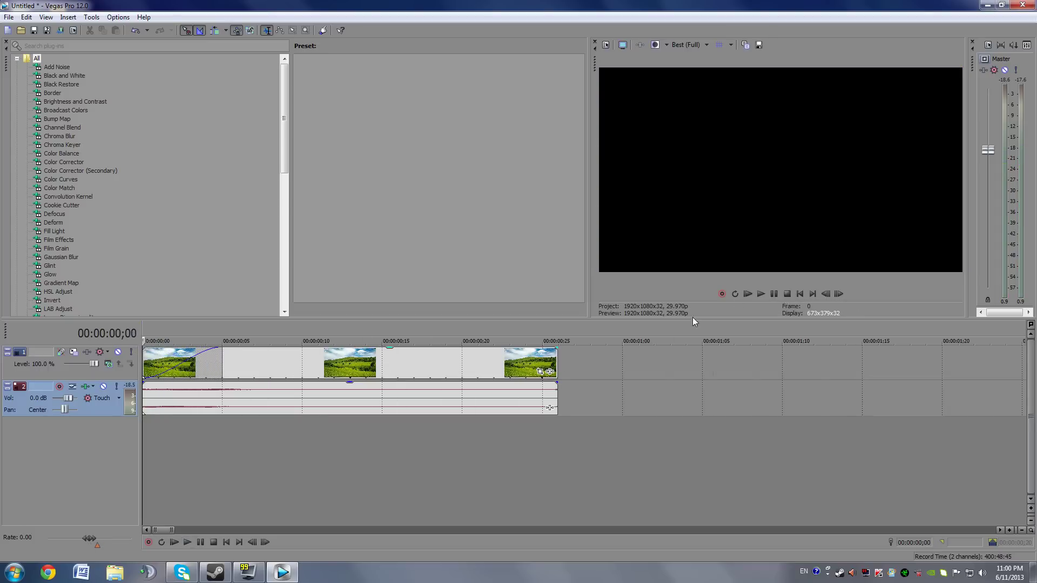
- Check the picture at several points in the clip and remove the fade-in from the video event
{"action": "left_click", "coordinate": [212, 438]}
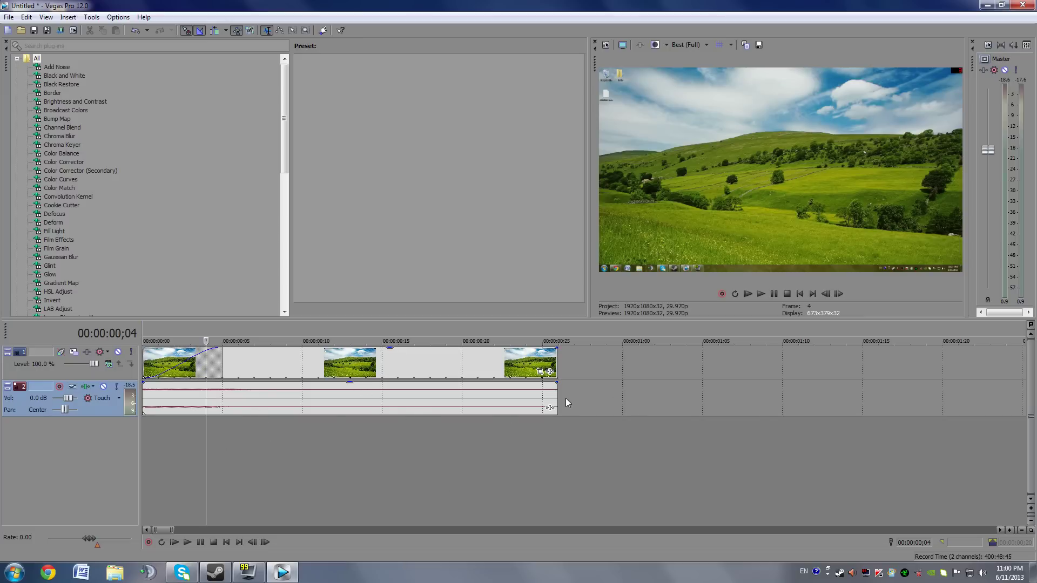
{"action": "left_click", "coordinate": [492, 462]}
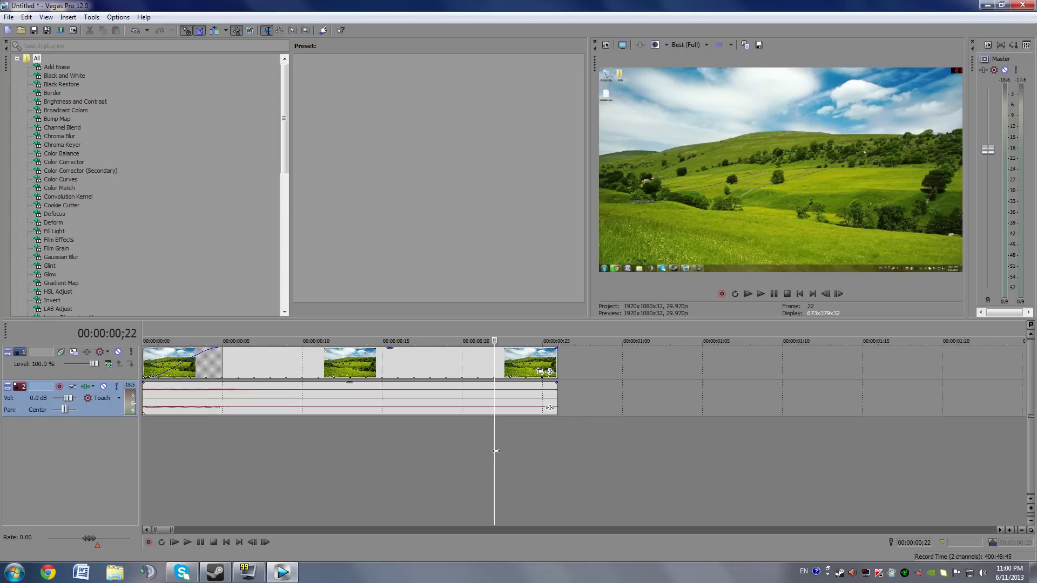
{"action": "left_click", "coordinate": [542, 451]}
{"action": "left_click", "coordinate": [494, 426]}
{"action": "left_click", "coordinate": [401, 449]}
{"action": "left_click_drag", "start_coordinate": [221, 357], "coordinate": [143, 346]}
- Split the events at 00:00:00;12 and move the second part earlier to crossfade over the first by 2 frames
{"action": "left_click", "coordinate": [333, 439]}
{"action": "key", "text": "s"}
{"action": "left_click_drag", "start_coordinate": [389, 365], "coordinate": [361, 361]}
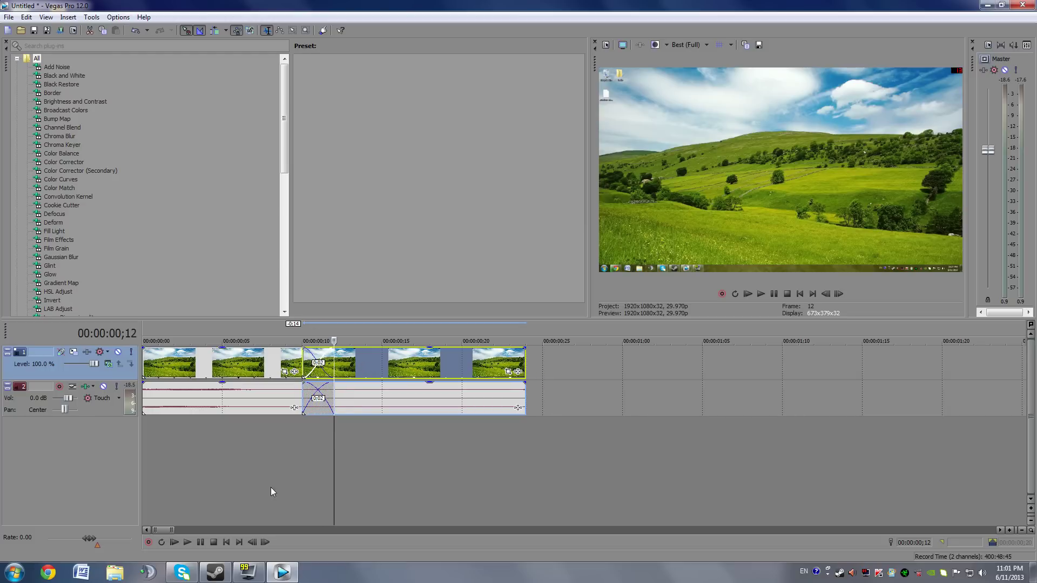
- Play the timeline from 00:00:00;08 through the crossfade and stop the playback
{"action": "left_click", "coordinate": [271, 492]}
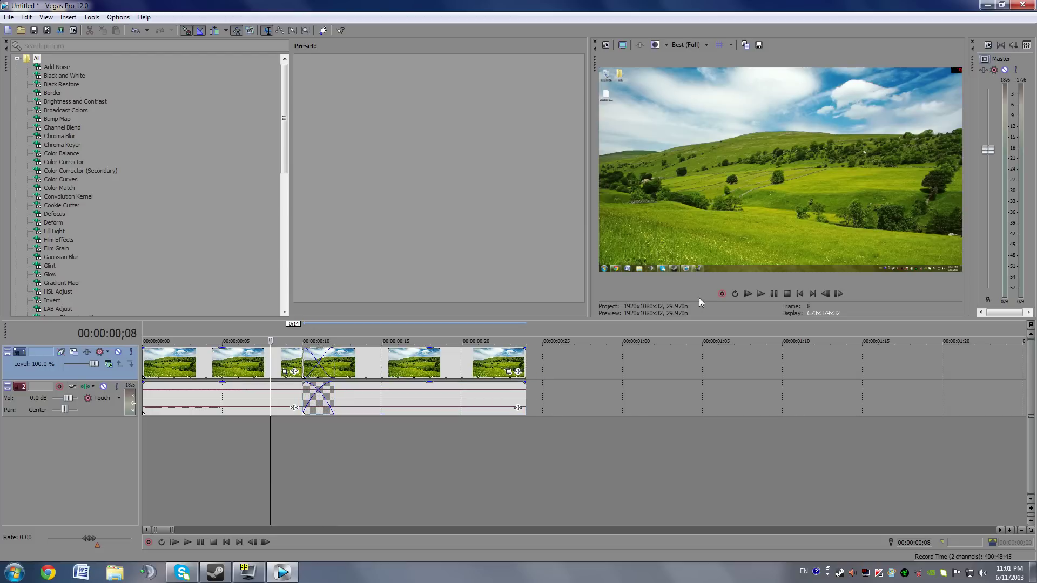
{"action": "left_click", "coordinate": [755, 295]}
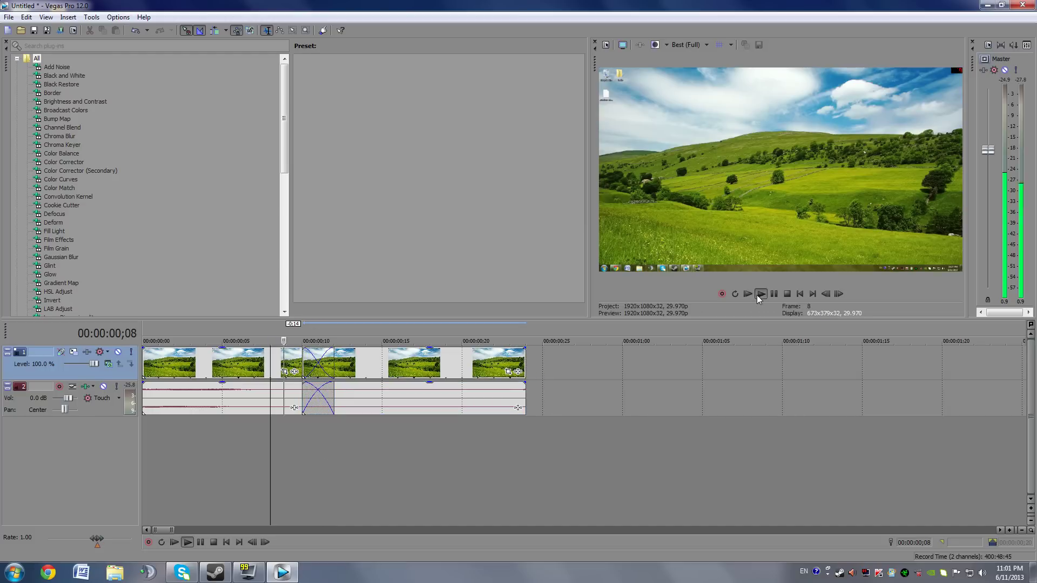
{"action": "left_click", "coordinate": [788, 294]}
- Undo the crossfade overlap and the split, and place the cursor at 00:00:00;14
{"action": "left_click", "coordinate": [305, 442]}
{"action": "mouse_move", "coordinate": [409, 380]}
{"action": "left_mouse_down"}
{"action": "mouse_move", "coordinate": [440, 372]}
{"action": "mouse_move", "coordinate": [413, 372]}
{"action": "left_mouse_up"}
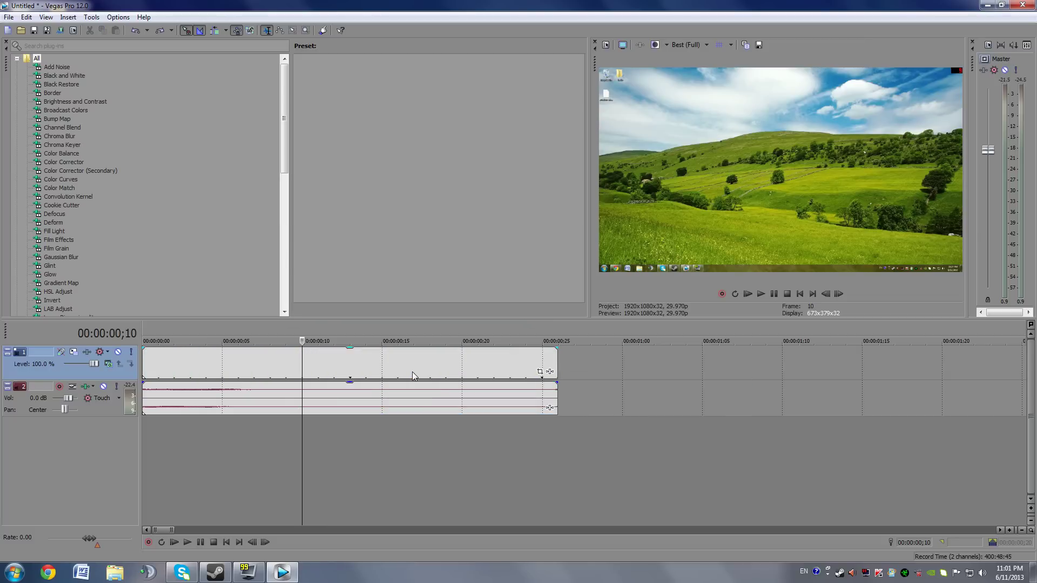
{"action": "left_click", "coordinate": [374, 471]}
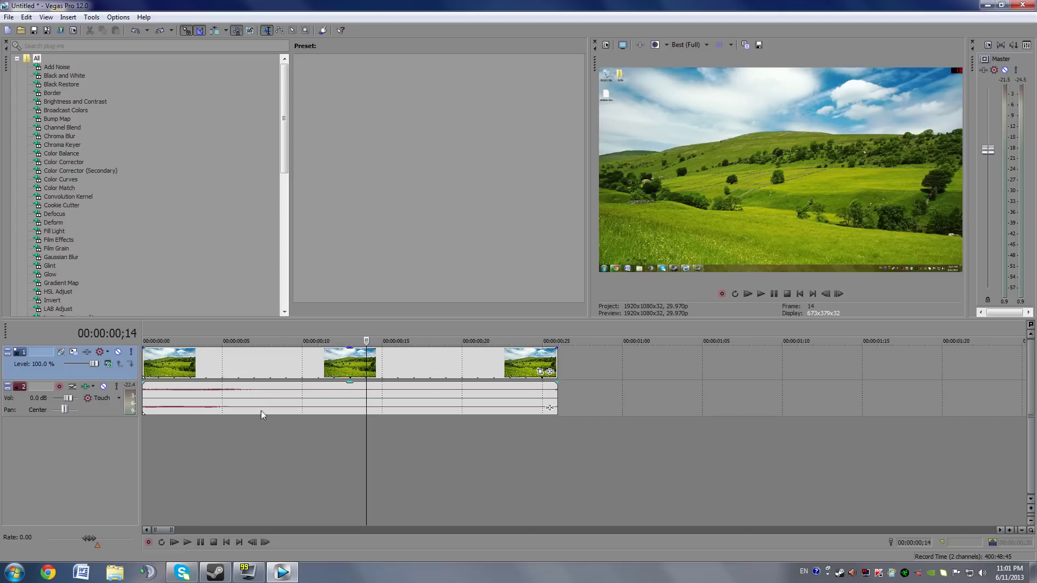
- Insert an empty audio track below the existing audio track
{"action": "left_click", "coordinate": [222, 435]}
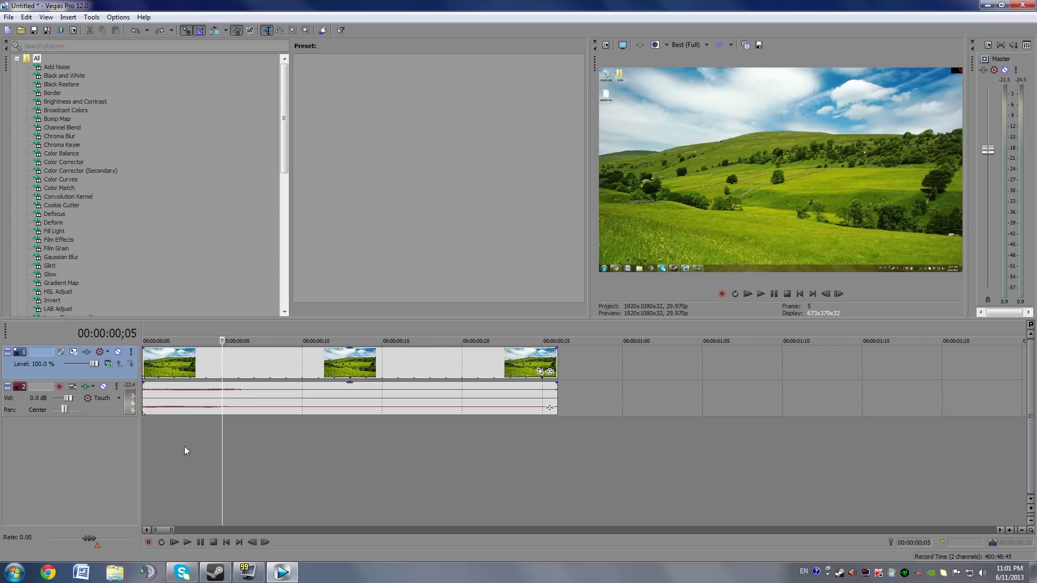
{"action": "right_click", "coordinate": [335, 436]}
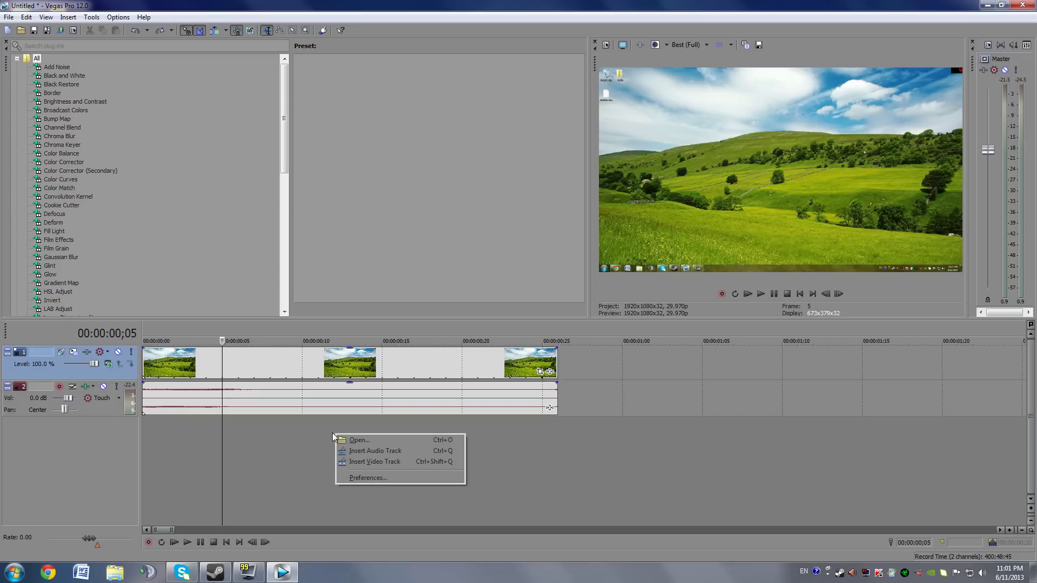
{"action": "left_click", "coordinate": [381, 451]}
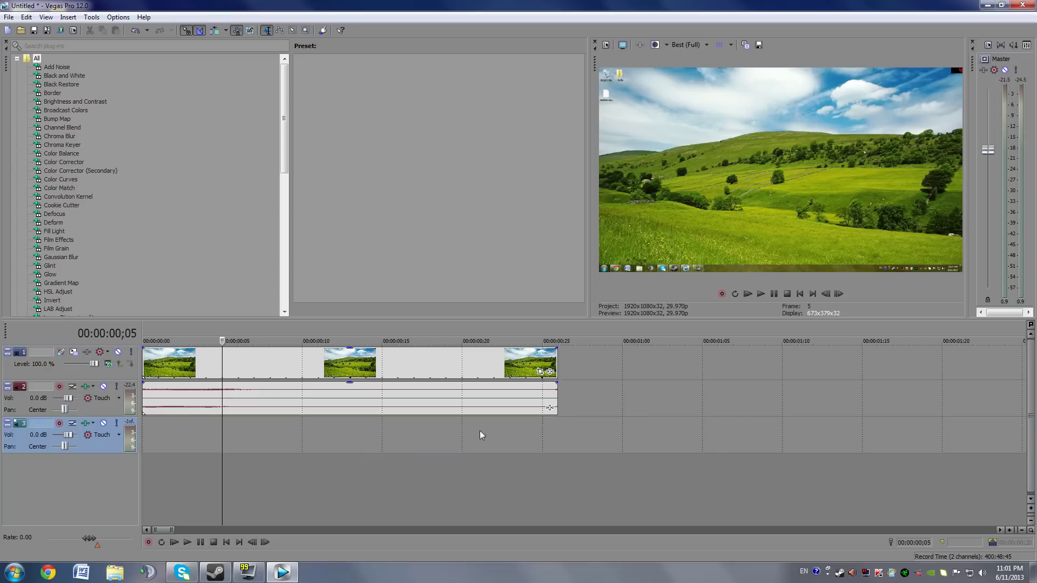
{"action": "left_click_drag", "start_coordinate": [365, 436], "coordinate": [356, 437]}
{"action": "left_click", "coordinate": [271, 458]}
- Delete the empty audio track beneath the clip's audio
{"action": "right_click", "coordinate": [339, 493]}
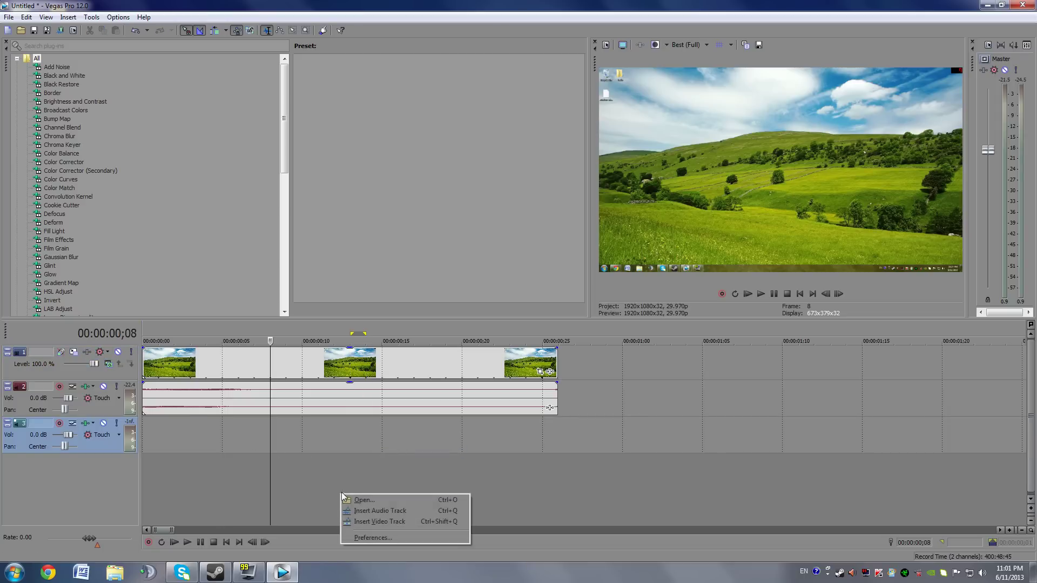
{"action": "right_click", "coordinate": [332, 432]}
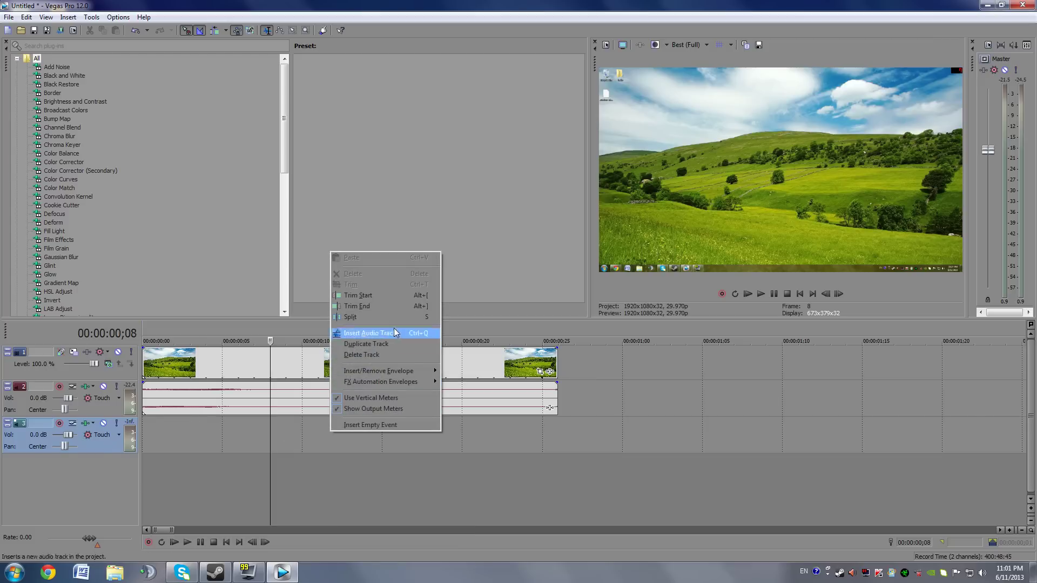
{"action": "left_click", "coordinate": [380, 355]}
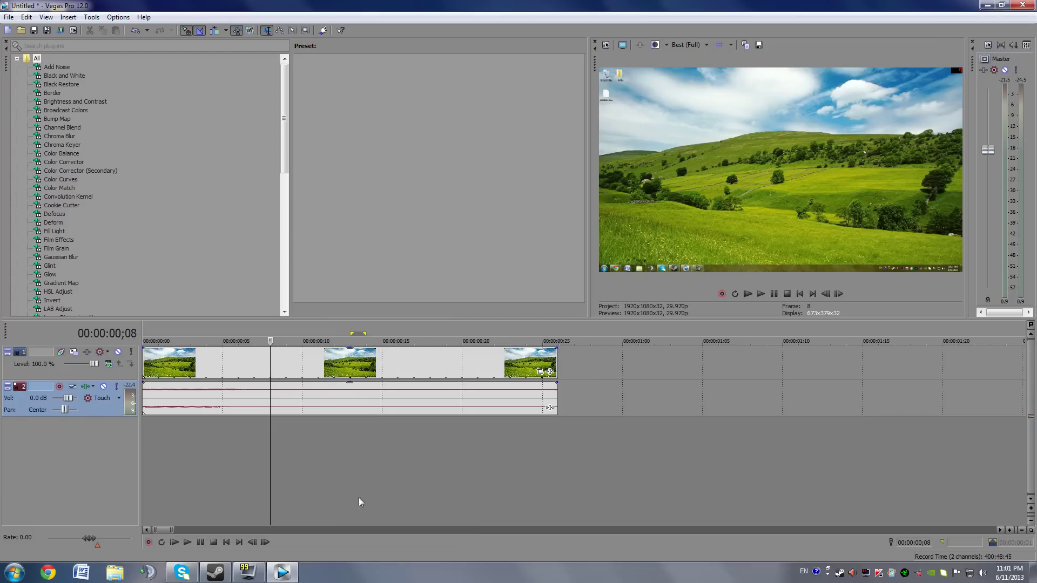
- Select the audio and video events in turn and try moving them together as a group
{"action": "left_click", "coordinate": [443, 391]}
{"action": "left_click", "coordinate": [384, 364]}
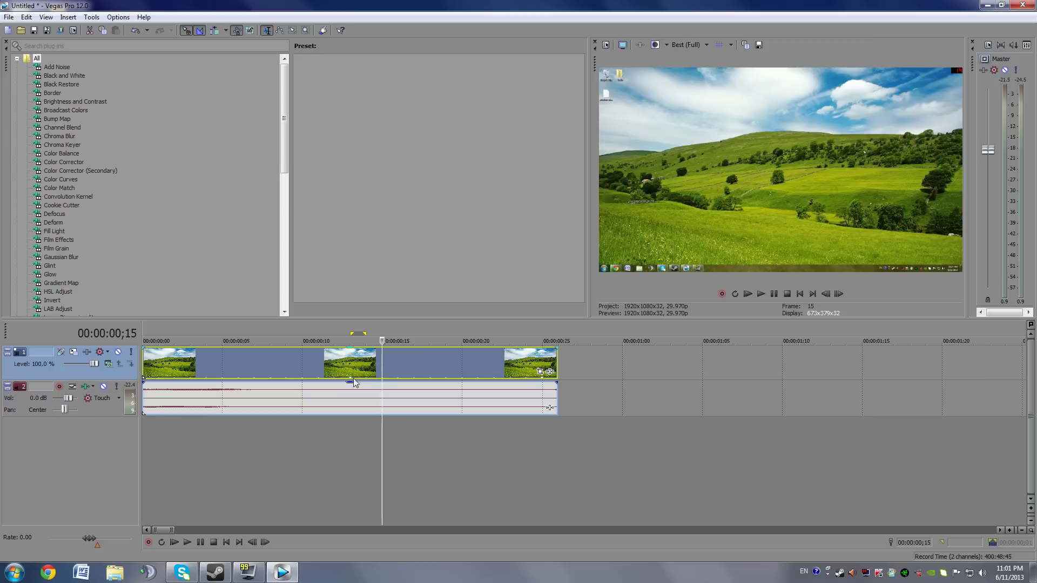
{"action": "mouse_move", "coordinate": [307, 370]}
{"action": "left_mouse_down"}
{"action": "mouse_move", "coordinate": [645, 354]}
{"action": "mouse_move", "coordinate": [712, 368]}
{"action": "mouse_move", "coordinate": [685, 401]}
{"action": "mouse_move", "coordinate": [751, 373]}
{"action": "mouse_move", "coordinate": [313, 368]}
{"action": "left_mouse_up"}
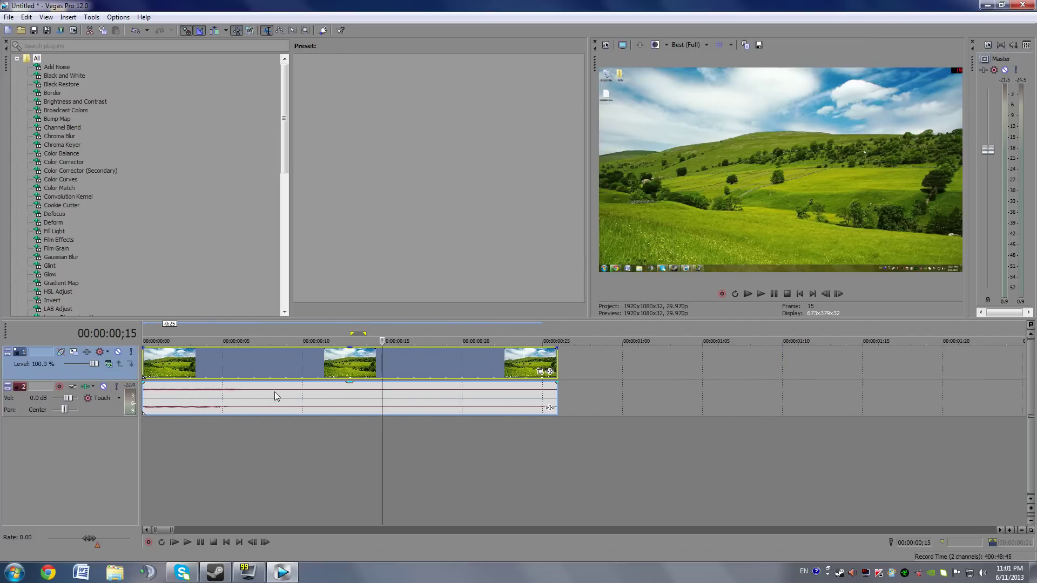
{"action": "left_click", "coordinate": [272, 392]}
{"action": "left_click", "coordinate": [334, 441]}
- Clear the grouping between the video event and its audio event
{"action": "left_click", "coordinate": [306, 364]}
{"action": "right_click", "coordinate": [300, 361]}
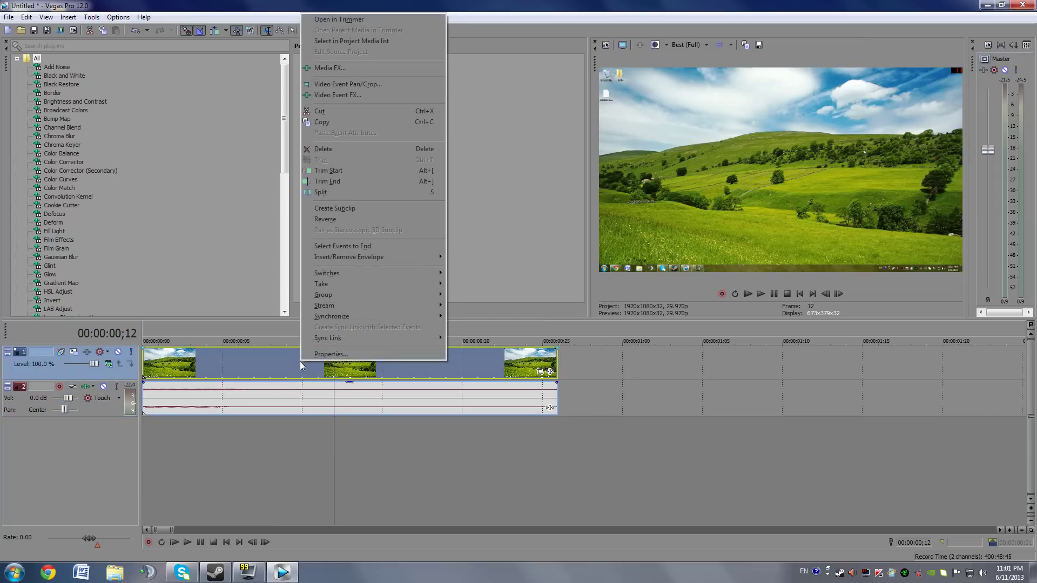
{"action": "mouse_move", "coordinate": [373, 294]}
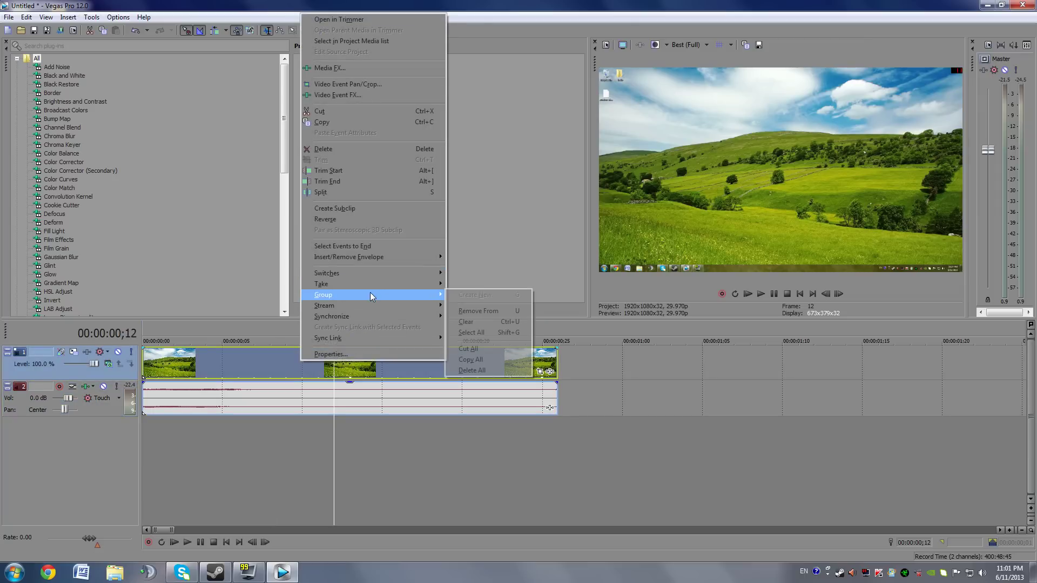
{"action": "left_click", "coordinate": [483, 322]}
- Move the audio event away from the video on its own and return it beneath the video
{"action": "left_click_drag", "start_coordinate": [438, 397], "coordinate": [790, 393]}
{"action": "left_click", "coordinate": [433, 454]}
{"action": "left_click_drag", "start_coordinate": [619, 409], "coordinate": [293, 398]}
- Delete the empty third track and place the cursor at 00:00:00;06
{"action": "left_click", "coordinate": [334, 364]}
{"action": "right_click", "coordinate": [335, 364]}
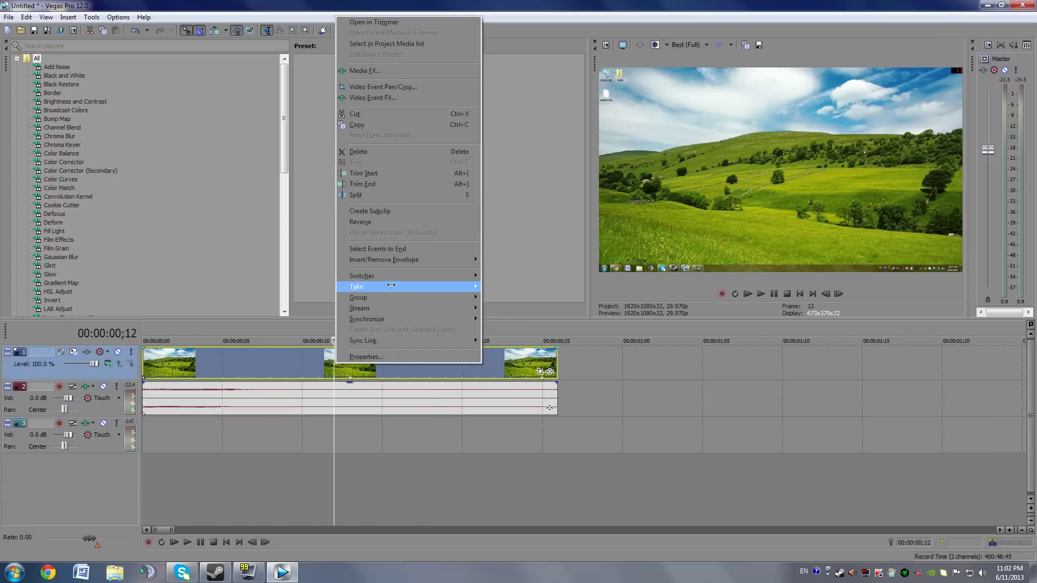
{"action": "left_click", "coordinate": [211, 440]}
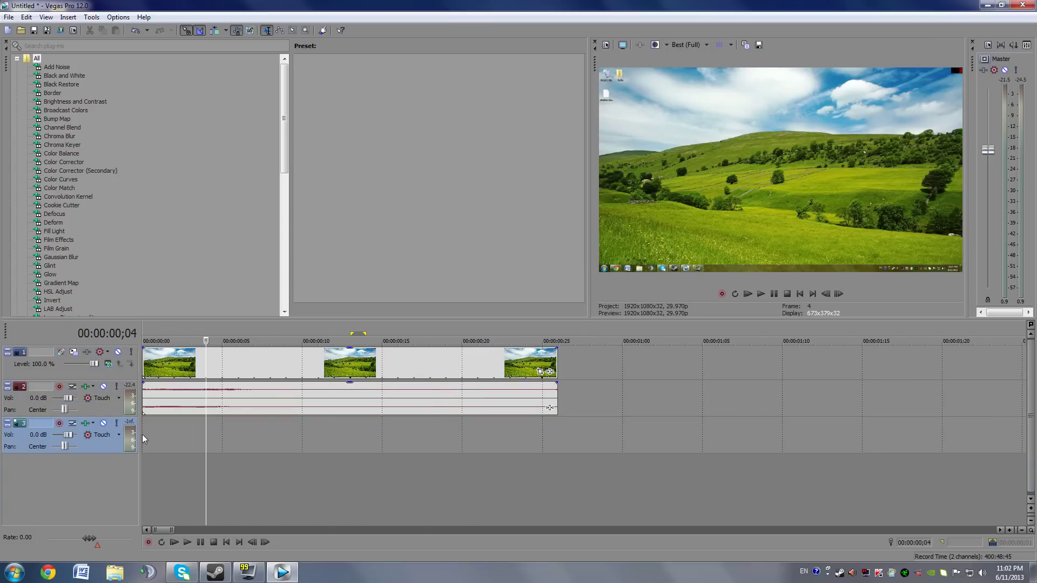
{"action": "right_click", "coordinate": [227, 450]}
{"action": "left_click", "coordinate": [275, 367]}
{"action": "left_click", "coordinate": [246, 446]}
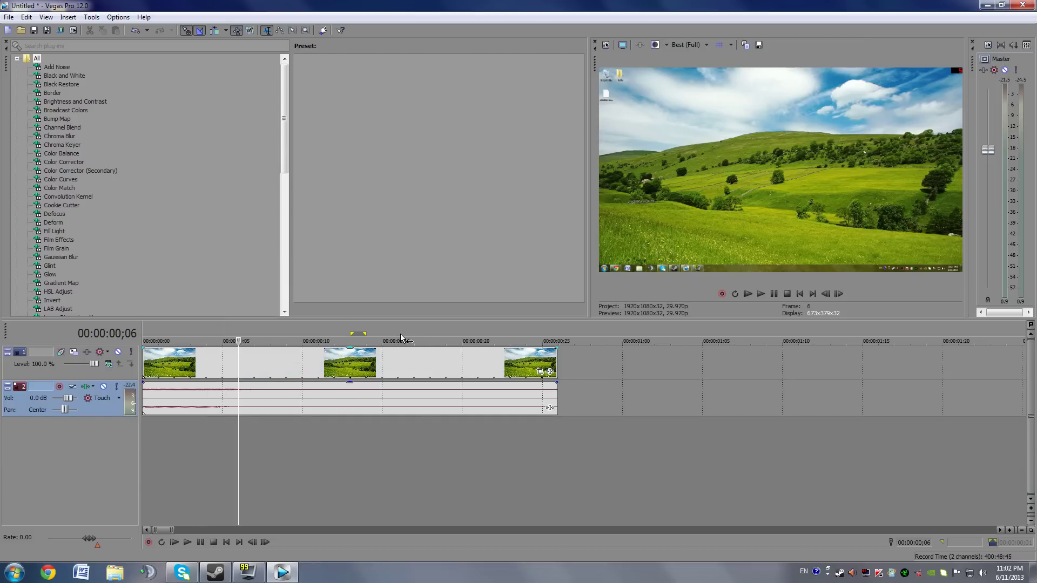
- Switch the video event to Disable Resample and check its resample options again
{"action": "right_click", "coordinate": [300, 355]}
{"action": "left_click", "coordinate": [270, 370]}
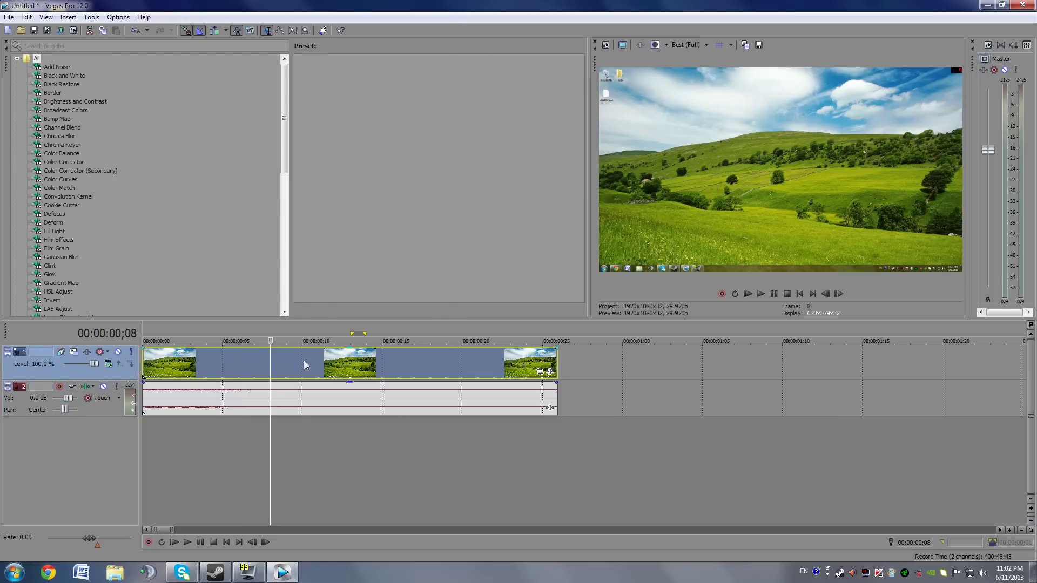
{"action": "right_click", "coordinate": [350, 376]}
{"action": "mouse_move", "coordinate": [391, 273]}
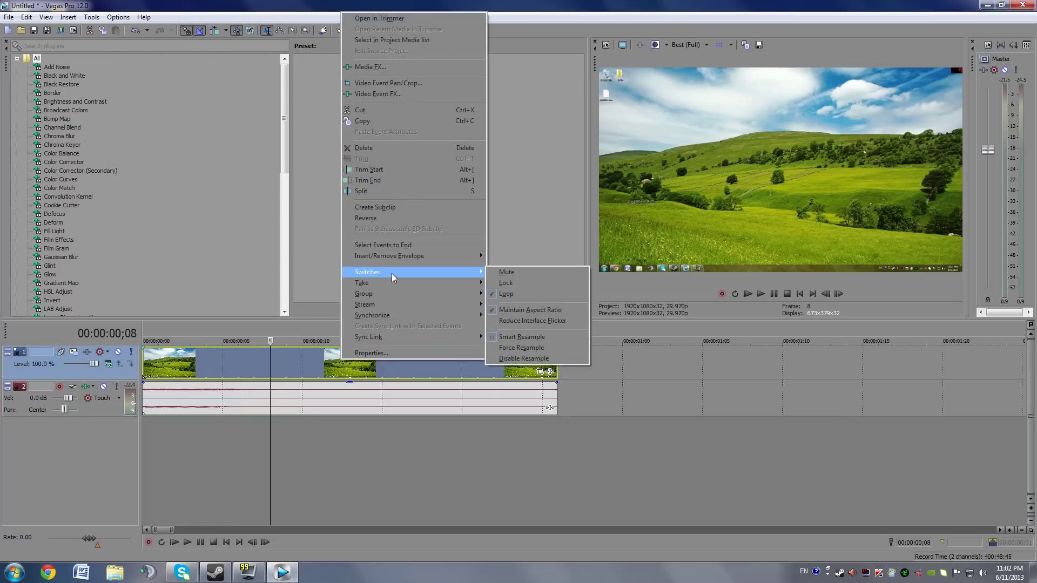
{"action": "left_click", "coordinate": [531, 359]}
{"action": "right_click", "coordinate": [423, 364]}
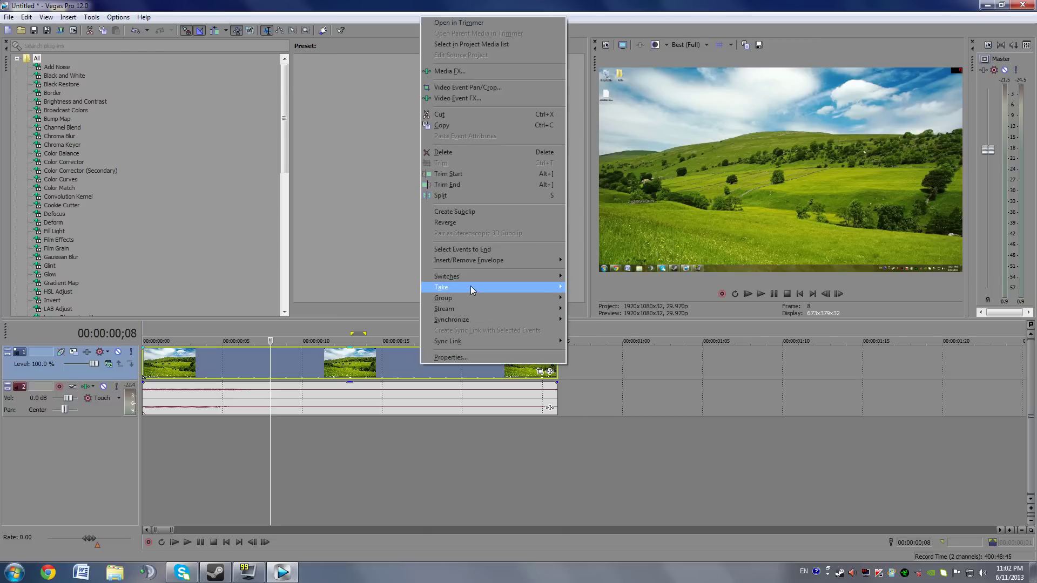
{"action": "mouse_move", "coordinate": [474, 281]}
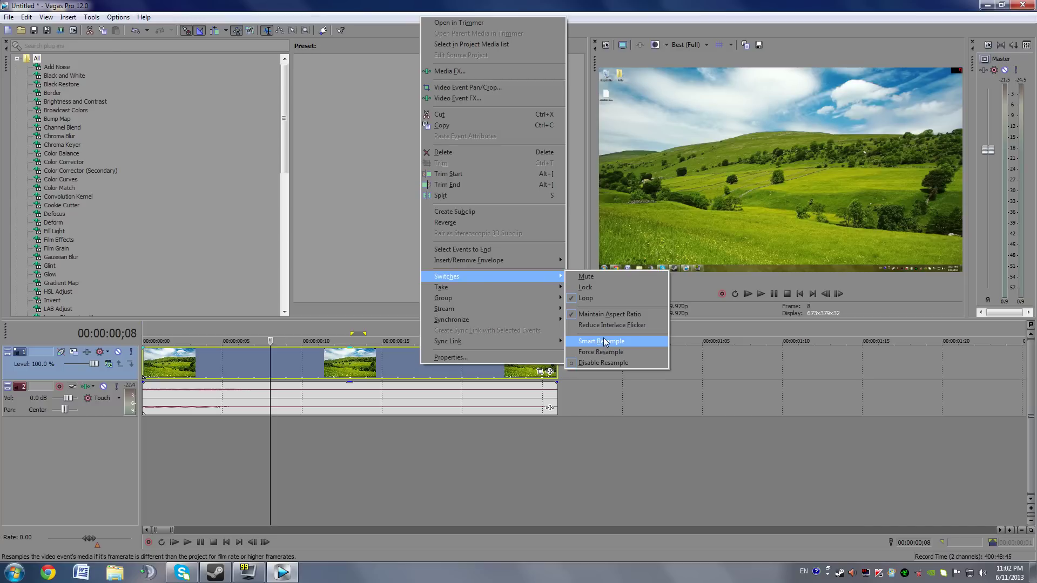
{"action": "left_click", "coordinate": [382, 442]}
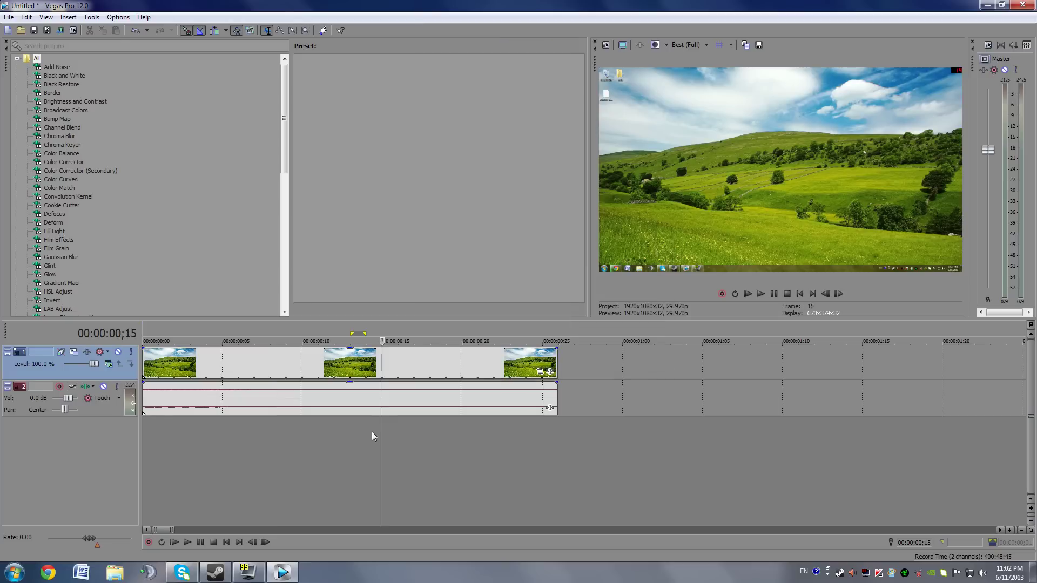
- Apply the Disable Resample switch to the video event on the first track once more, leaving the event deselected
{"action": "left_click", "coordinate": [319, 438]}
{"action": "left_click", "coordinate": [341, 372]}
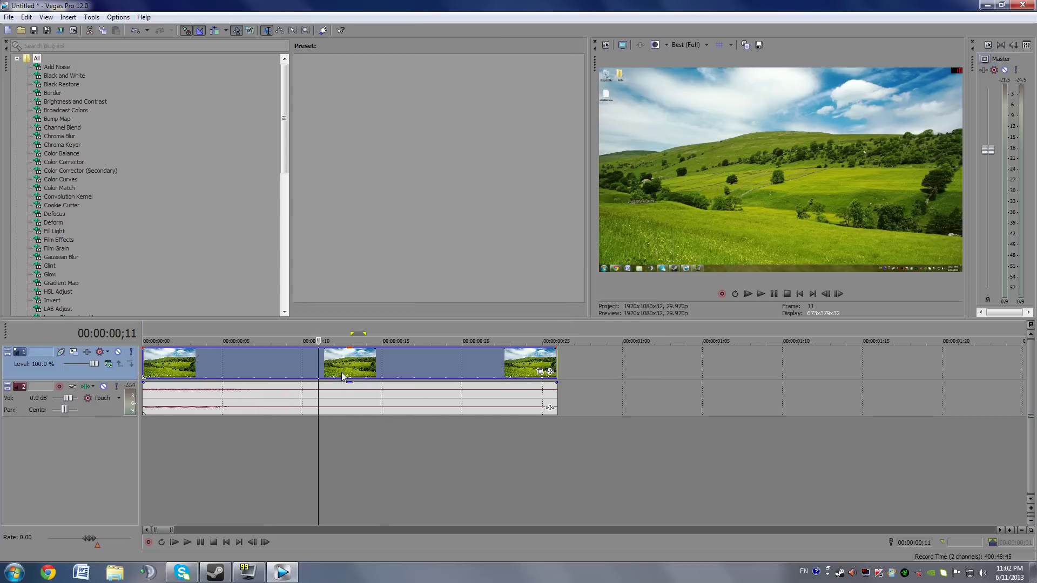
{"action": "right_click", "coordinate": [378, 358]}
{"action": "mouse_move", "coordinate": [436, 269]}
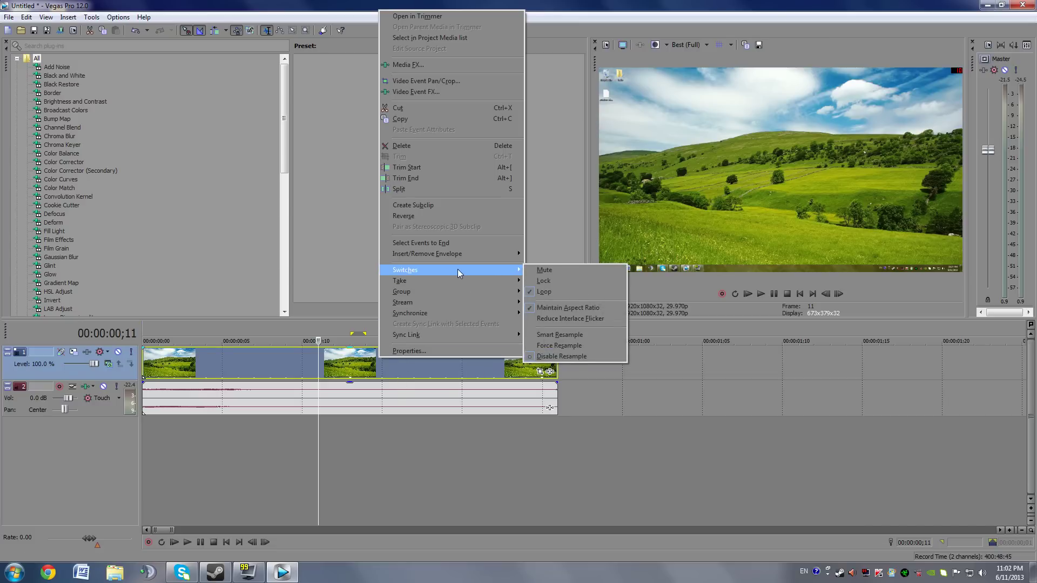
{"action": "left_click", "coordinate": [562, 356]}
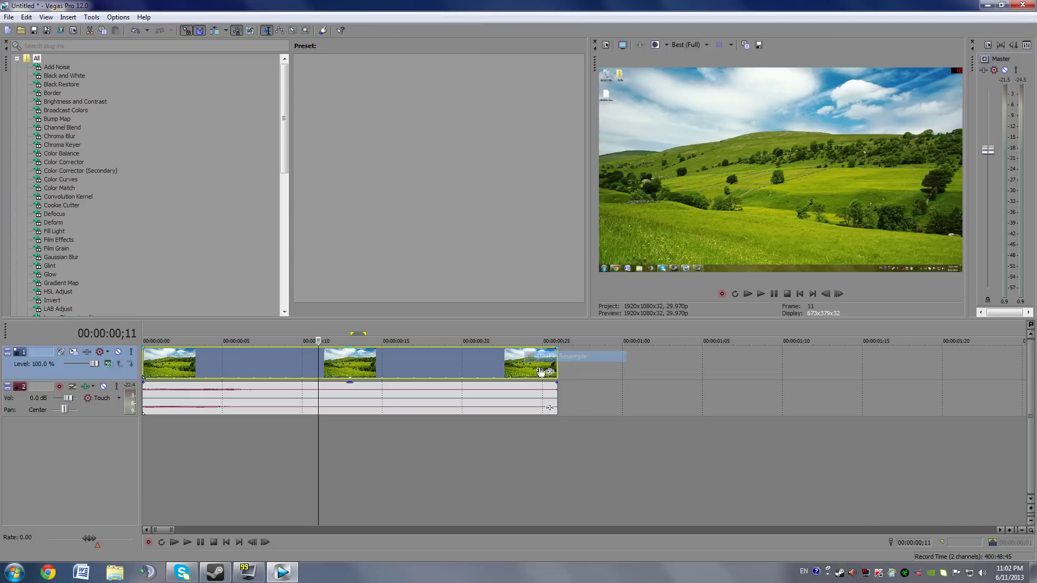
{"action": "left_click", "coordinate": [398, 424]}
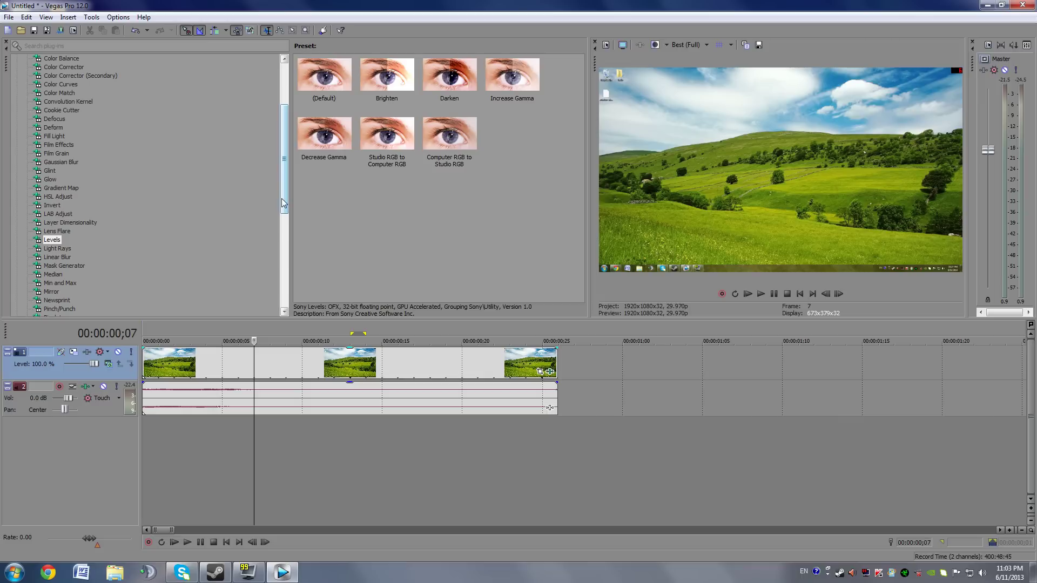
- Apply the Levels effect's Studio RGB to Computer RGB preset to the video event
{"action": "left_click_drag", "start_coordinate": [281, 199], "coordinate": [156, 224]}
{"action": "left_click_drag", "start_coordinate": [284, 158], "coordinate": [284, 121]}
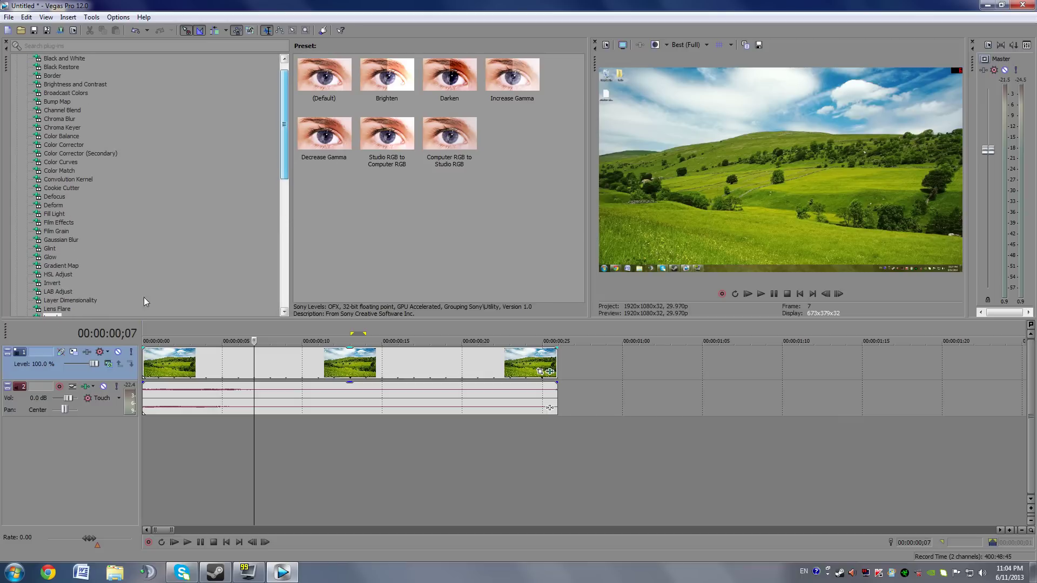
{"action": "left_click_drag", "start_coordinate": [284, 148], "coordinate": [293, 178]}
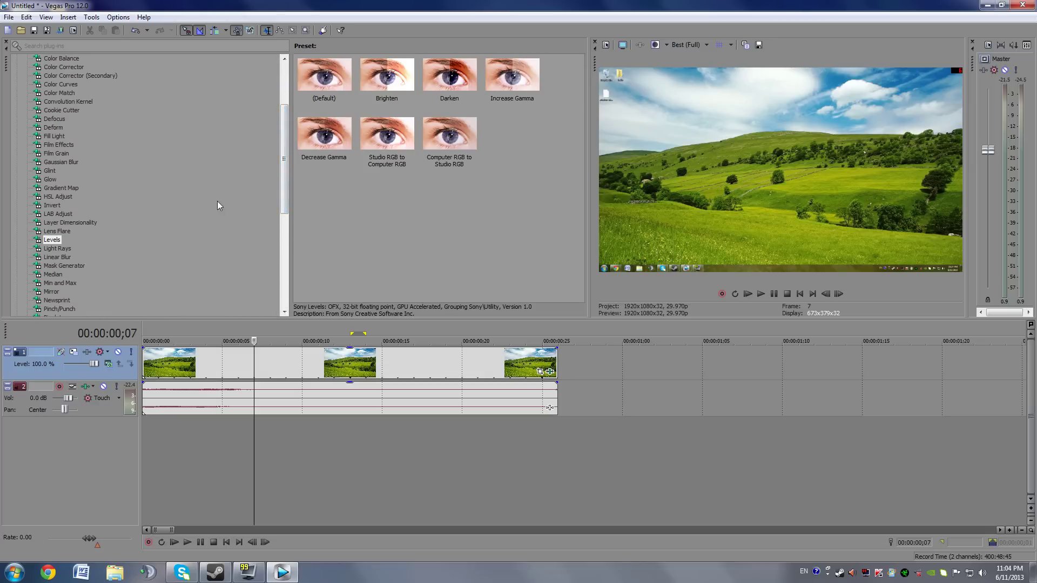
{"action": "left_click", "coordinate": [52, 239]}
{"action": "left_click", "coordinate": [399, 159]}
{"action": "left_click_drag", "start_coordinate": [388, 339], "coordinate": [395, 376]}
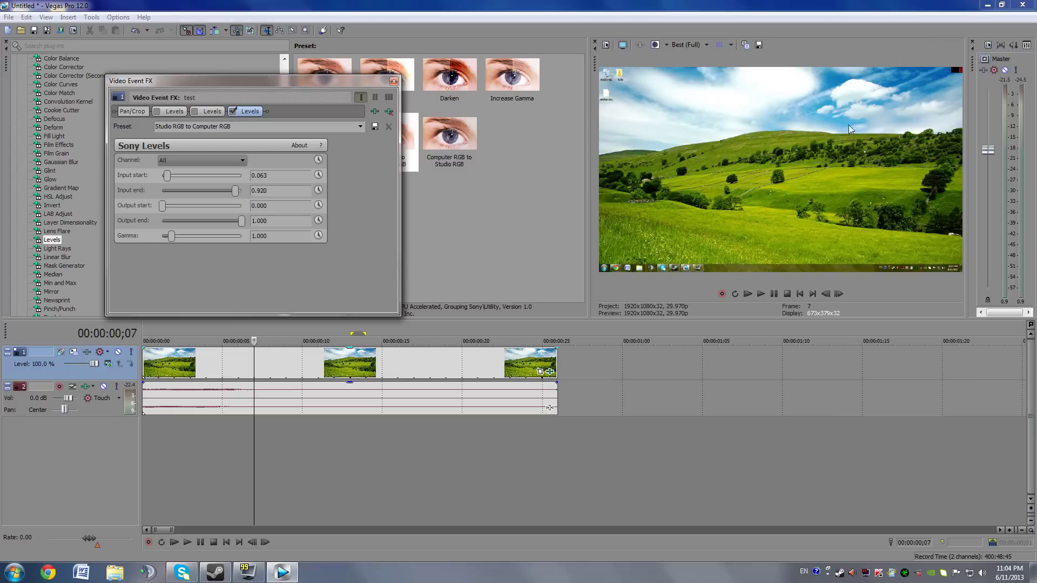
- Set the new Levels effect's input start to 0.082 and input end to 0.986, turn that effect off and close its settings
{"action": "mouse_move", "coordinate": [166, 175]}
{"action": "left_mouse_down"}
{"action": "mouse_move", "coordinate": [184, 178]}
{"action": "mouse_move", "coordinate": [168, 178]}
{"action": "left_mouse_up"}
{"action": "left_click_drag", "start_coordinate": [234, 193], "coordinate": [239, 196]}
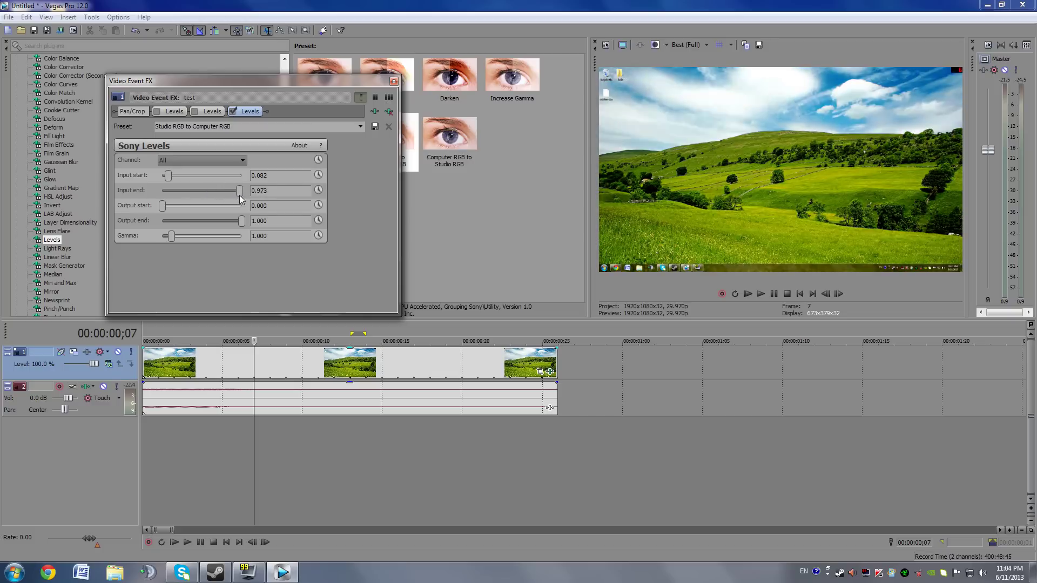
{"action": "left_click", "coordinate": [168, 205]}
{"action": "left_click_drag", "start_coordinate": [176, 204], "coordinate": [151, 206]}
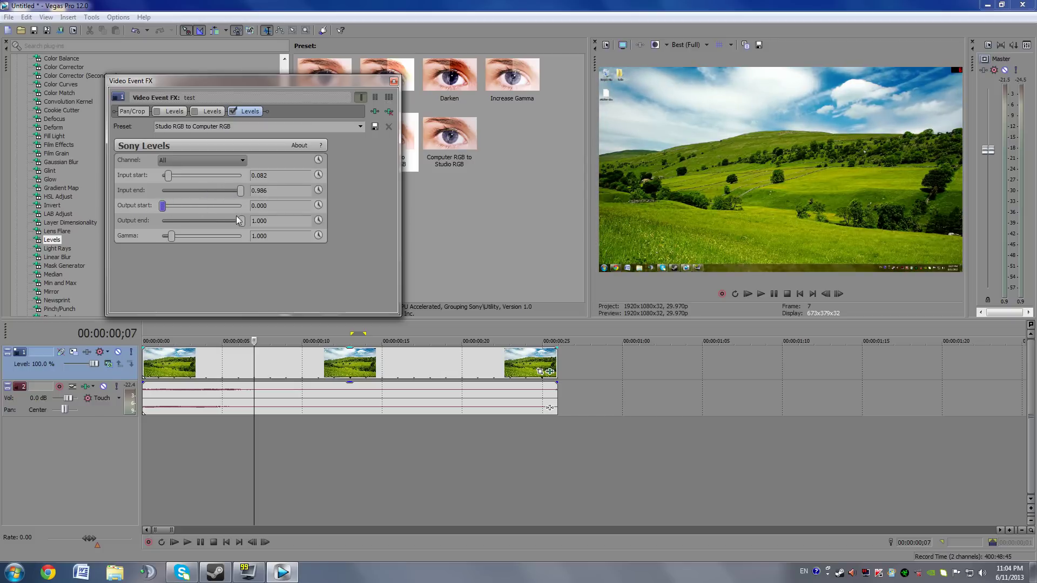
{"action": "mouse_move", "coordinate": [239, 219]}
{"action": "left_mouse_down"}
{"action": "mouse_move", "coordinate": [213, 221]}
{"action": "mouse_move", "coordinate": [239, 222]}
{"action": "left_mouse_up"}
{"action": "left_click", "coordinate": [233, 111]}
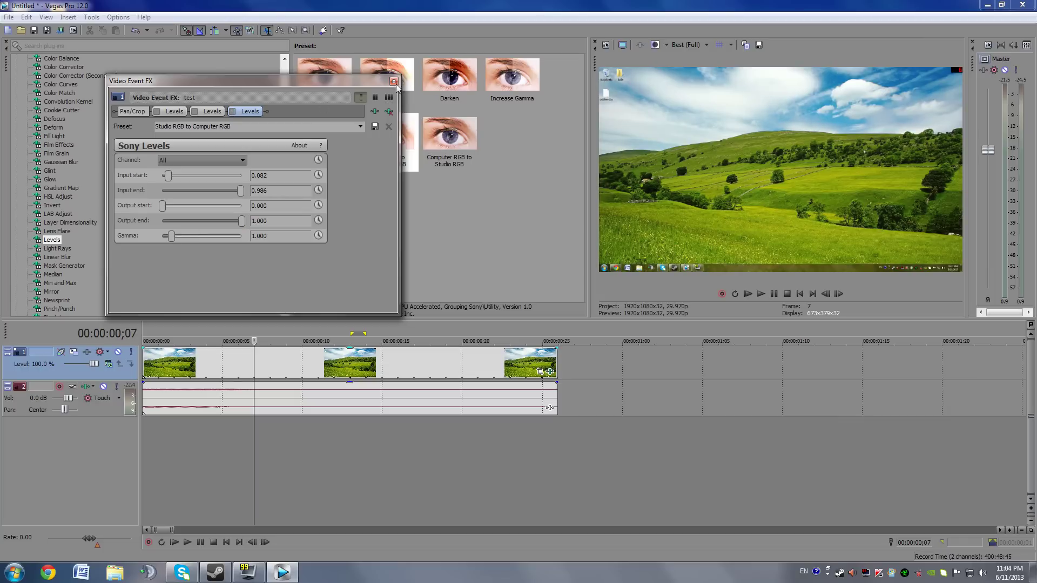
{"action": "left_click", "coordinate": [393, 81]}
- Apply the Computer RGB to Studio RGB Levels preset to the video event, compare it on and off, and leave it disabled
{"action": "left_click", "coordinate": [456, 138]}
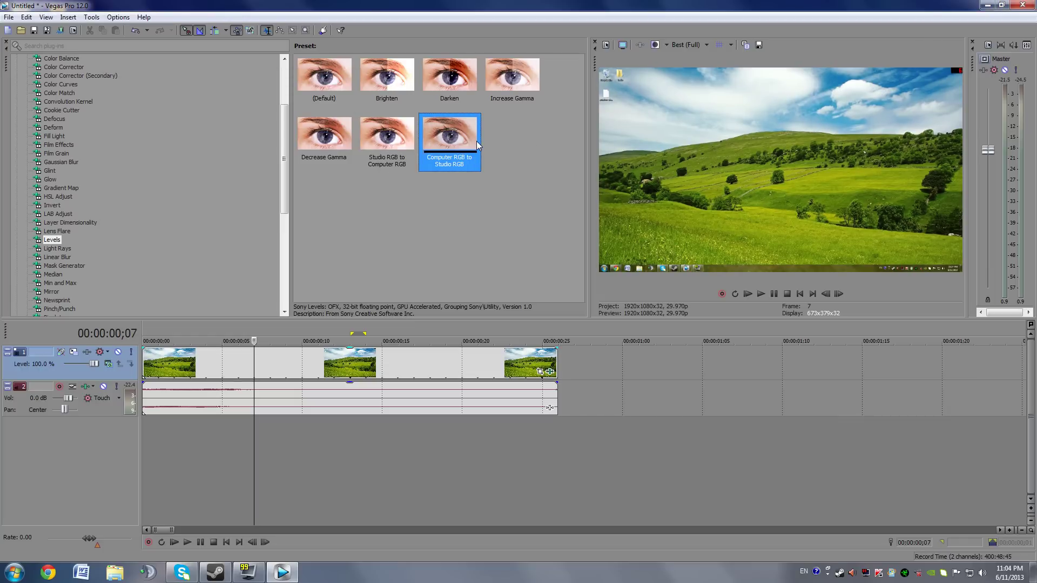
{"action": "left_click_drag", "start_coordinate": [478, 145], "coordinate": [409, 359]}
{"action": "left_click_drag", "start_coordinate": [420, 127], "coordinate": [409, 359]}
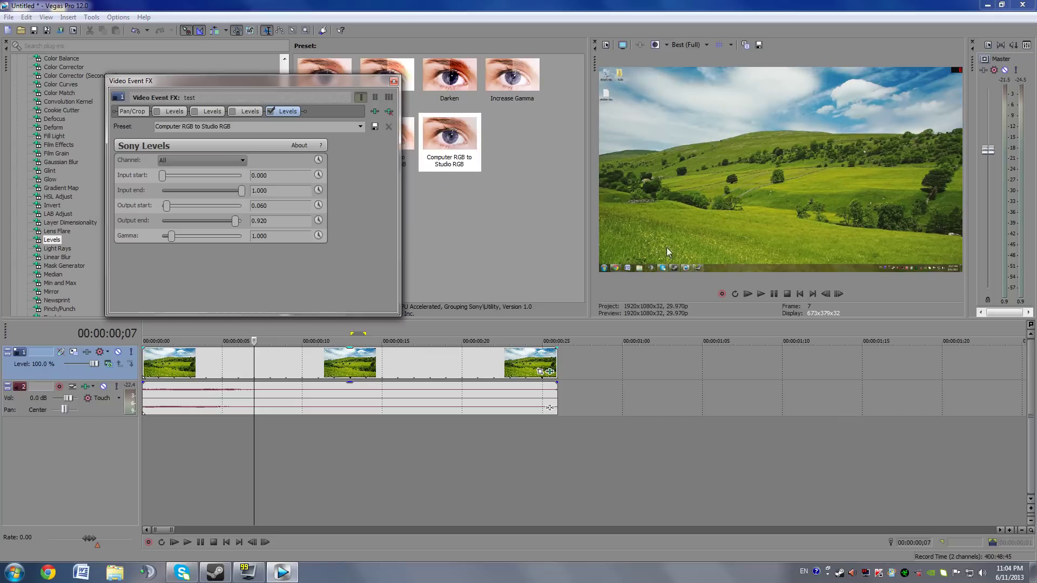
{"action": "left_click", "coordinate": [270, 112]}
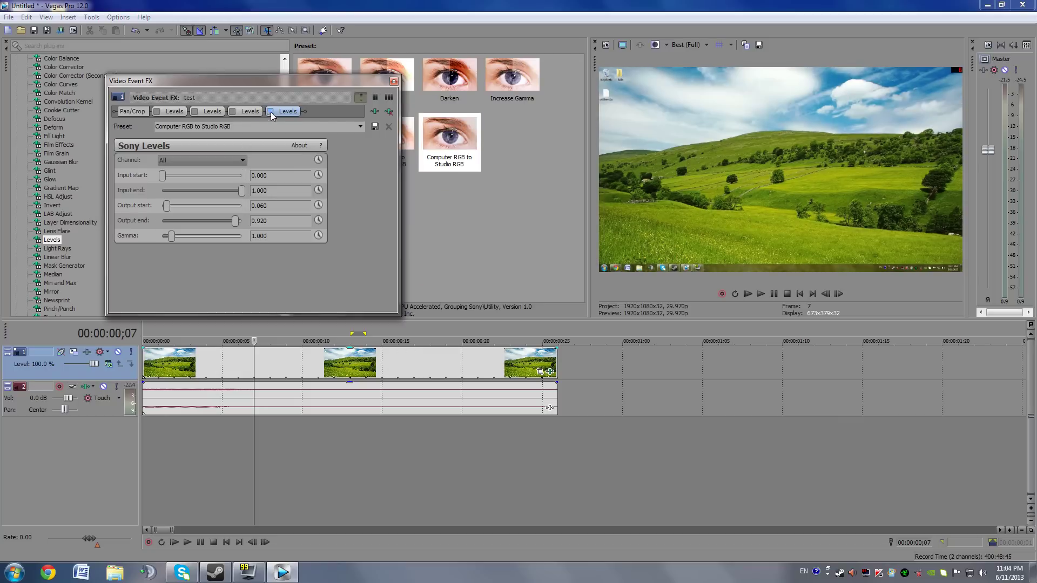
{"action": "left_click", "coordinate": [270, 112]}
{"action": "left_click", "coordinate": [270, 112]}
{"action": "left_click", "coordinate": [394, 83]}
{"action": "left_click", "coordinate": [263, 469]}
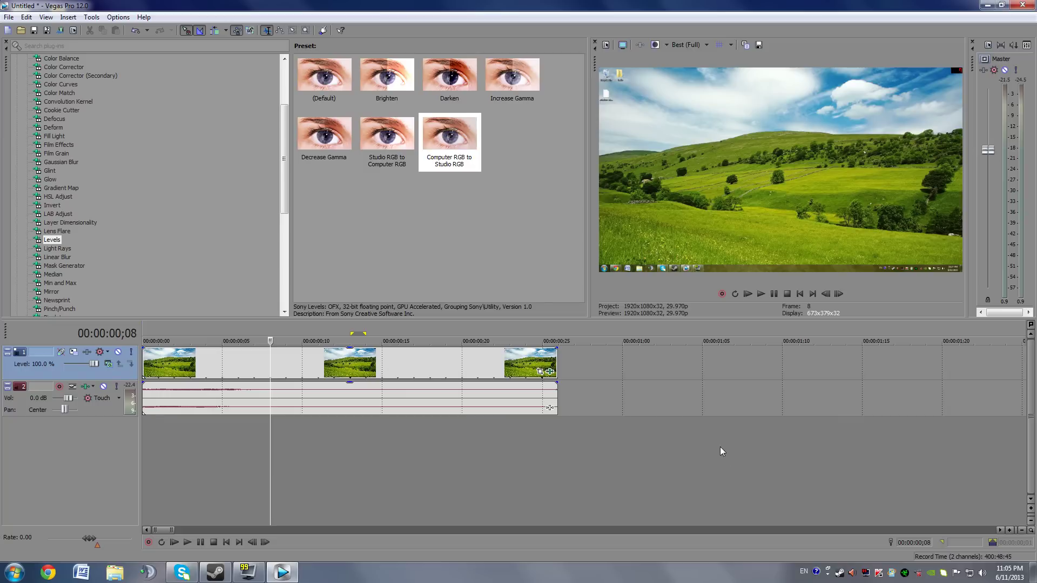
{"action": "left_click", "coordinate": [607, 435]}
{"action": "left_click", "coordinate": [446, 425]}
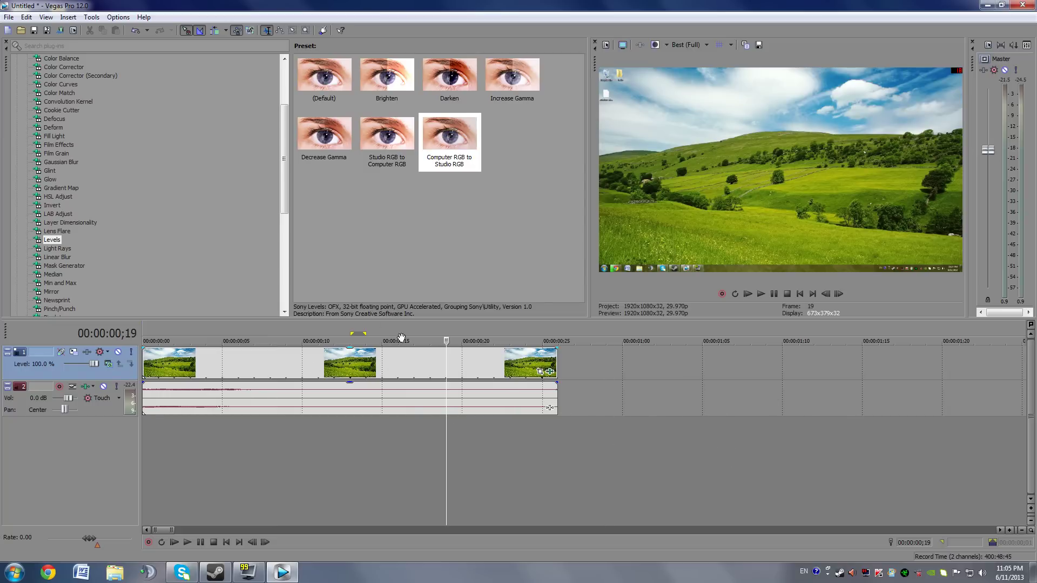
- Open the Render As settings and look through the available output formats and Windows Media Video V11 templates
{"action": "left_click", "coordinate": [9, 18]}
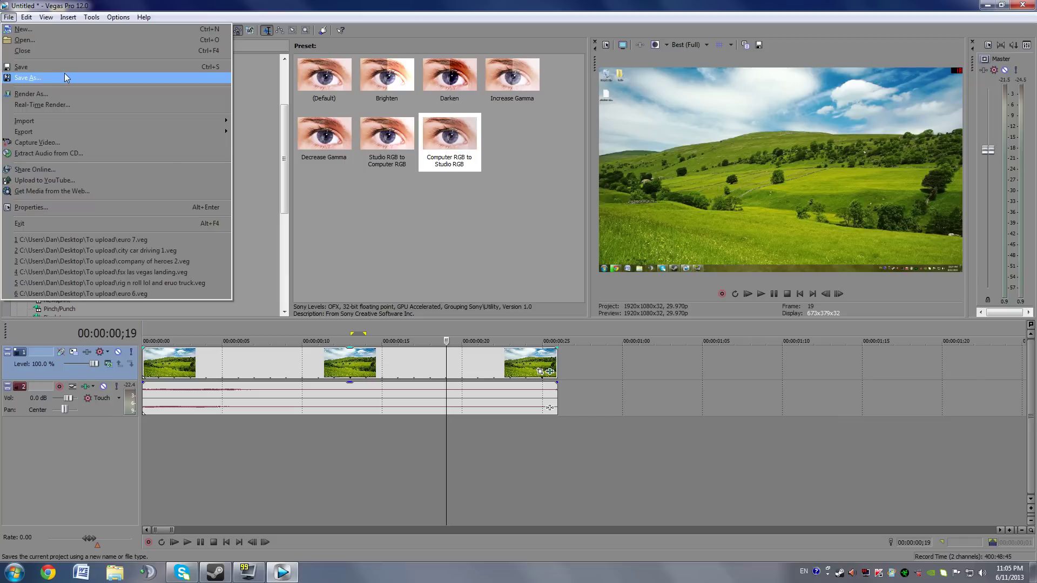
{"action": "left_click", "coordinate": [7, 18]}
{"action": "left_click", "coordinate": [7, 18]}
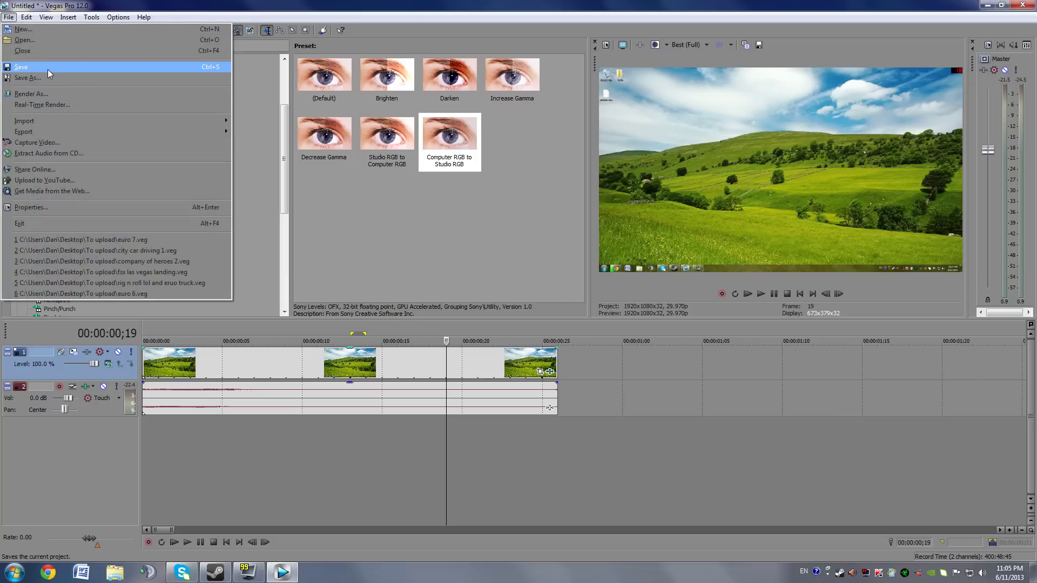
{"action": "left_click", "coordinate": [37, 93]}
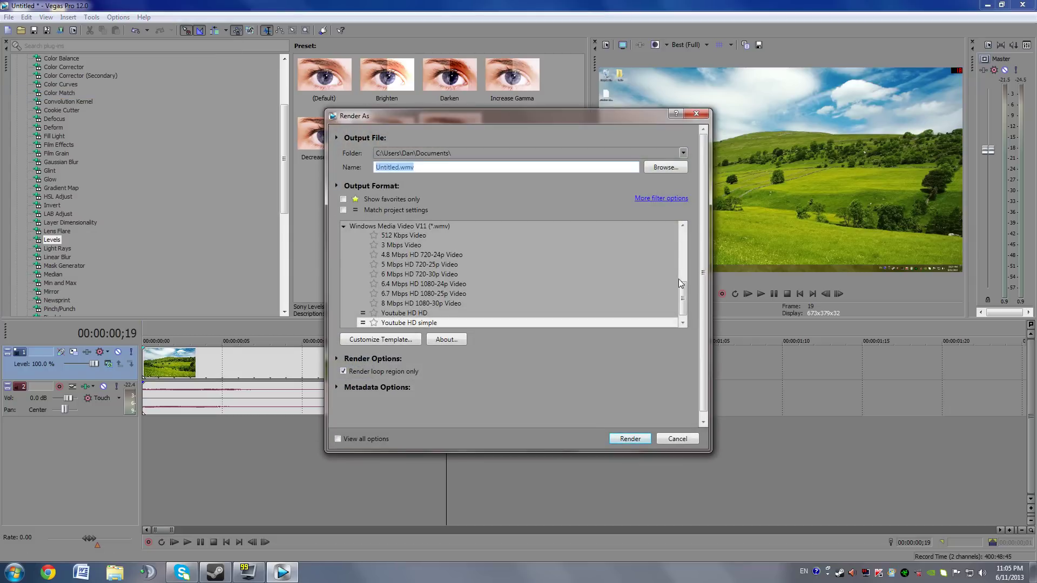
{"action": "left_click_drag", "start_coordinate": [681, 285], "coordinate": [683, 262]}
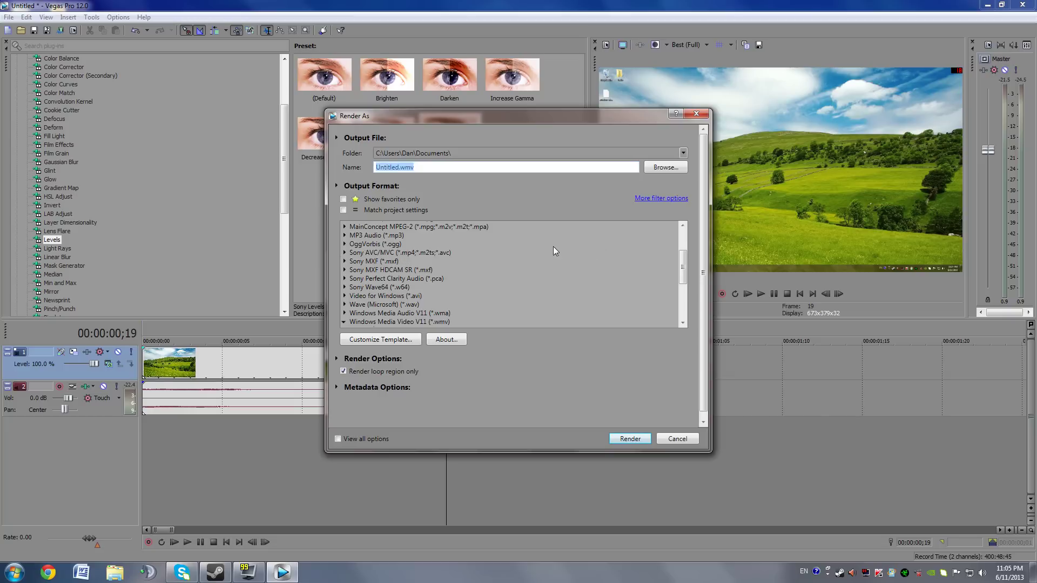
{"action": "left_click_drag", "start_coordinate": [682, 266], "coordinate": [667, 289]}
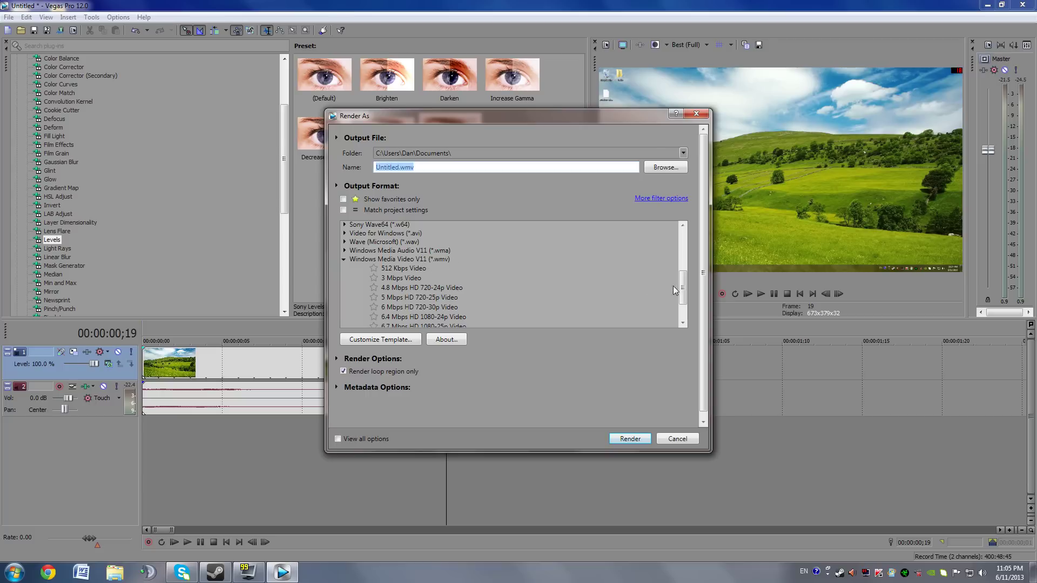
{"action": "left_click_drag", "start_coordinate": [682, 285], "coordinate": [353, 239]}
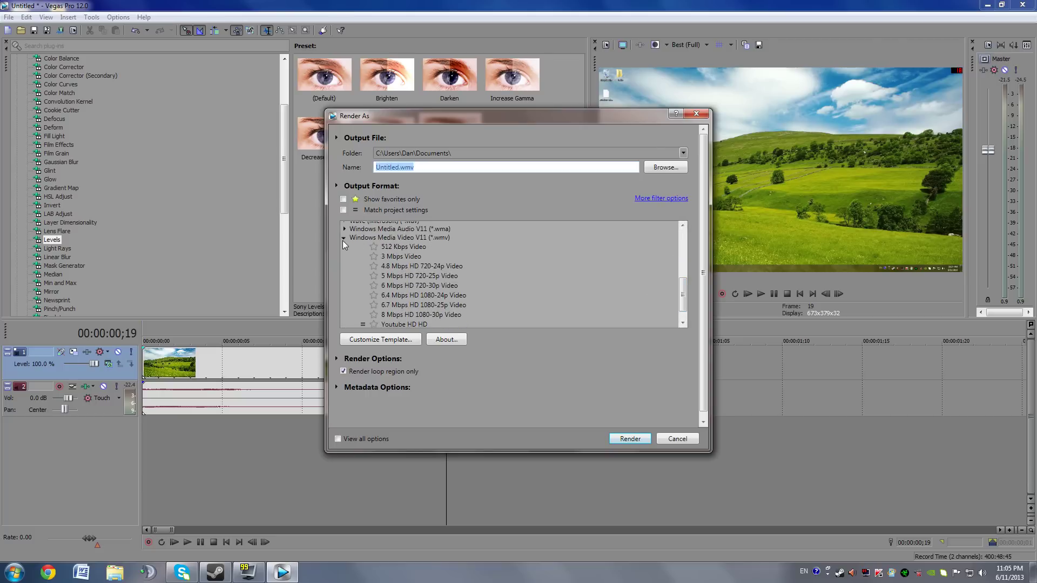
- Collapse and re-expand Windows Media Video V11 in the output formats and select the Youtube HD simple template
{"action": "left_click", "coordinate": [342, 241]}
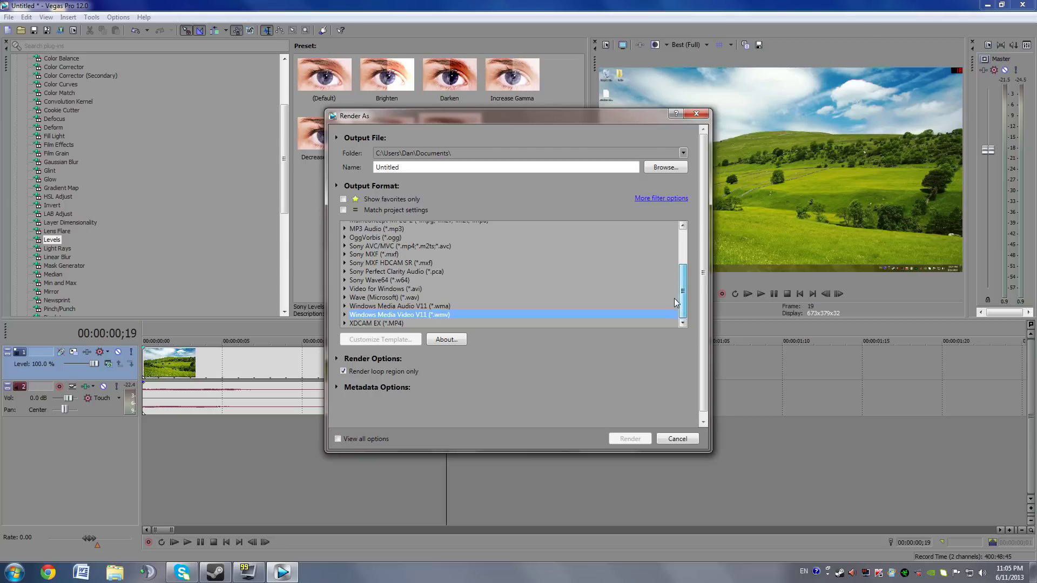
{"action": "left_click", "coordinate": [349, 314]}
{"action": "left_click_drag", "start_coordinate": [682, 268], "coordinate": [676, 293]}
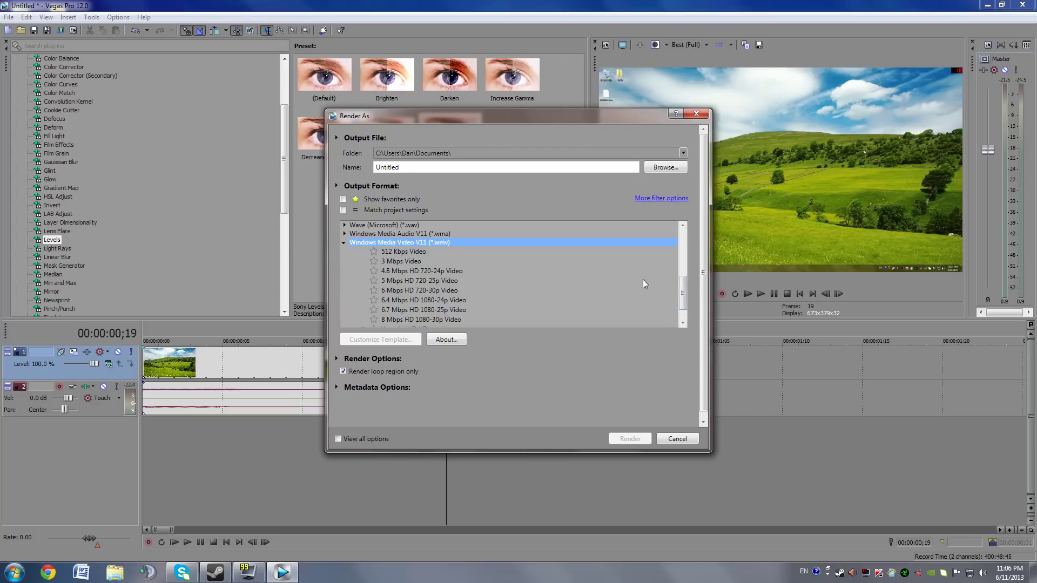
{"action": "scroll", "coordinate": [683, 294], "scroll_direction": "down", "scroll_amount": 2}
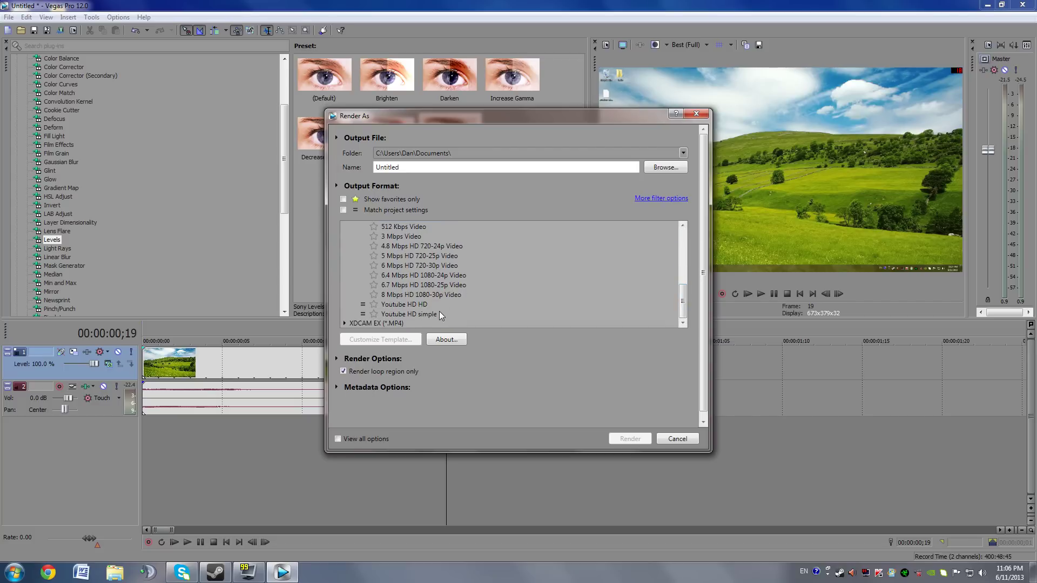
{"action": "left_click", "coordinate": [439, 313]}
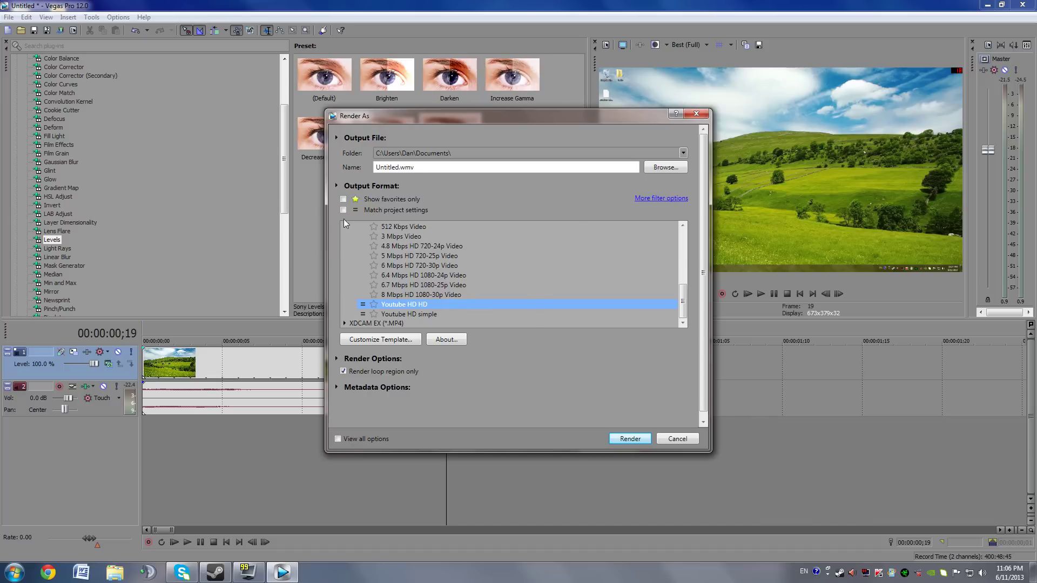
{"action": "left_click", "coordinate": [437, 314]}
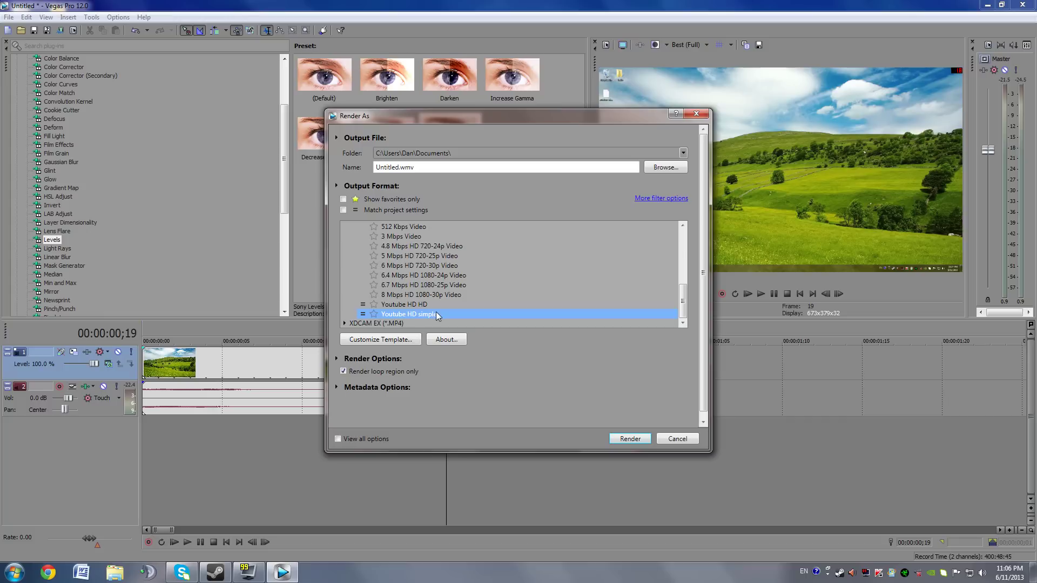
- Turn off Render loop region only, move the render window off the timeline, and cancel it without rendering
{"action": "left_click", "coordinate": [388, 374]}
{"action": "left_click_drag", "start_coordinate": [415, 108], "coordinate": [639, 98]}
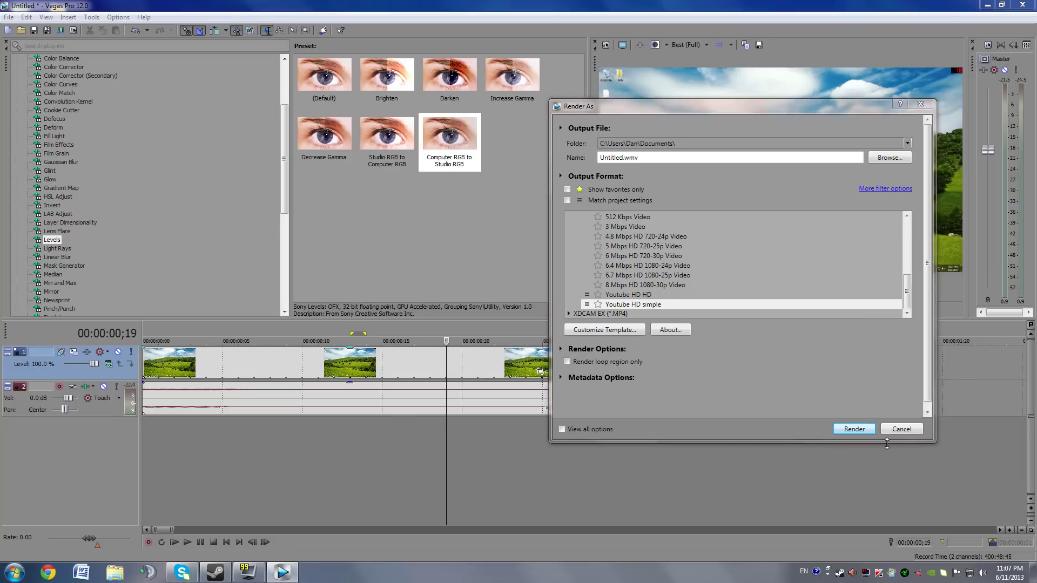
{"action": "left_click", "coordinate": [901, 430]}
- Set the timeline's loop region from 00:00:00;10 to 00:00:00;19 and place the cursor at 00:00:00;11
{"action": "left_click_drag", "start_coordinate": [509, 454], "coordinate": [444, 438]}
{"action": "left_click", "coordinate": [252, 439]}
{"action": "left_click", "coordinate": [346, 465]}
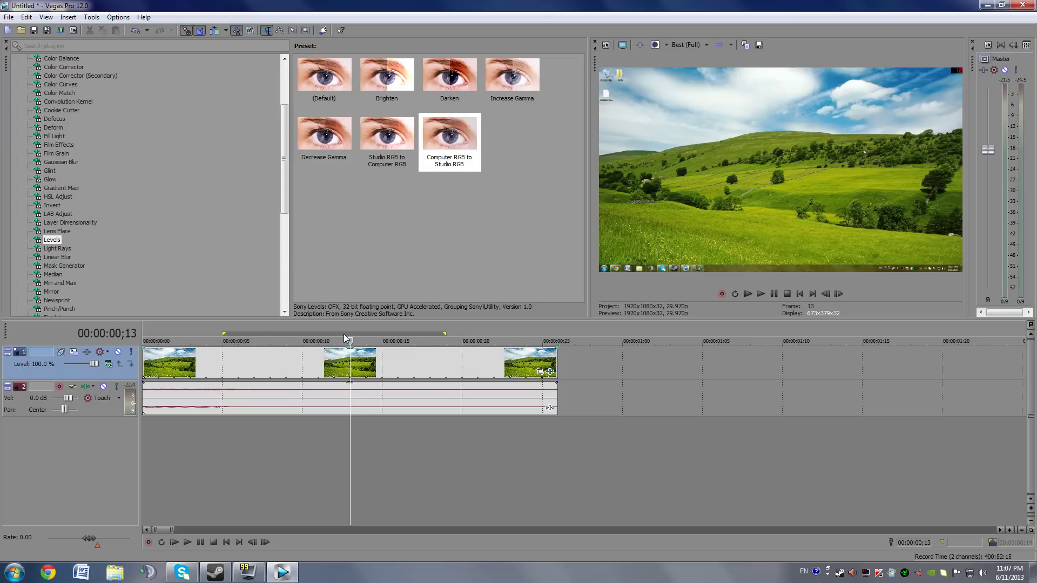
{"action": "left_click", "coordinate": [226, 434]}
{"action": "left_click", "coordinate": [447, 445]}
{"action": "left_click", "coordinate": [238, 457]}
{"action": "left_click", "coordinate": [381, 444]}
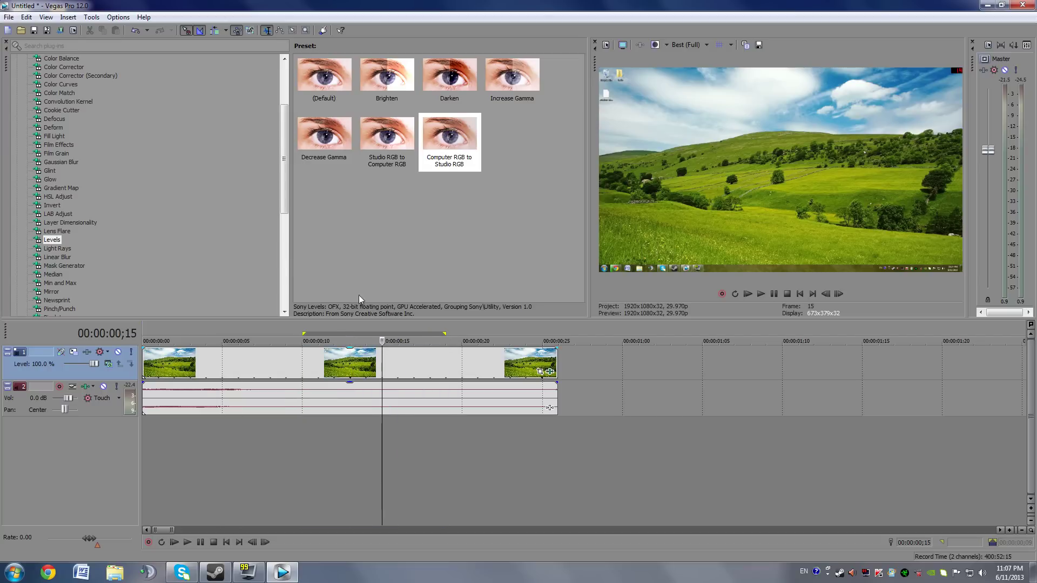
{"action": "left_click", "coordinate": [287, 448]}
{"action": "left_click", "coordinate": [317, 478]}
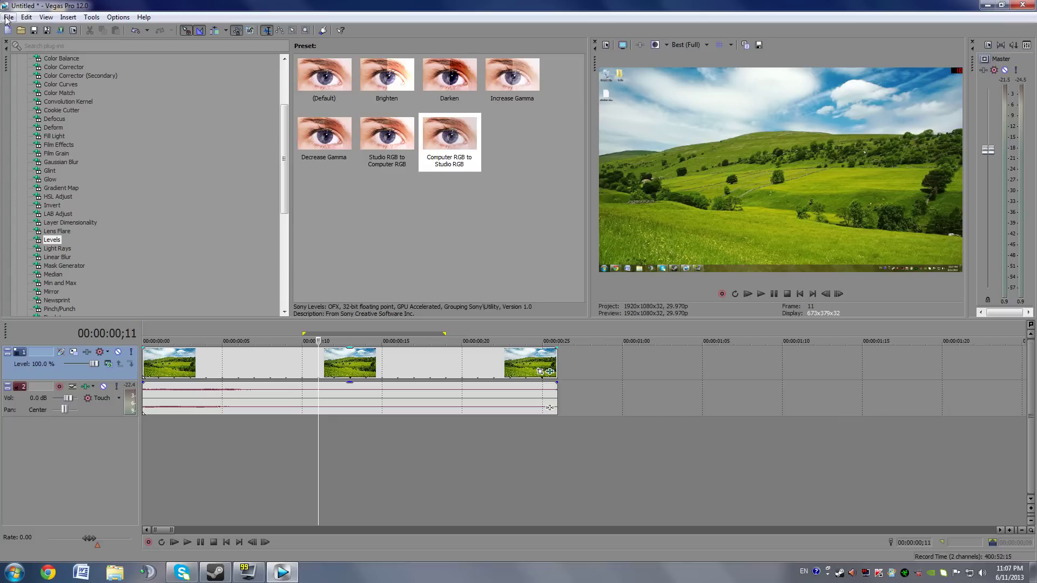
- Reopen the Render As settings and turn off Render loop region only so the whole project is rendered
{"action": "left_click", "coordinate": [8, 17]}
{"action": "left_click", "coordinate": [39, 93]}
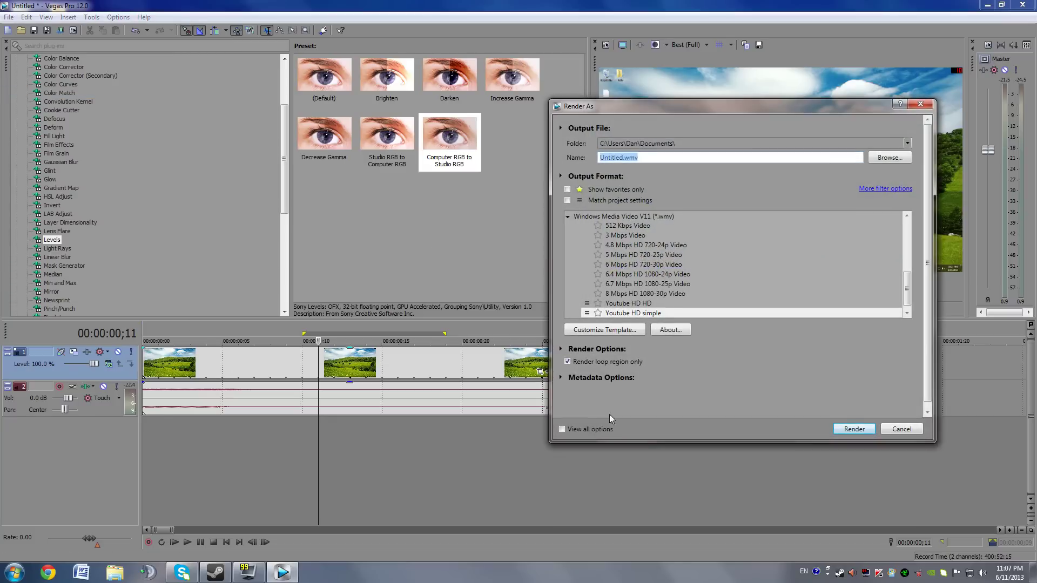
{"action": "left_click", "coordinate": [593, 366]}
{"action": "left_click", "coordinate": [590, 364]}
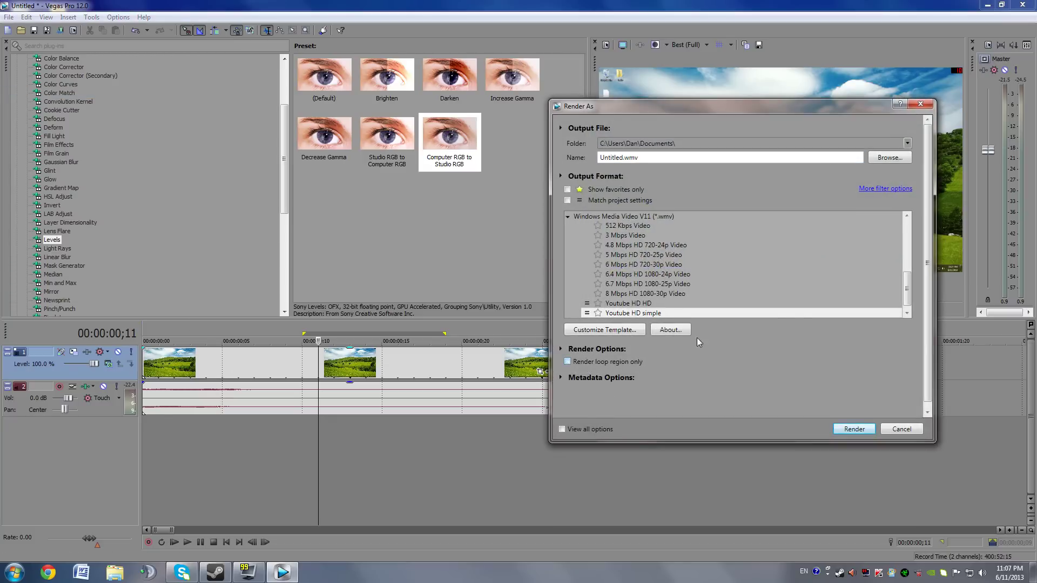
- Select the Youtube HD simple template and open its custom settings at the audio options
{"action": "left_click", "coordinate": [666, 305]}
{"action": "left_click", "coordinate": [653, 315]}
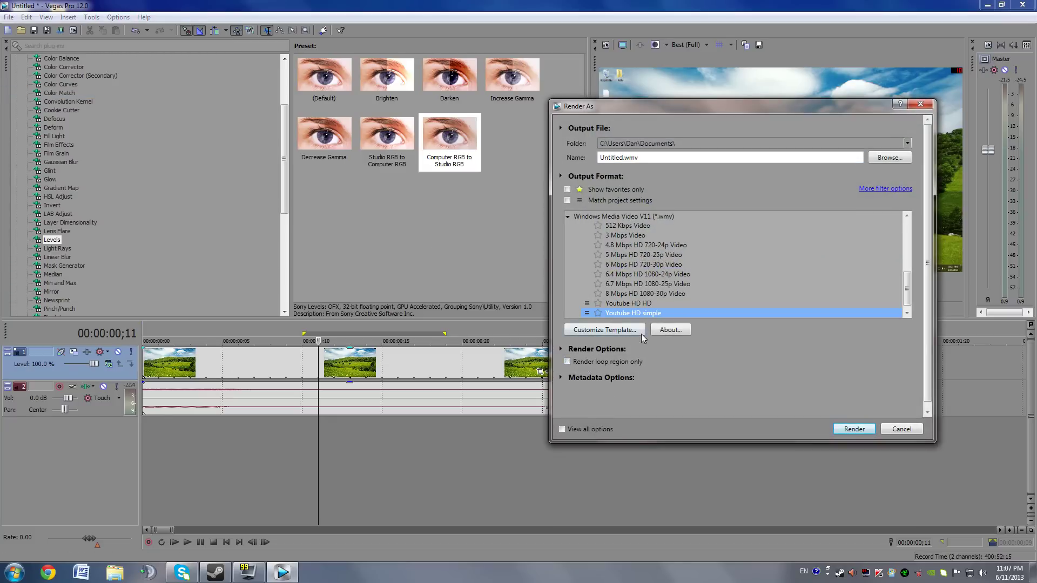
{"action": "left_click", "coordinate": [626, 330]}
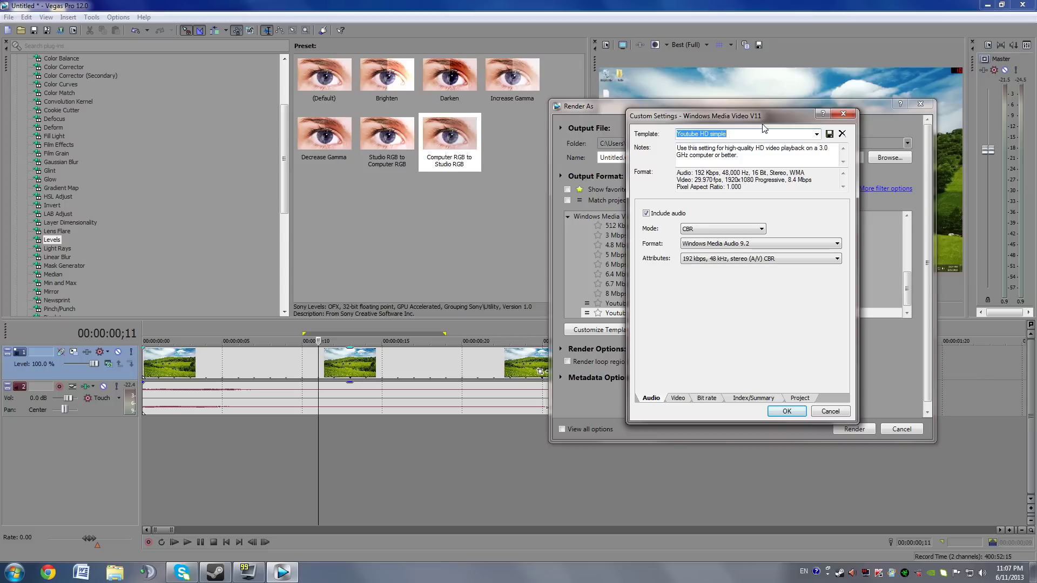
{"action": "left_click", "coordinate": [773, 180]}
{"action": "left_click", "coordinate": [739, 155]}
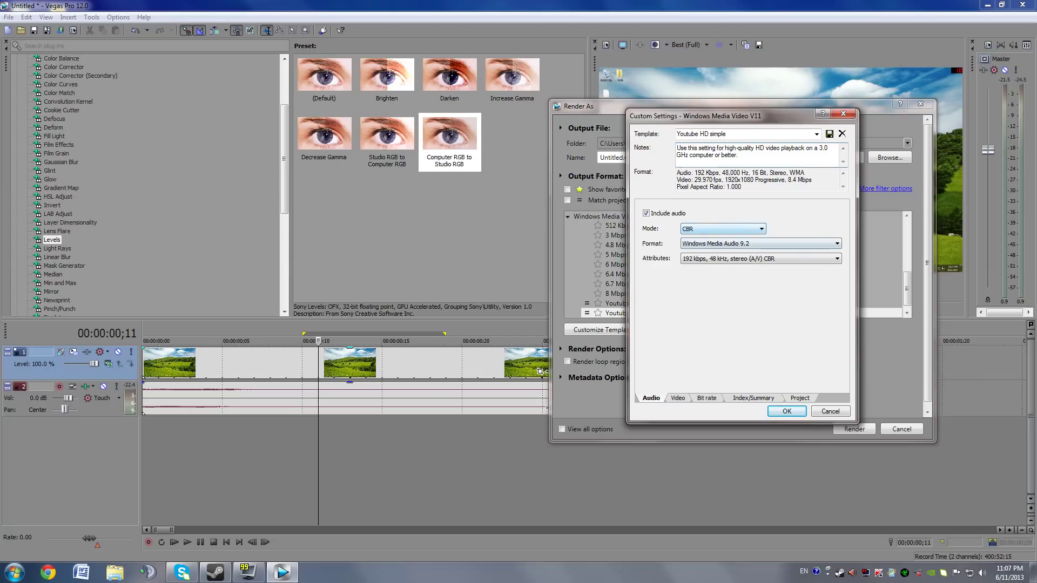
- Look through the available Windows Media Video V11 templates without changing the Youtube HD simple selection
{"action": "left_click", "coordinate": [817, 133]}
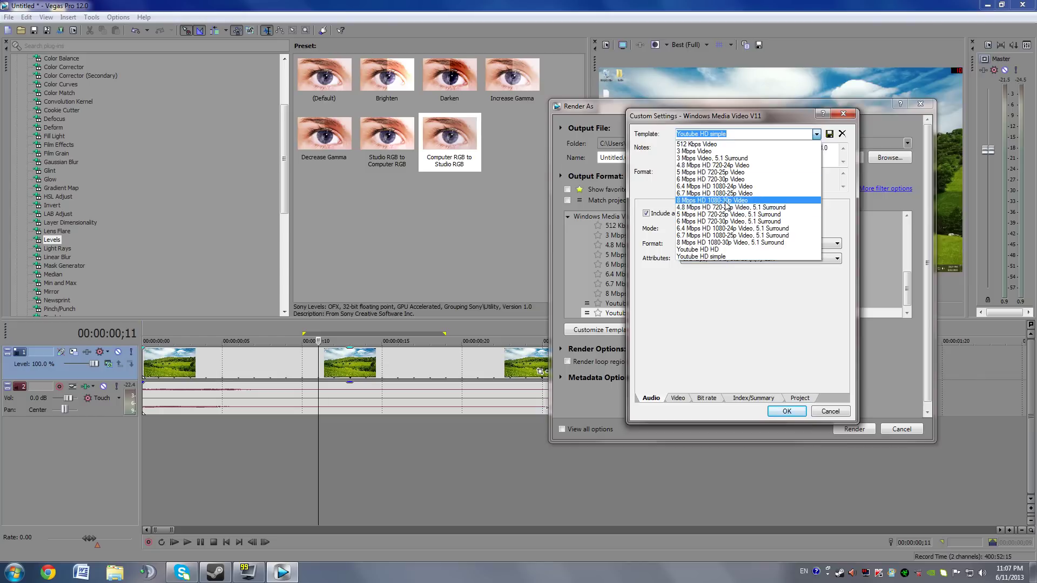
{"action": "left_click", "coordinate": [670, 162]}
{"action": "left_click_drag", "start_coordinate": [729, 134], "coordinate": [644, 137]}
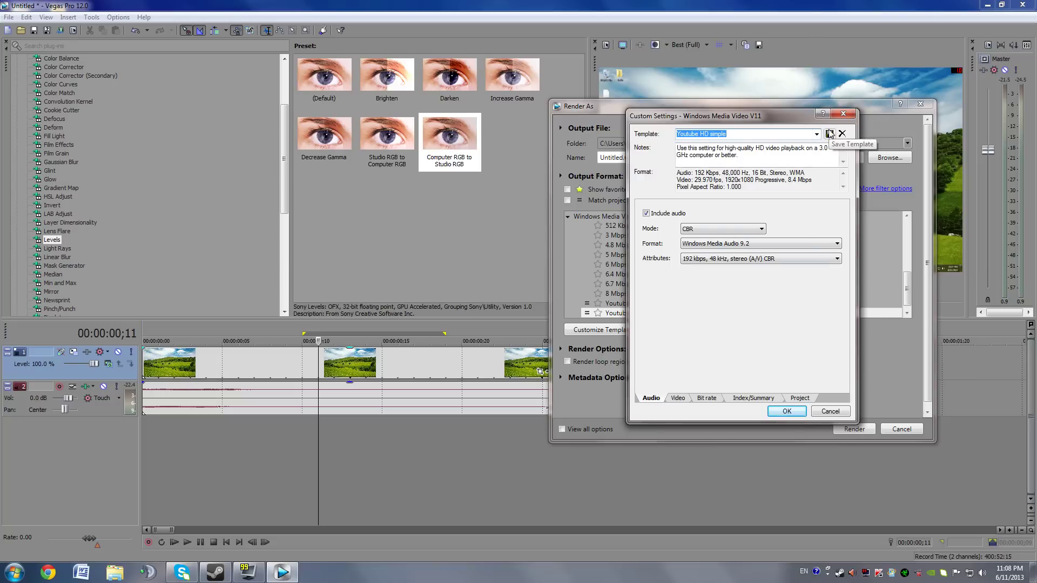
{"action": "left_click", "coordinate": [817, 136]}
{"action": "left_click", "coordinate": [817, 136]}
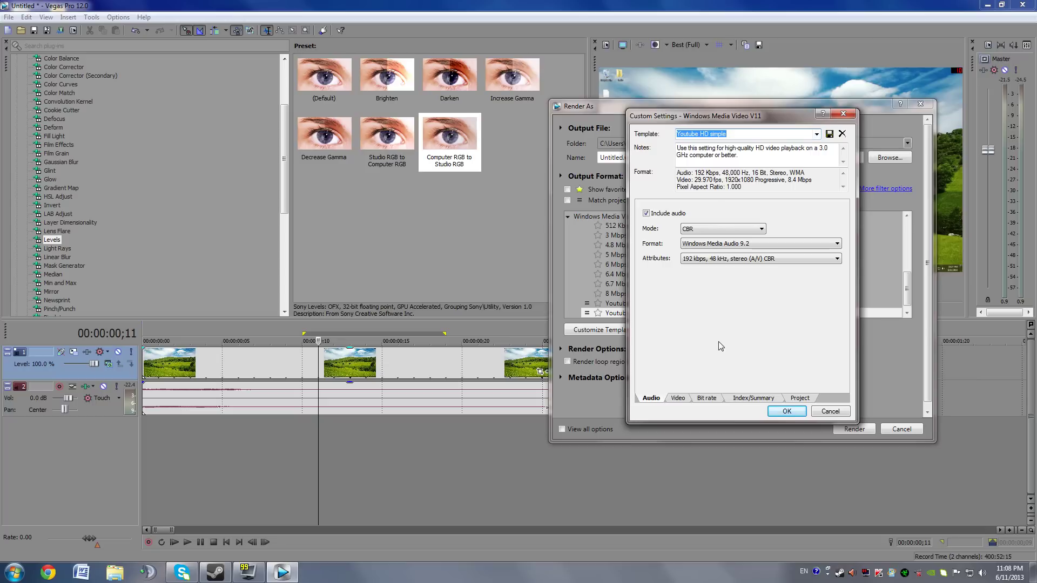
- Examine the template's audio options: audio inclusion, mode, format and attributes
{"action": "left_click", "coordinate": [652, 398]}
{"action": "left_click", "coordinate": [659, 216]}
{"action": "left_click", "coordinate": [659, 216]}
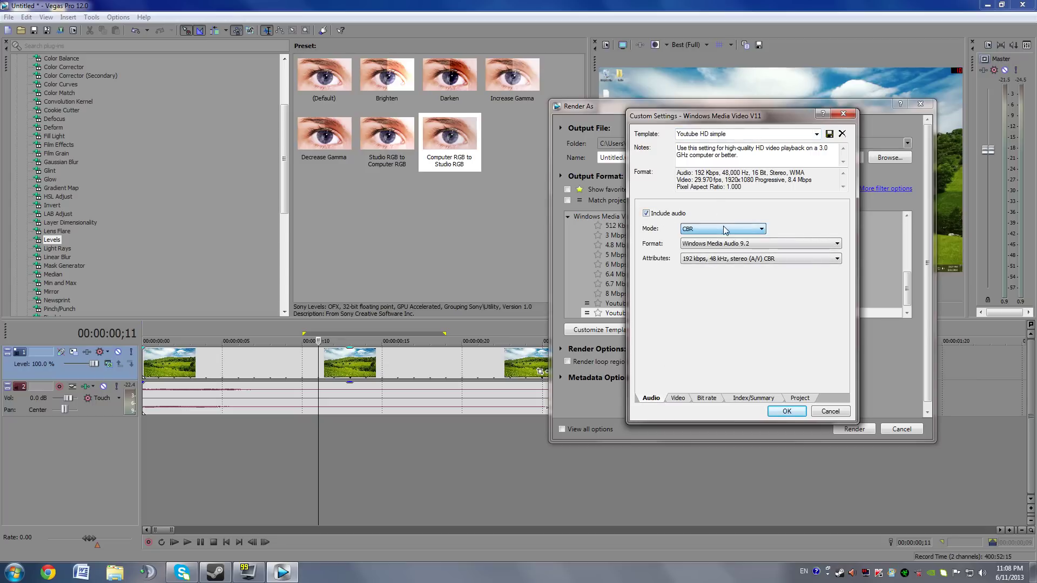
{"action": "left_click", "coordinate": [789, 244]}
{"action": "left_click", "coordinate": [792, 246]}
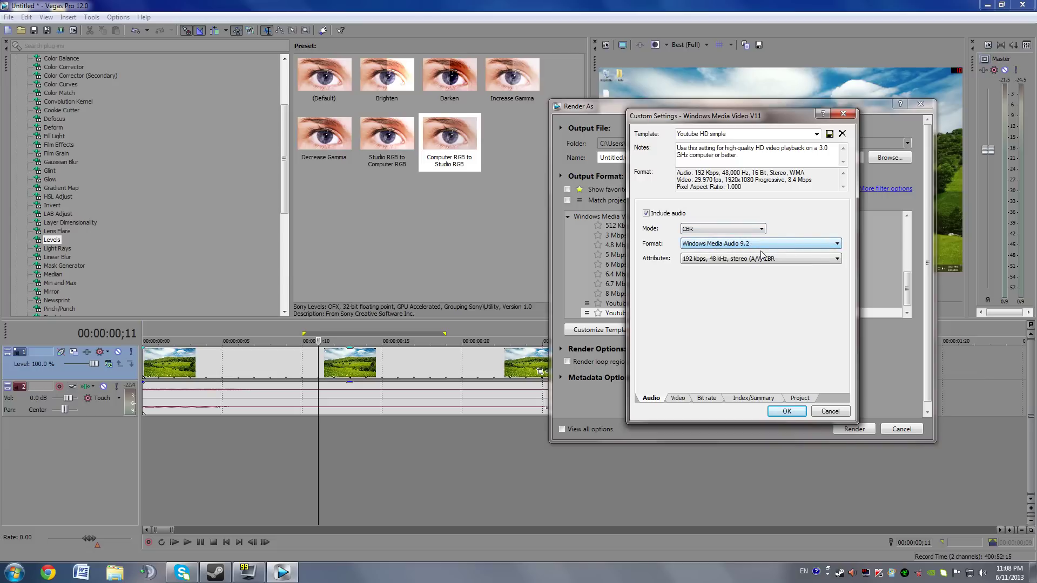
{"action": "left_click", "coordinate": [717, 260]}
{"action": "left_click", "coordinate": [717, 259]}
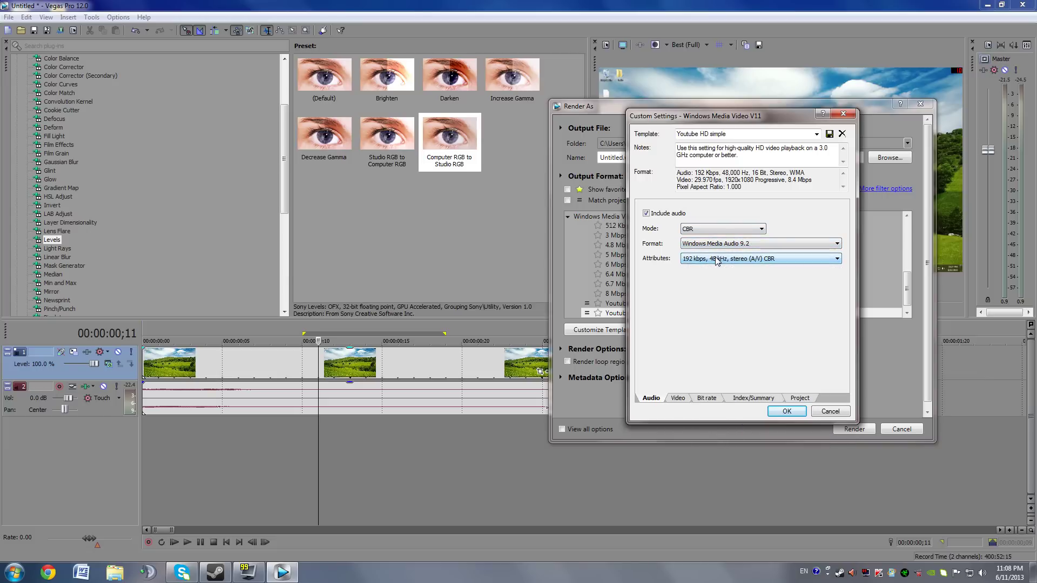
- Examine the template's video options, including mode, image size, height, seconds per keyframe and video smoothness
{"action": "left_click", "coordinate": [679, 400]}
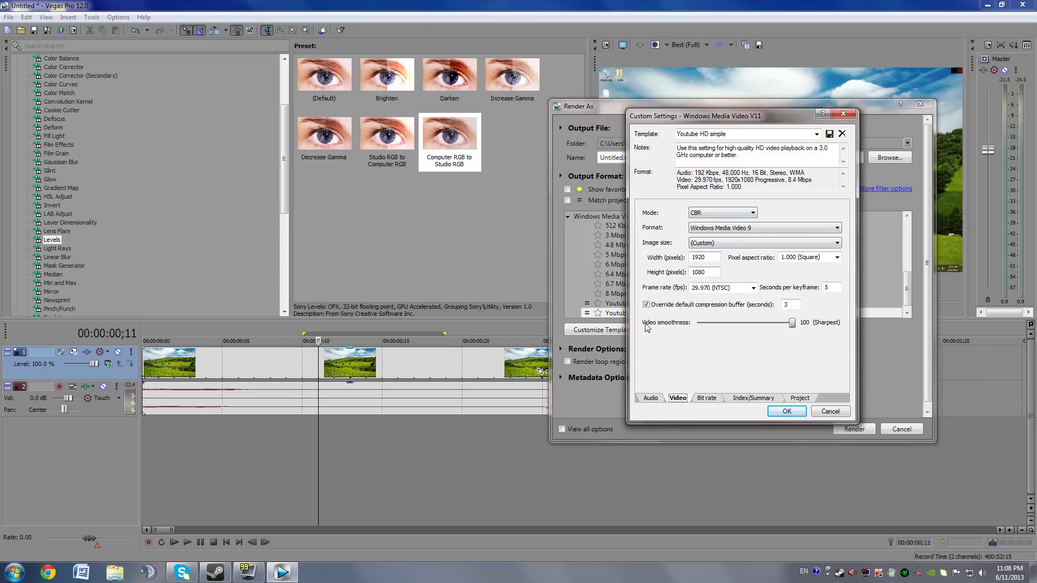
{"action": "left_click", "coordinate": [704, 212]}
{"action": "left_click", "coordinate": [718, 213]}
{"action": "left_click", "coordinate": [734, 244]}
{"action": "left_click", "coordinate": [734, 244]}
{"action": "double_click", "coordinate": [702, 271]}
{"action": "double_click", "coordinate": [827, 287]}
{"action": "left_click_drag", "start_coordinate": [793, 326], "coordinate": [836, 327]}
- Check the template's Internet/LAN target bit rate and its index and summary fields
{"action": "left_click", "coordinate": [704, 398]}
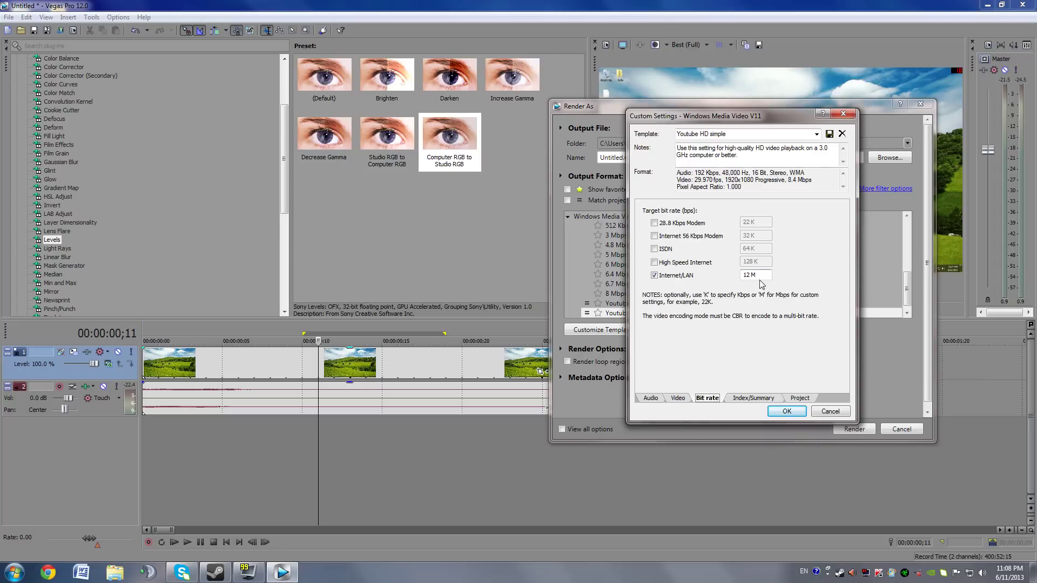
{"action": "left_click", "coordinate": [652, 278]}
{"action": "left_click", "coordinate": [756, 275]}
{"action": "left_click", "coordinate": [746, 400]}
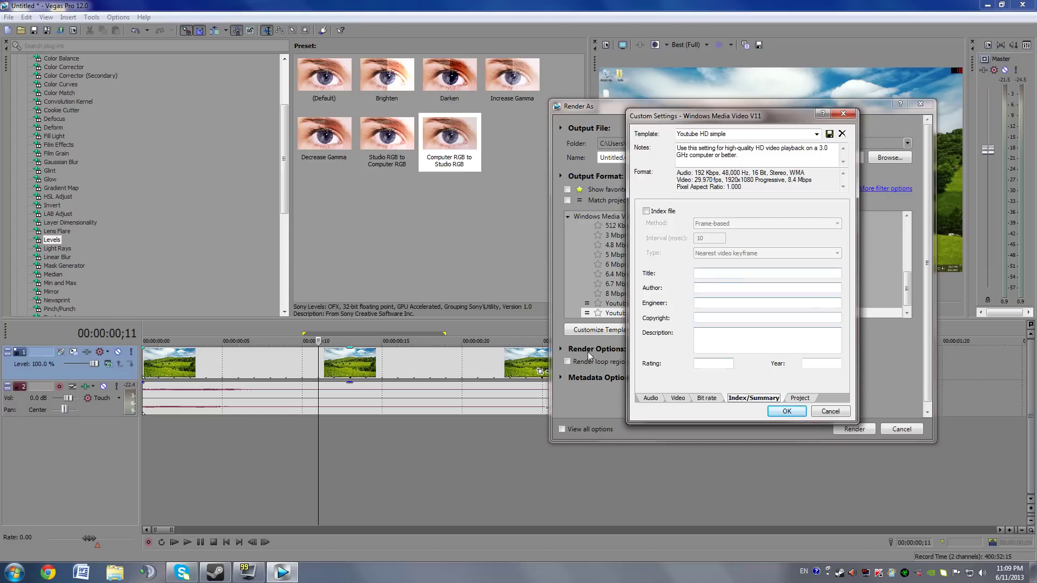
- Keep video rendering quality at Use Project Settings and accept the custom settings of the Youtube HD simple template
{"action": "left_click", "coordinate": [793, 400]}
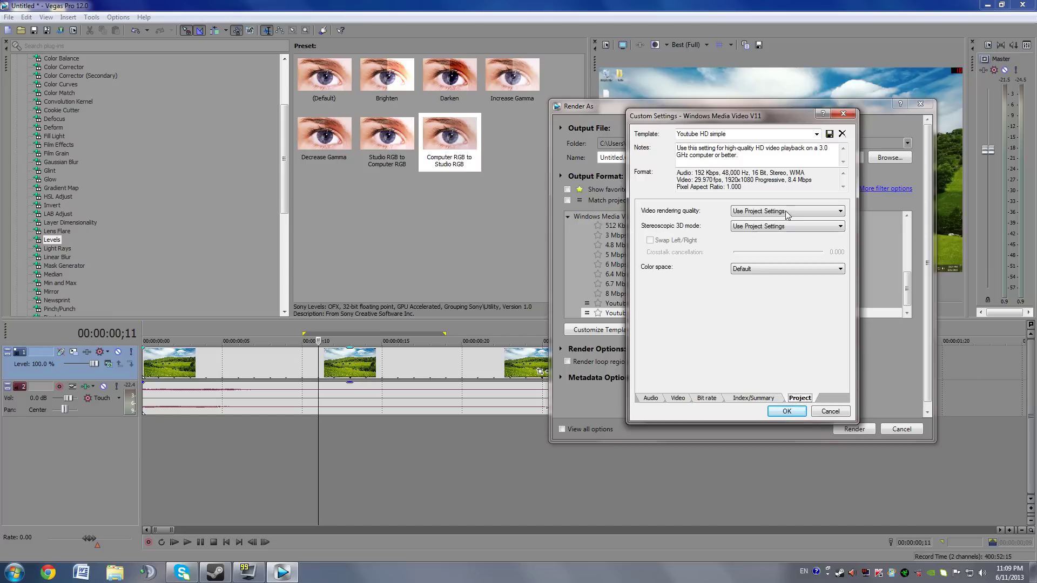
{"action": "left_click", "coordinate": [760, 210]}
{"action": "left_click", "coordinate": [760, 210]}
{"action": "left_click", "coordinate": [767, 210]}
{"action": "left_click", "coordinate": [767, 210]}
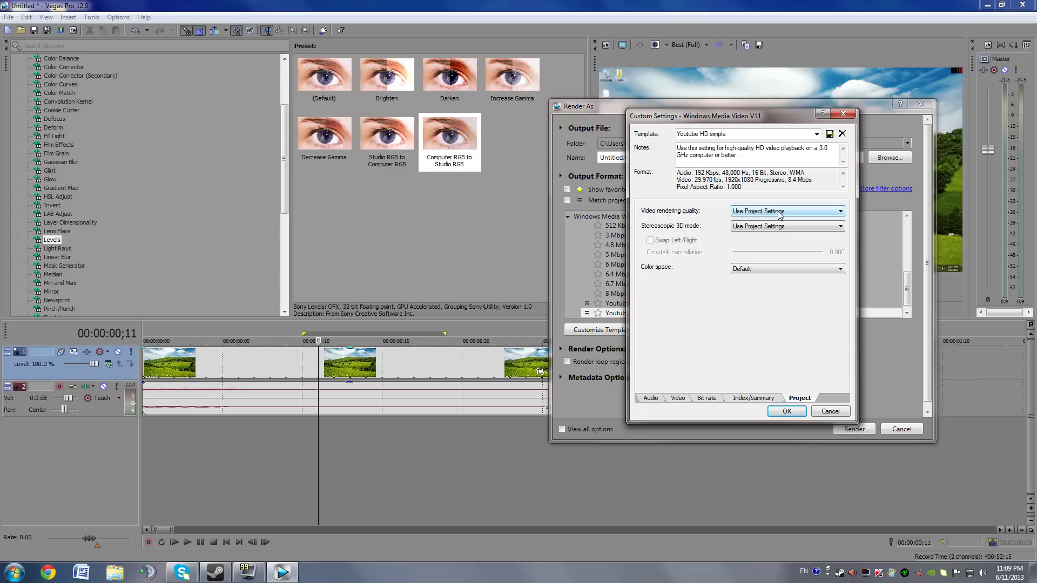
{"action": "left_click", "coordinate": [758, 226]}
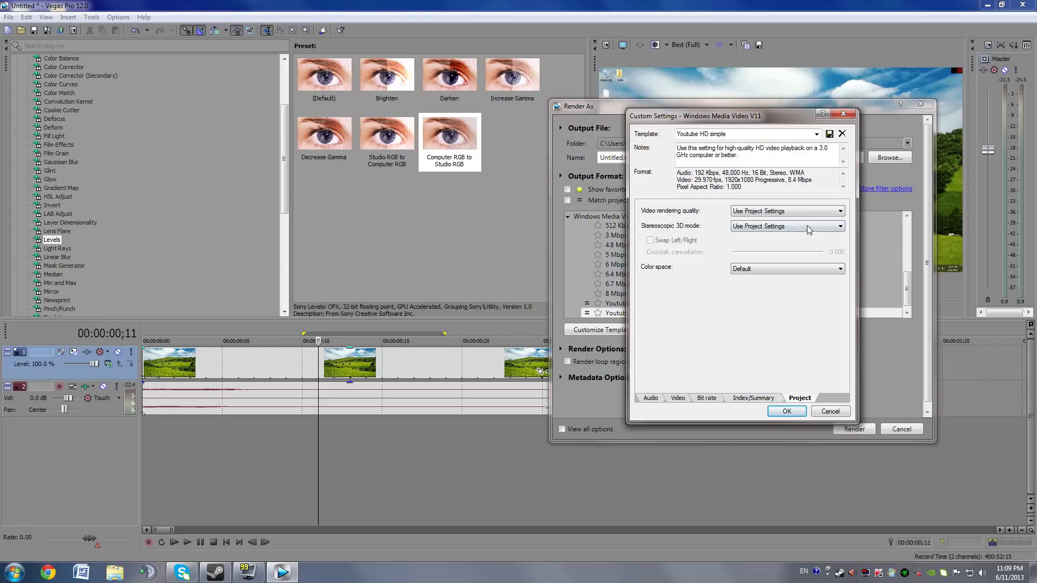
{"action": "left_click", "coordinate": [784, 211]}
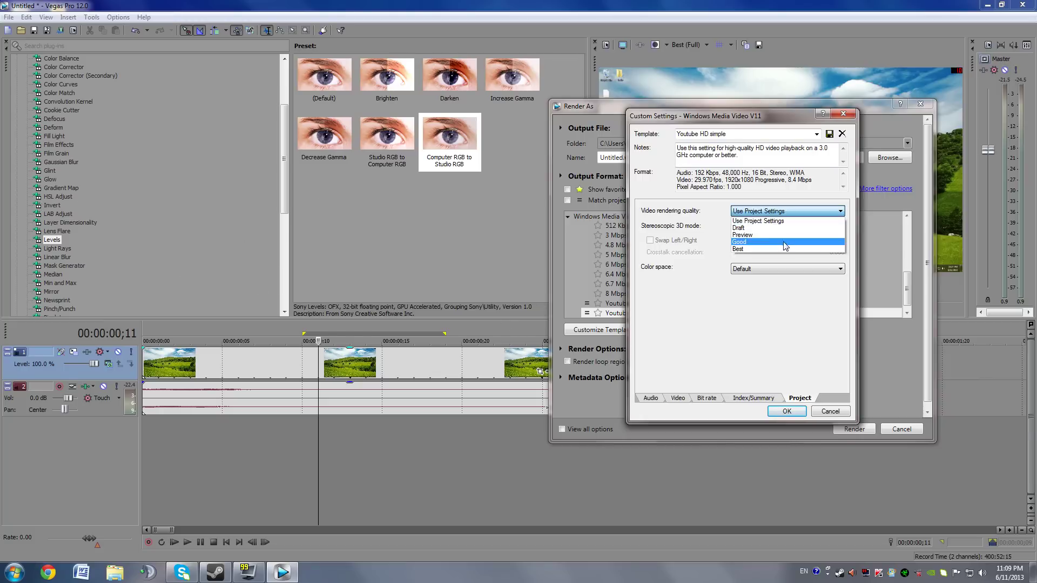
{"action": "left_click", "coordinate": [756, 221]}
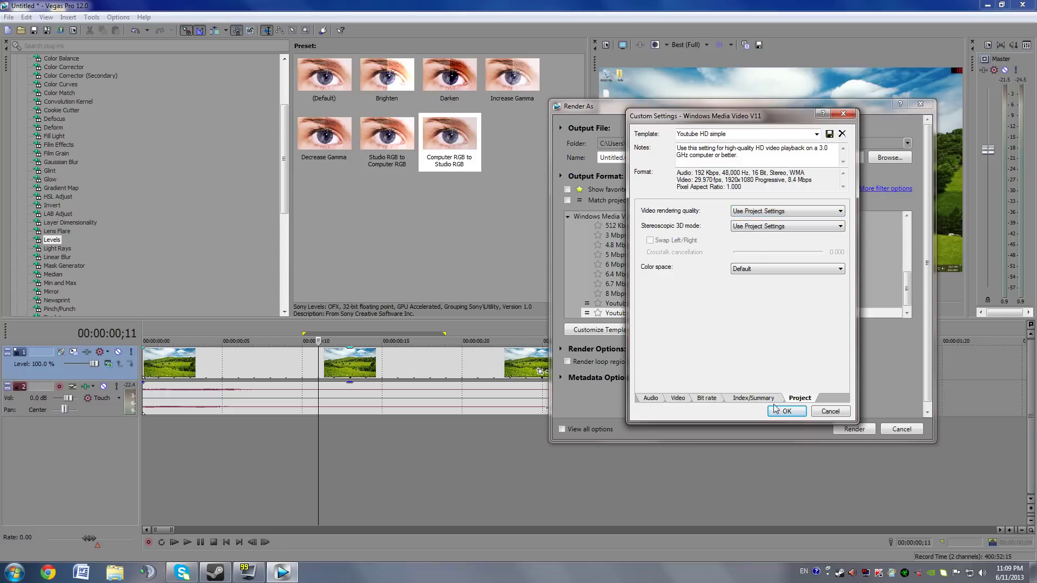
{"action": "left_click", "coordinate": [678, 398]}
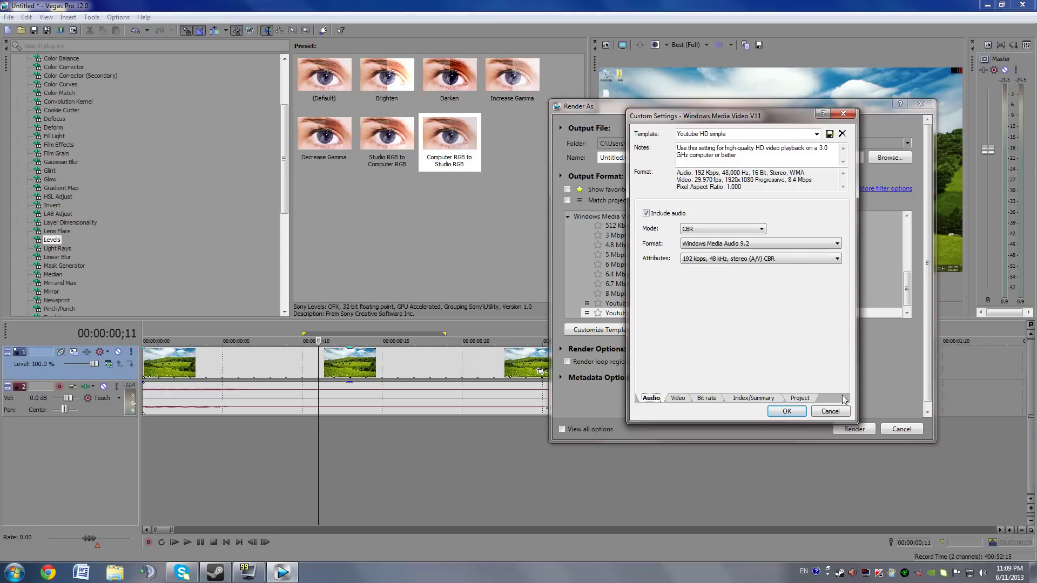
{"action": "left_click", "coordinate": [787, 412]}
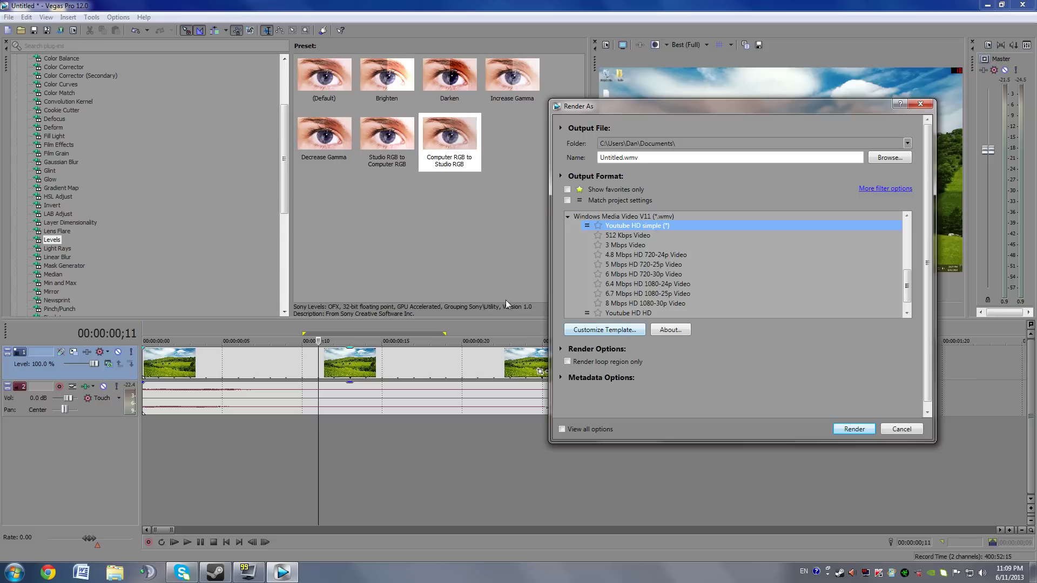
- Look through the render output formats, including Sony AVC/MVC and the Windows Media Video V11 templates
{"action": "left_click_drag", "start_coordinate": [908, 286], "coordinate": [909, 286]}
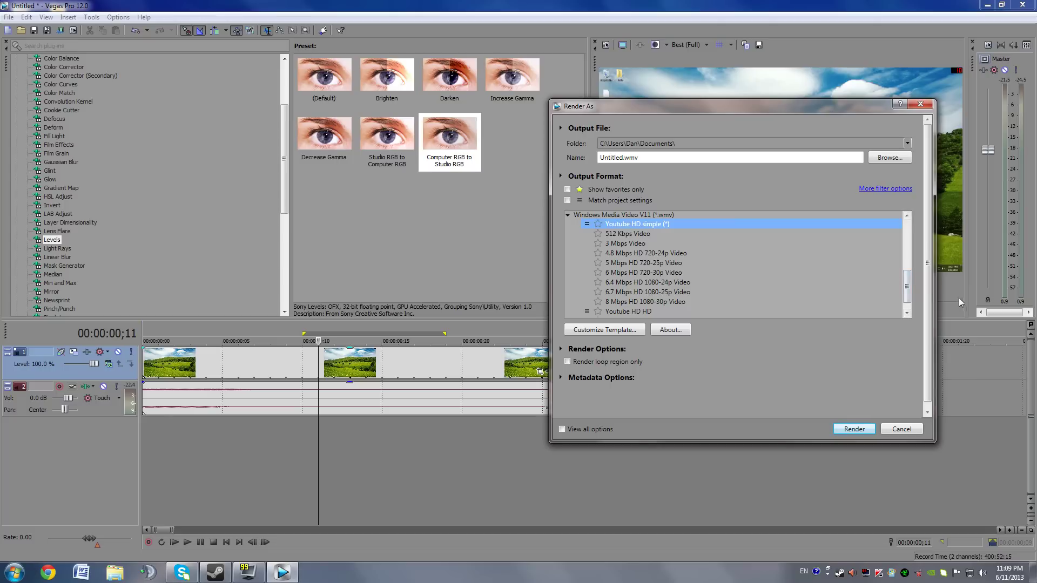
{"action": "left_click_drag", "start_coordinate": [905, 276], "coordinate": [882, 279]}
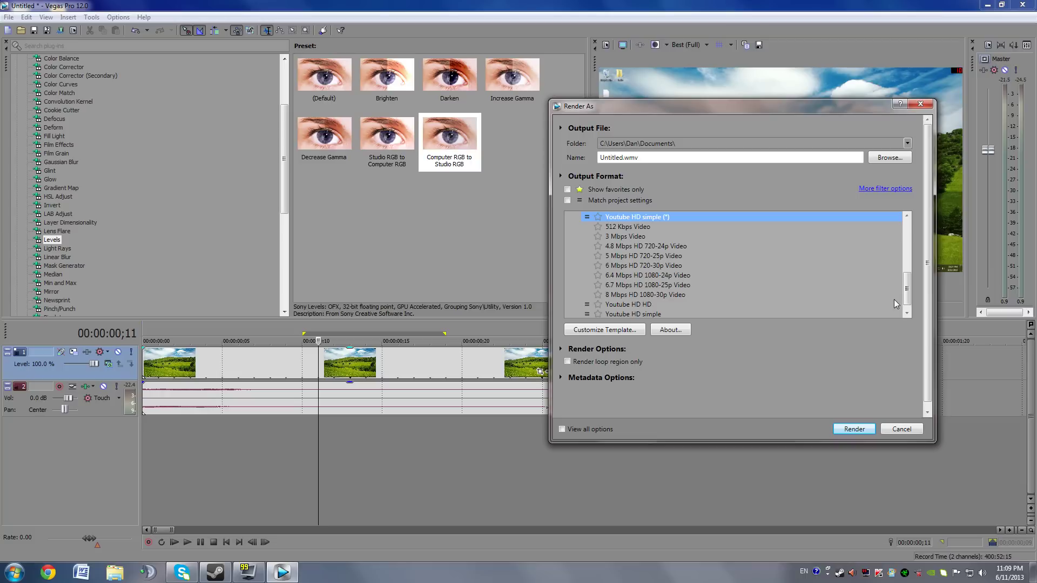
{"action": "left_click_drag", "start_coordinate": [910, 289], "coordinate": [910, 252]}
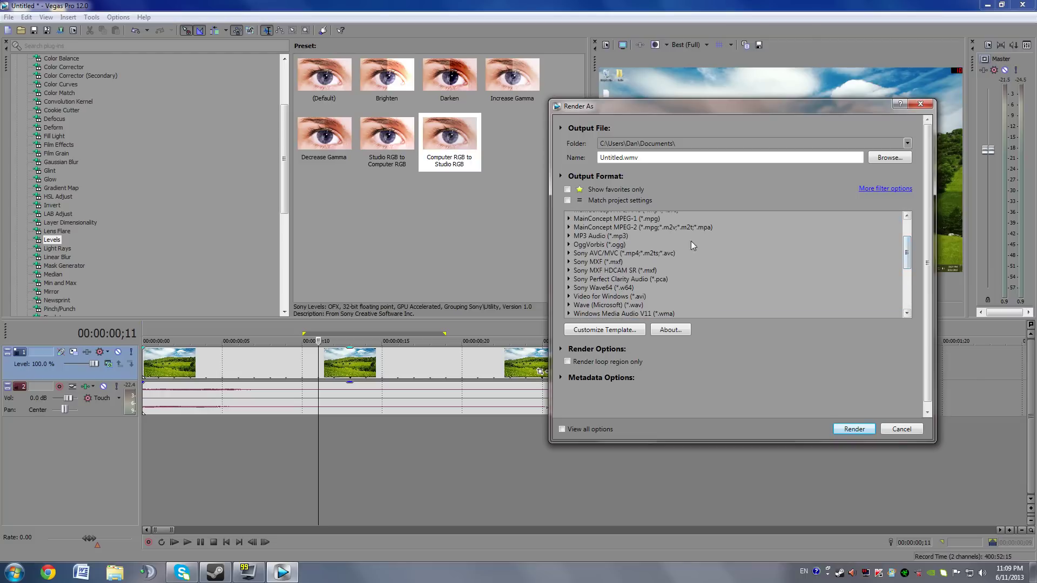
{"action": "left_click", "coordinate": [637, 254]}
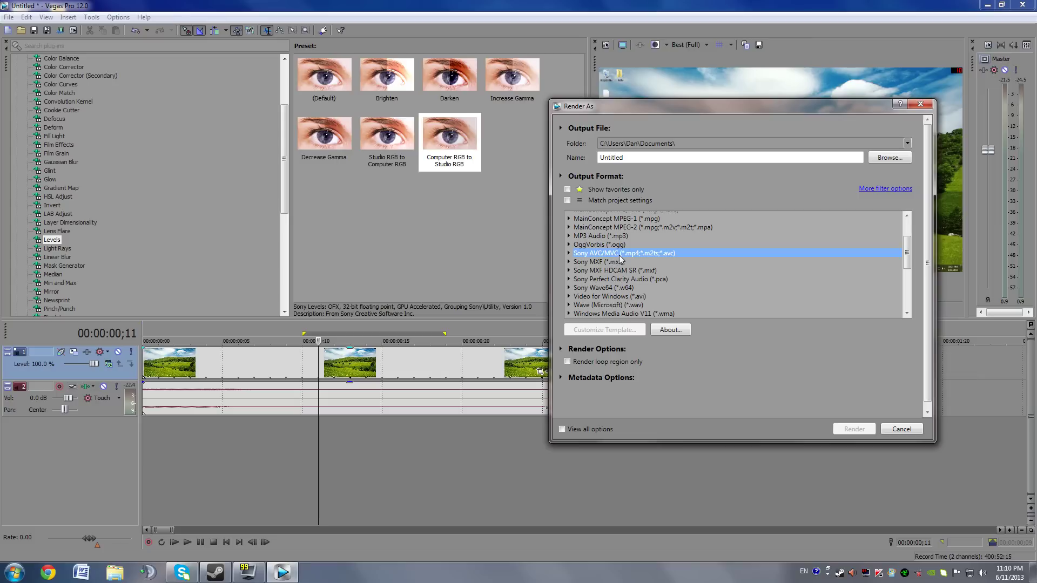
{"action": "left_click_drag", "start_coordinate": [903, 261], "coordinate": [896, 305]}
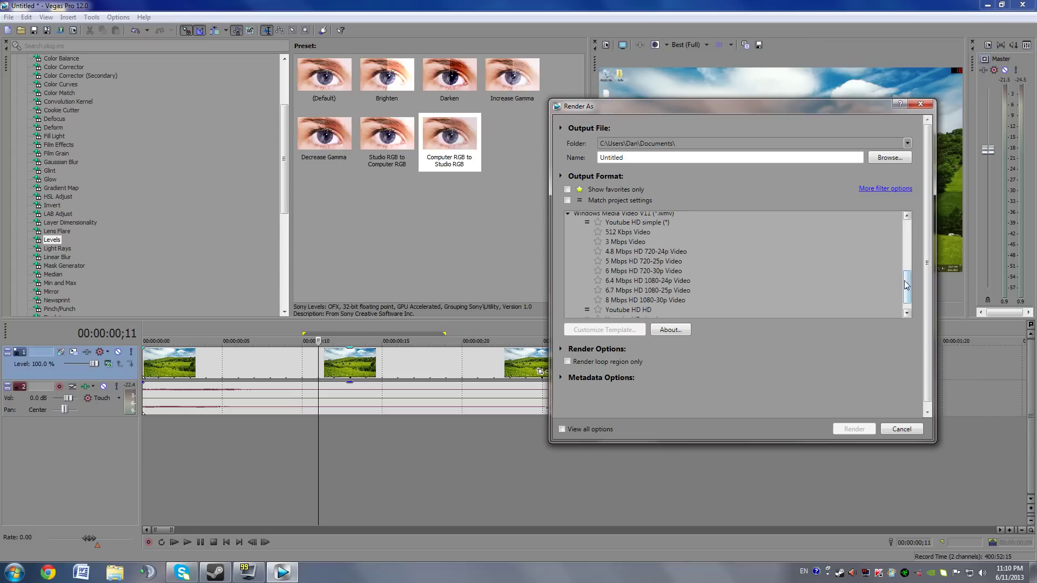
{"action": "scroll", "coordinate": [837, 257], "scroll_direction": "up", "scroll_amount": 1}
{"action": "scroll", "coordinate": [914, 277], "scroll_direction": "up", "scroll_amount": 3}
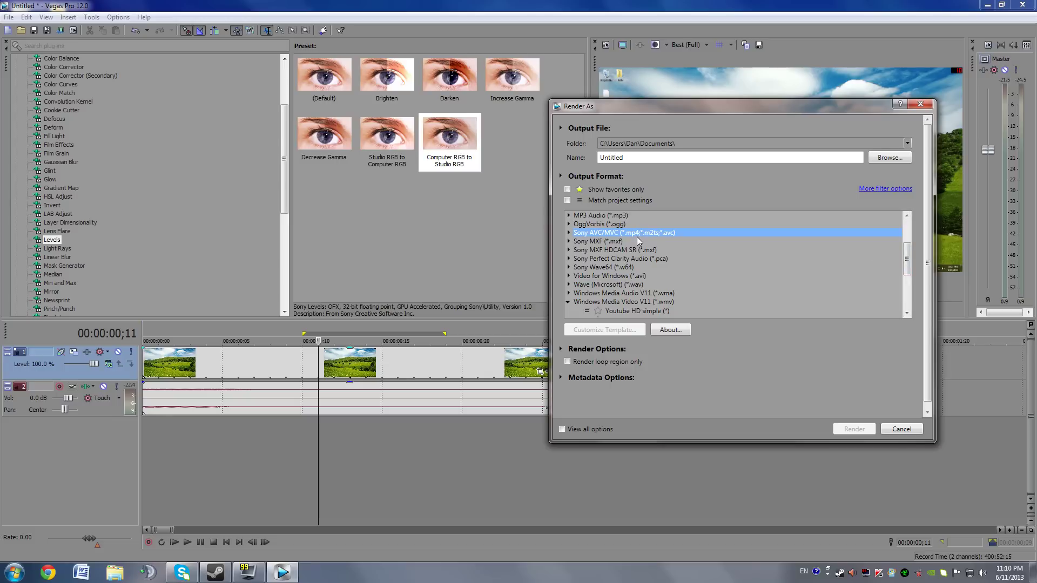
{"action": "scroll", "coordinate": [913, 268], "scroll_direction": "down", "scroll_amount": 4}
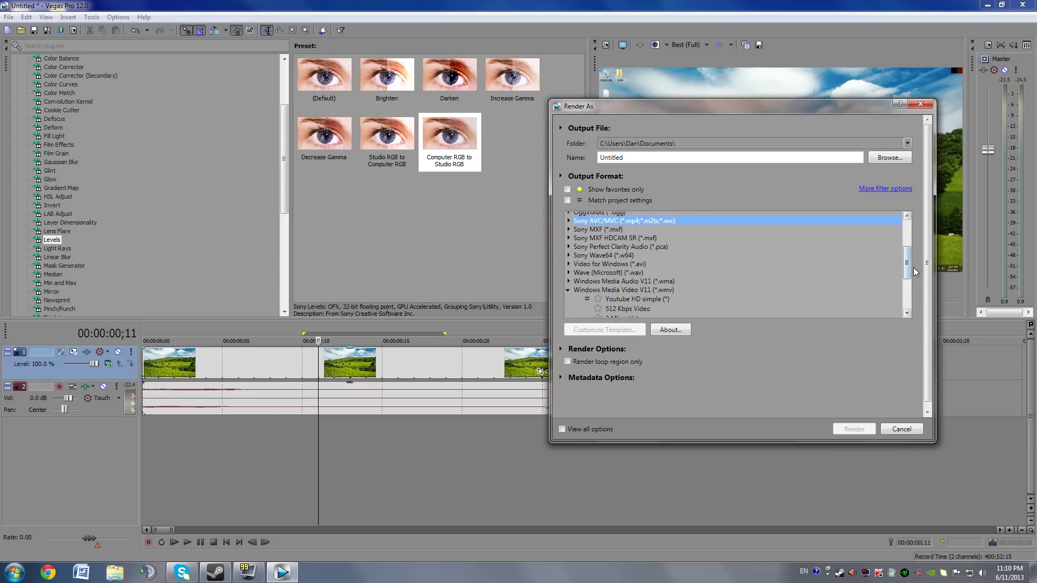
{"action": "scroll", "coordinate": [889, 293], "scroll_direction": "down", "scroll_amount": 1}
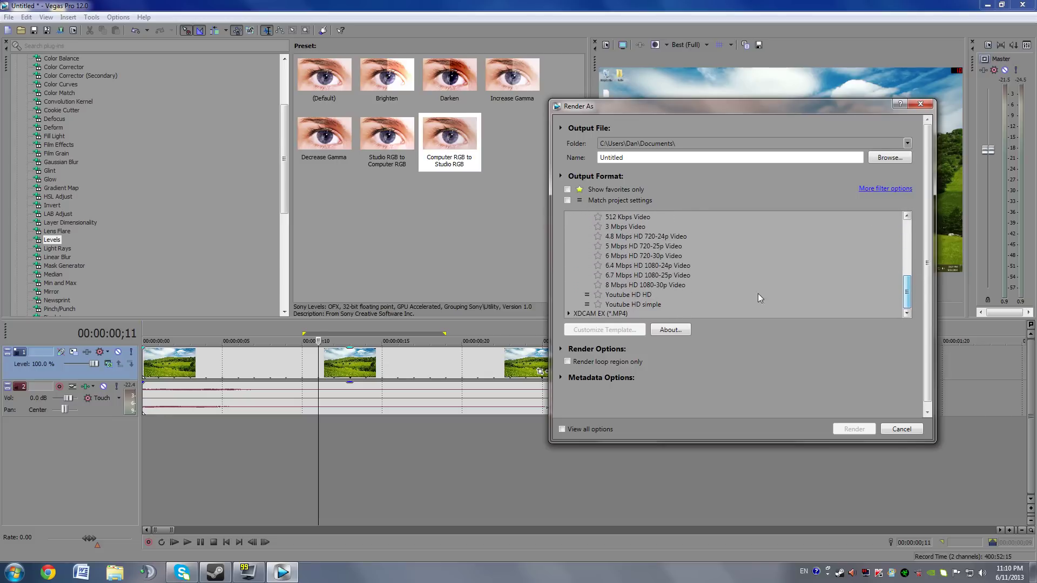
- Select the Youtube HD HD template, open its custom settings and check the available audio attributes
{"action": "left_click", "coordinate": [645, 295]}
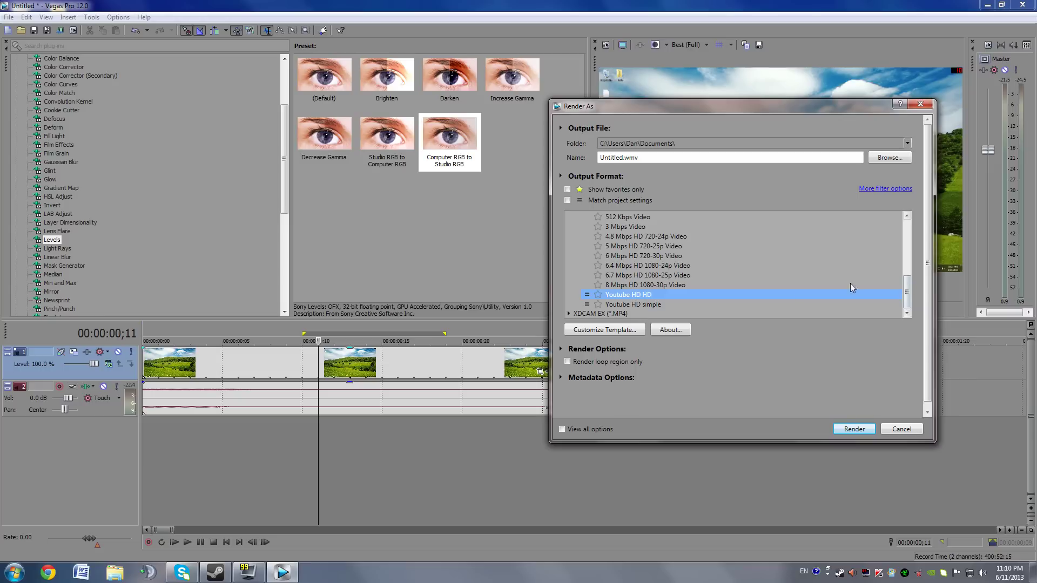
{"action": "left_click", "coordinate": [614, 329]}
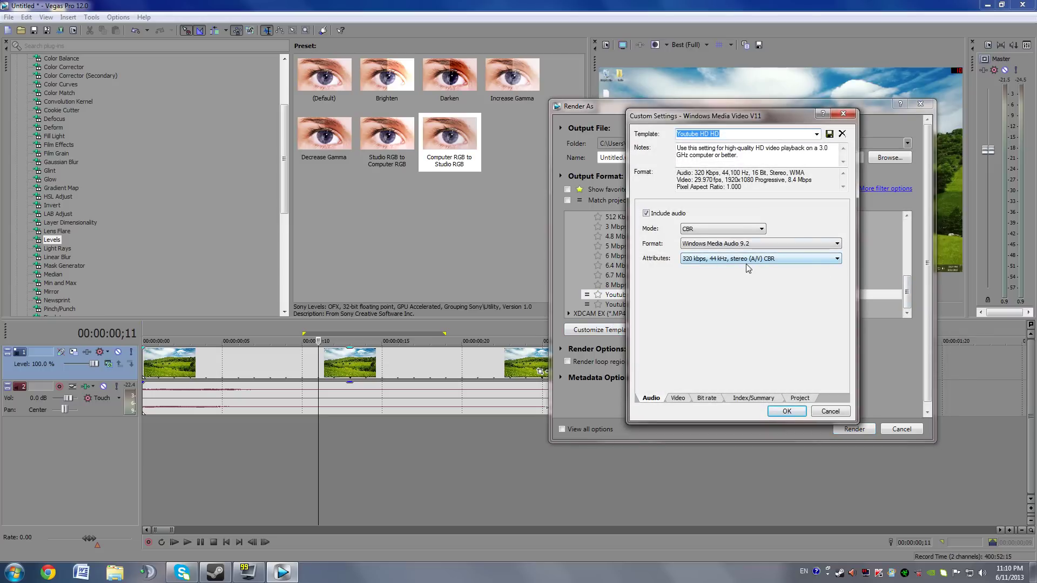
{"action": "left_click", "coordinate": [723, 260]}
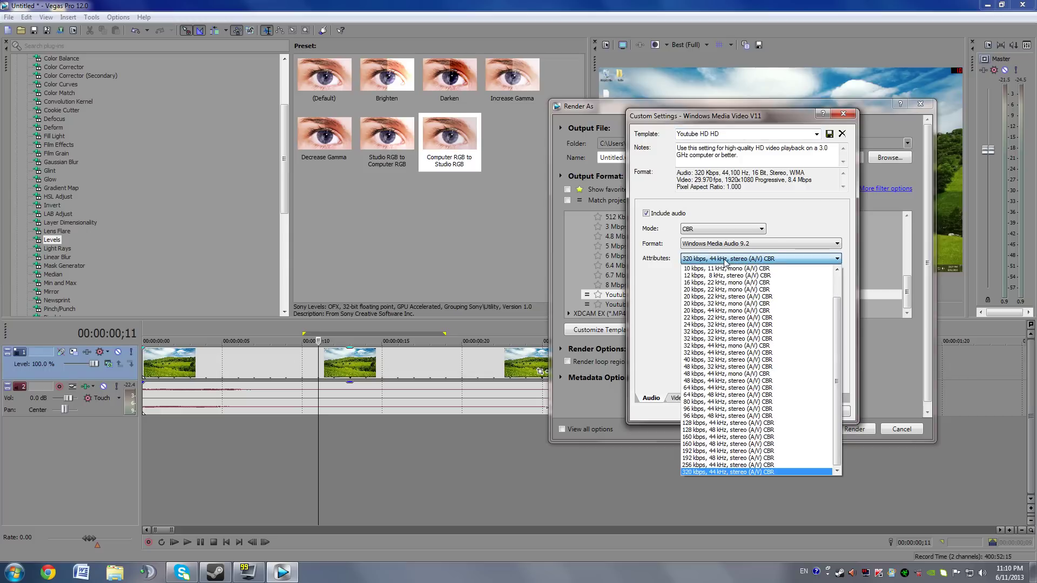
{"action": "left_click", "coordinate": [725, 261]}
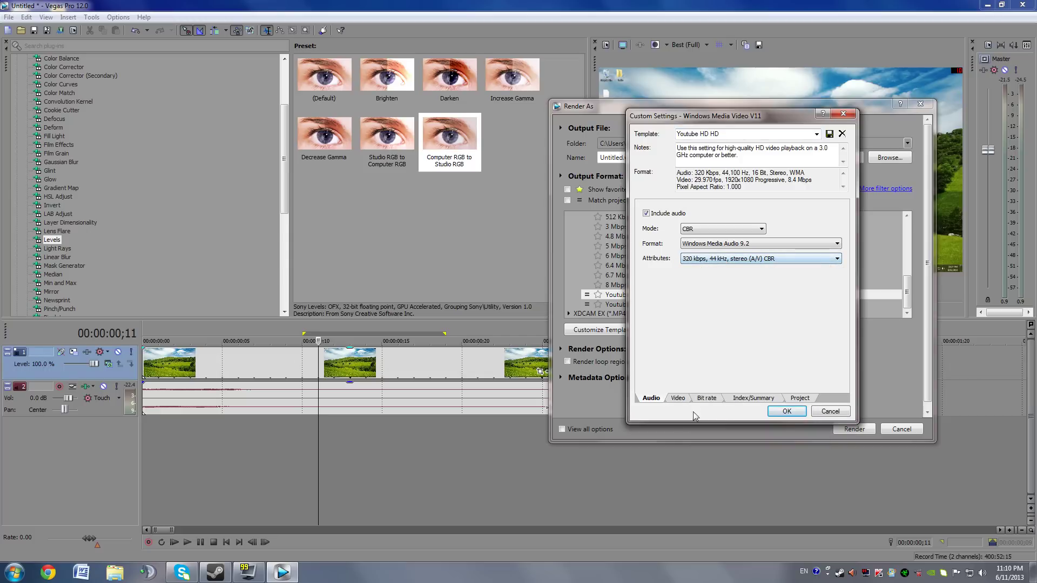
{"action": "left_click", "coordinate": [728, 260]}
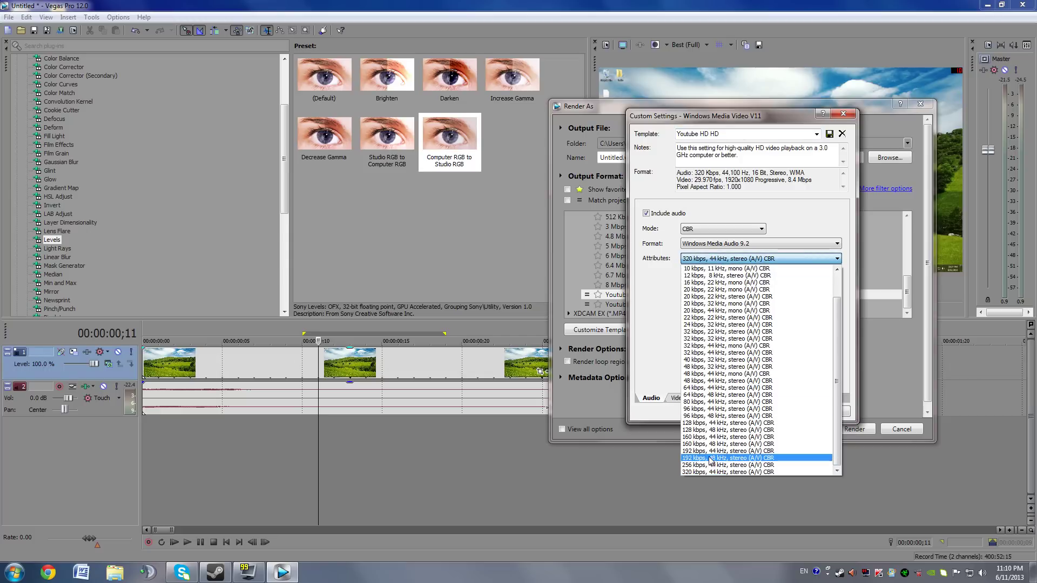
{"action": "left_click", "coordinate": [702, 402]}
- Review the Youtube HD HD template's video, bit rate, index/summary and project settings, and close them without changes
{"action": "left_click", "coordinate": [678, 398]}
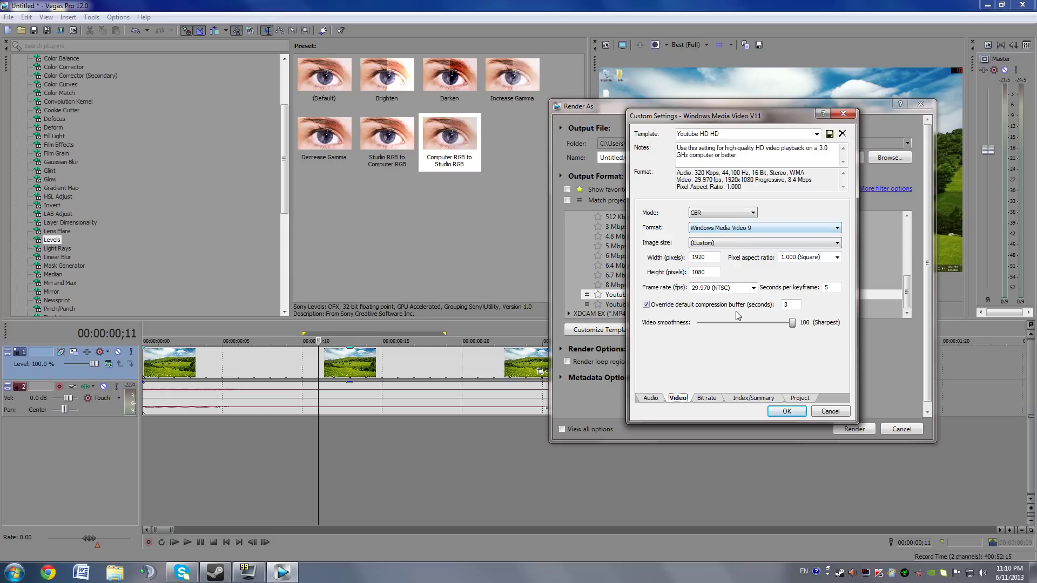
{"action": "left_click", "coordinate": [705, 399]}
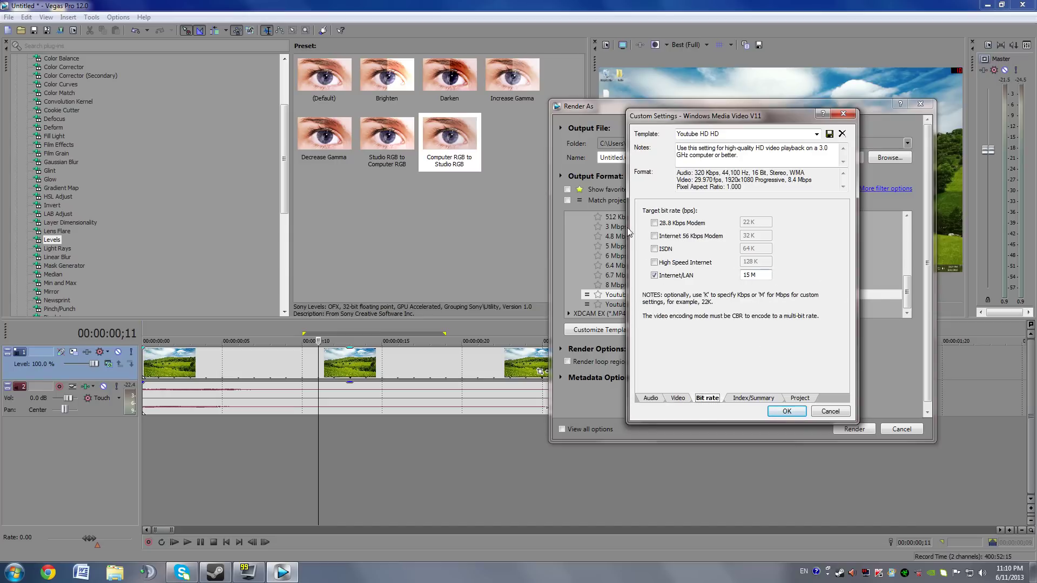
{"action": "left_click", "coordinate": [761, 398]}
{"action": "left_click", "coordinate": [805, 398]}
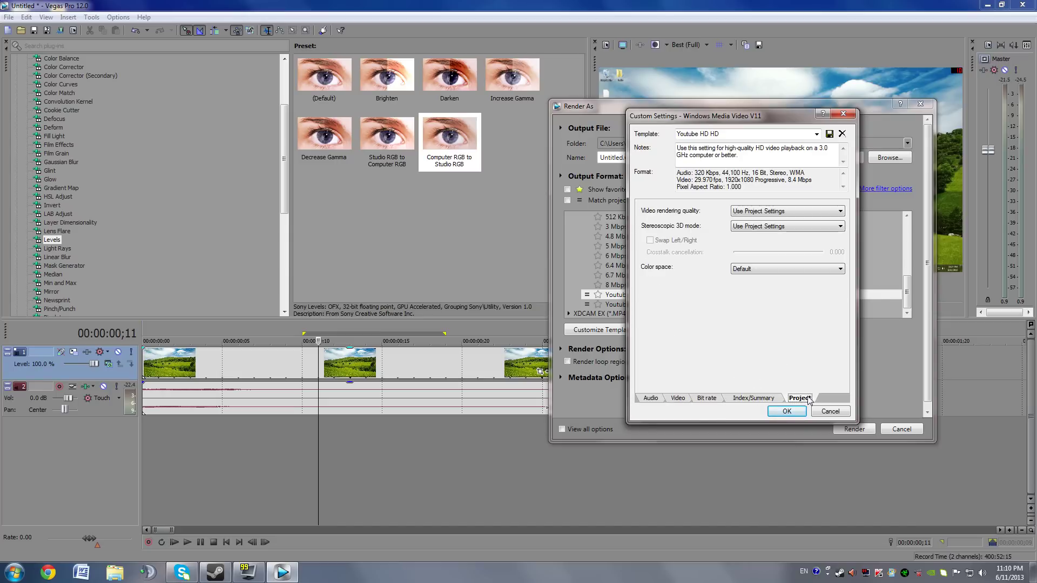
{"action": "left_click", "coordinate": [830, 412]}
- Expand the Sony AVC/MVC output format to list its render templates
{"action": "scroll", "coordinate": [899, 256], "scroll_direction": "up", "scroll_amount": 6}
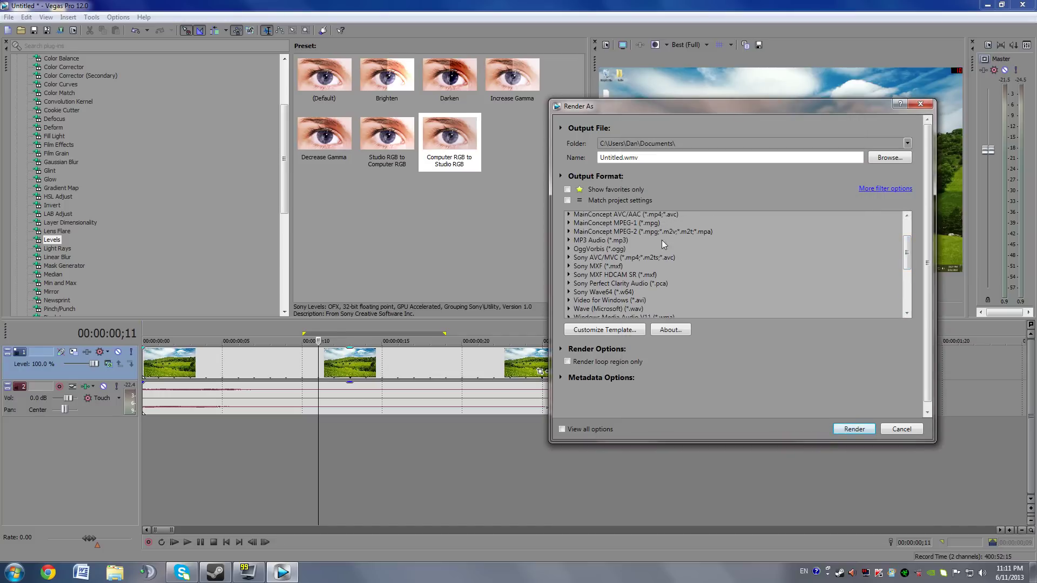
{"action": "scroll", "coordinate": [888, 248], "scroll_direction": "up", "scroll_amount": 2}
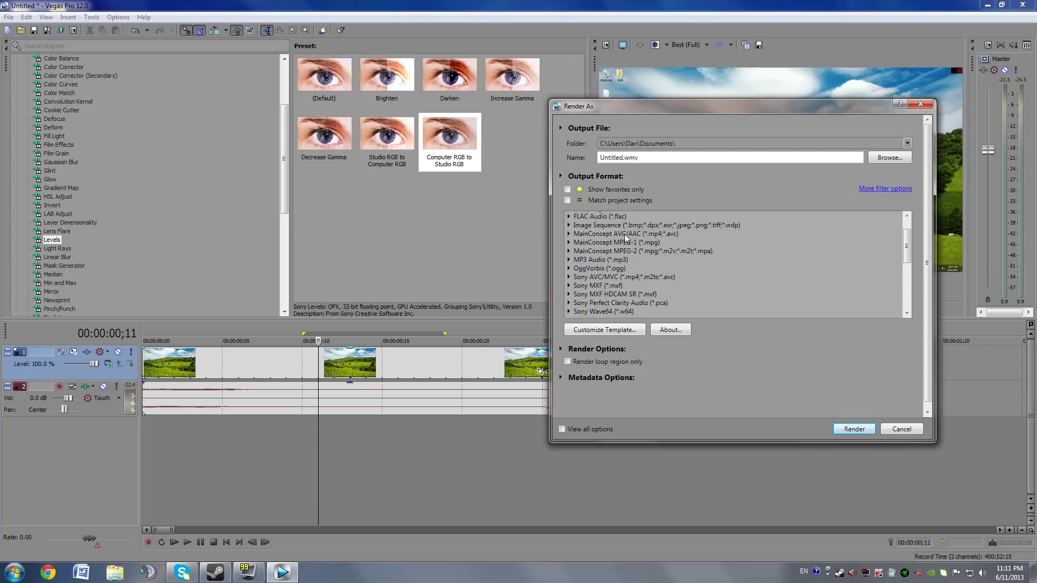
{"action": "left_click", "coordinate": [570, 278]}
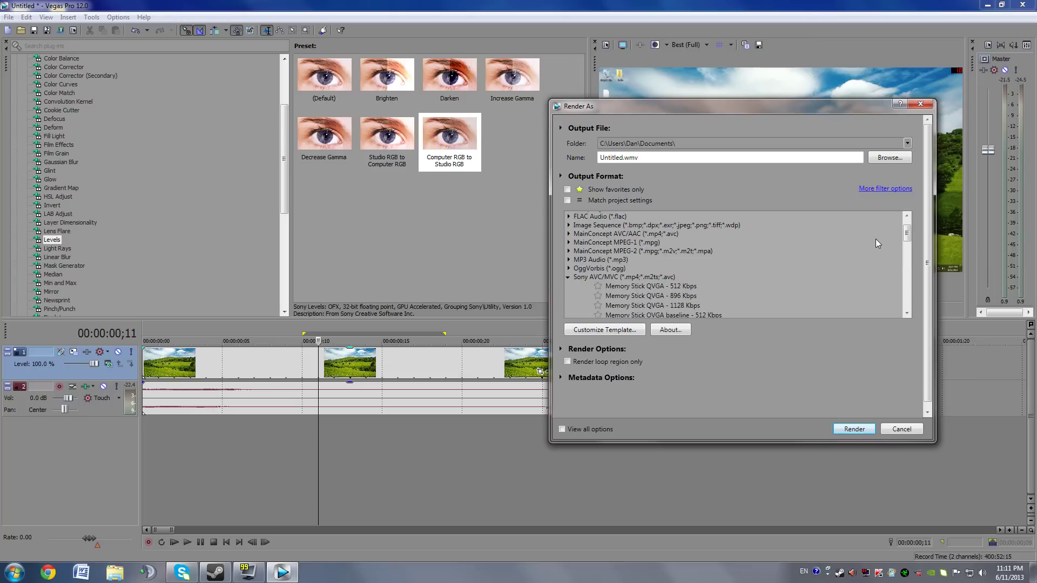
- Open the custom settings of the Blu-ray 1920x1080-50i, 16 Mbps video stream template and load the Youtube HD template there
{"action": "left_click_drag", "start_coordinate": [908, 235], "coordinate": [864, 268]}
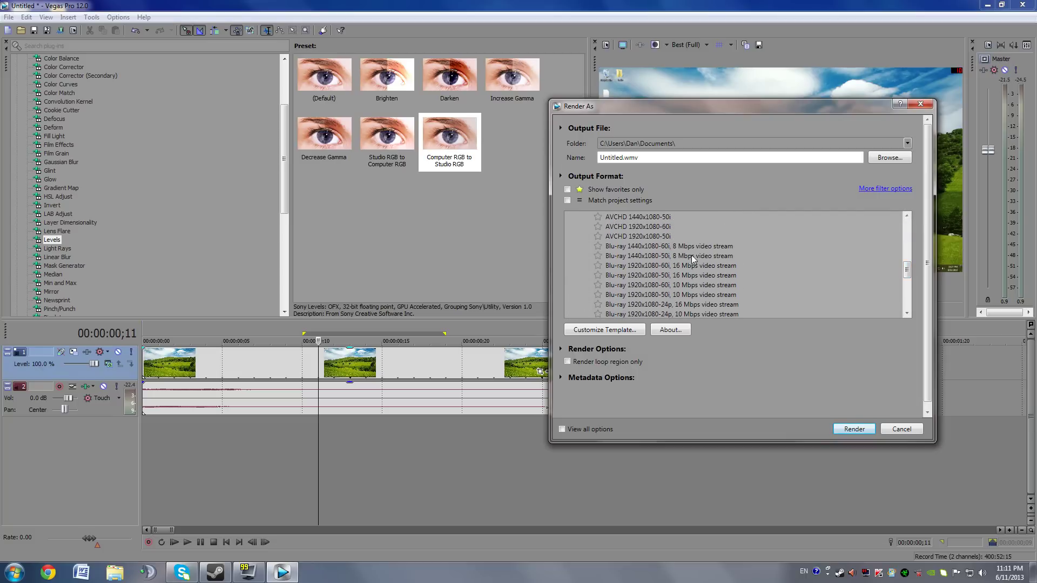
{"action": "left_click", "coordinate": [902, 274]}
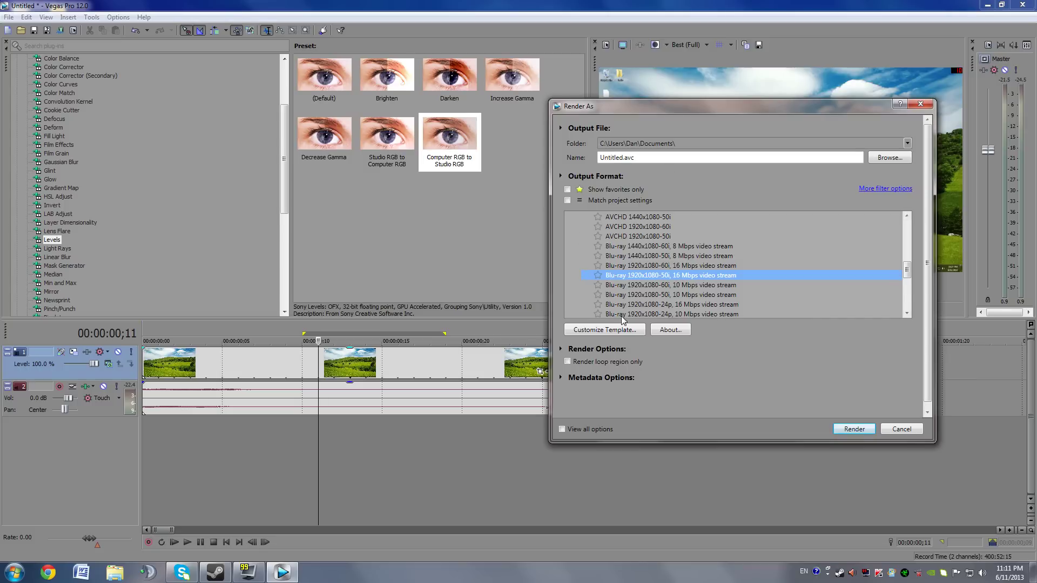
{"action": "left_click", "coordinate": [612, 330]}
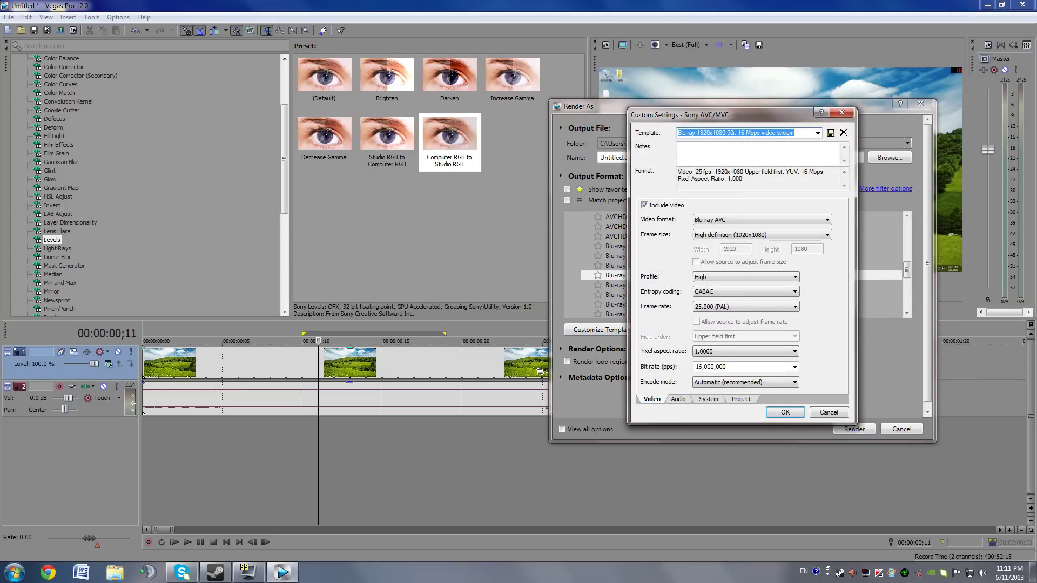
{"action": "left_click", "coordinate": [817, 134]}
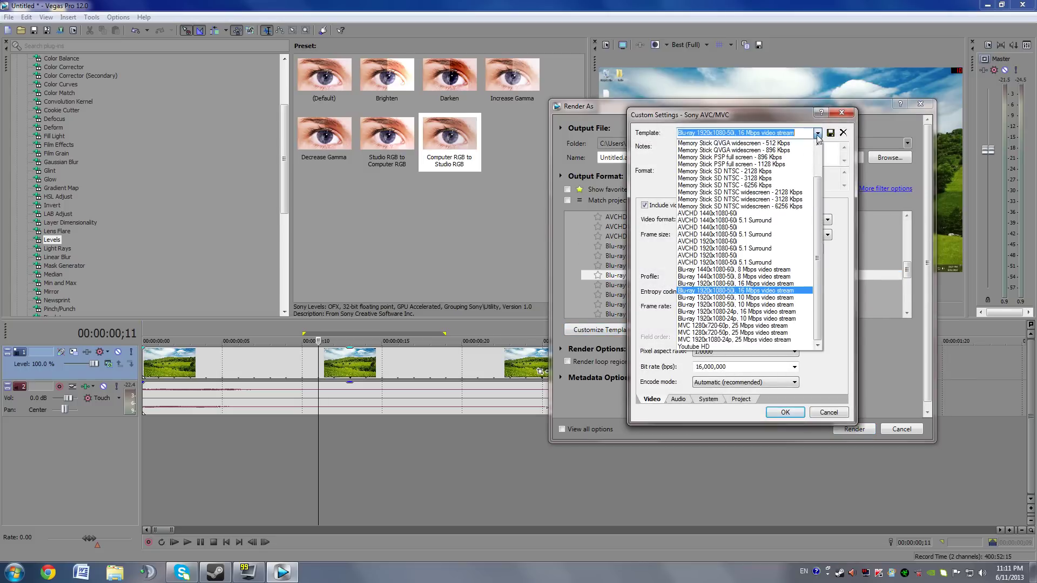
{"action": "left_click", "coordinate": [708, 347]}
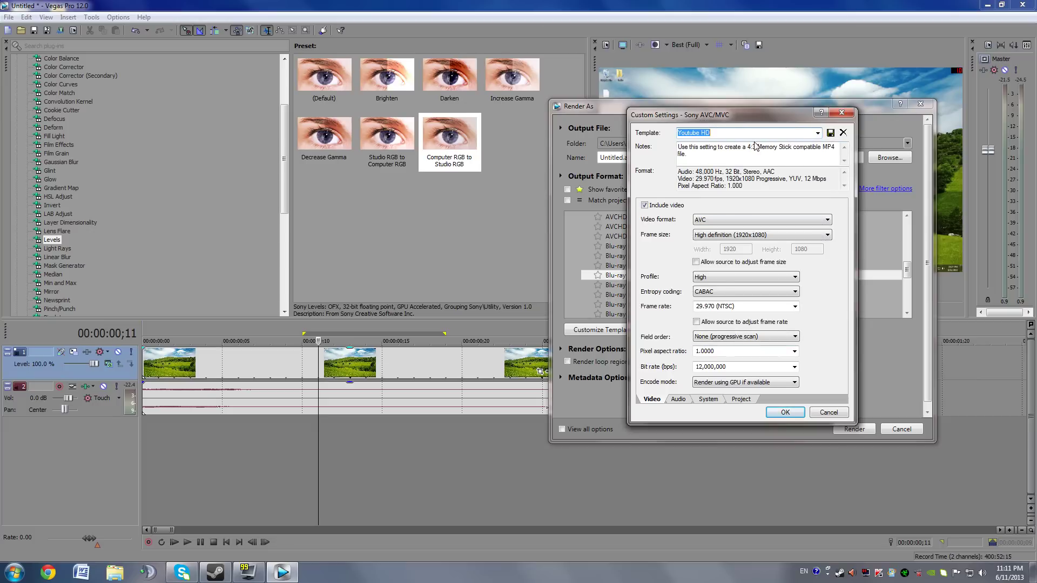
- Check the video format choices and choose High definition (1920x1080) as the frame size
{"action": "left_click", "coordinate": [733, 221]}
{"action": "left_click", "coordinate": [734, 221]}
{"action": "left_click", "coordinate": [735, 220]}
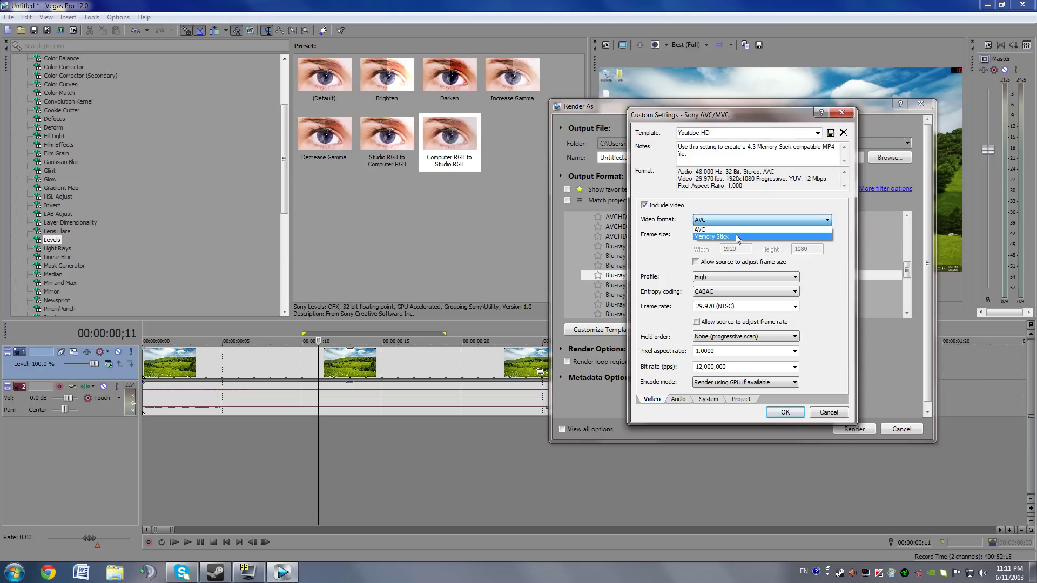
{"action": "left_click", "coordinate": [733, 220]}
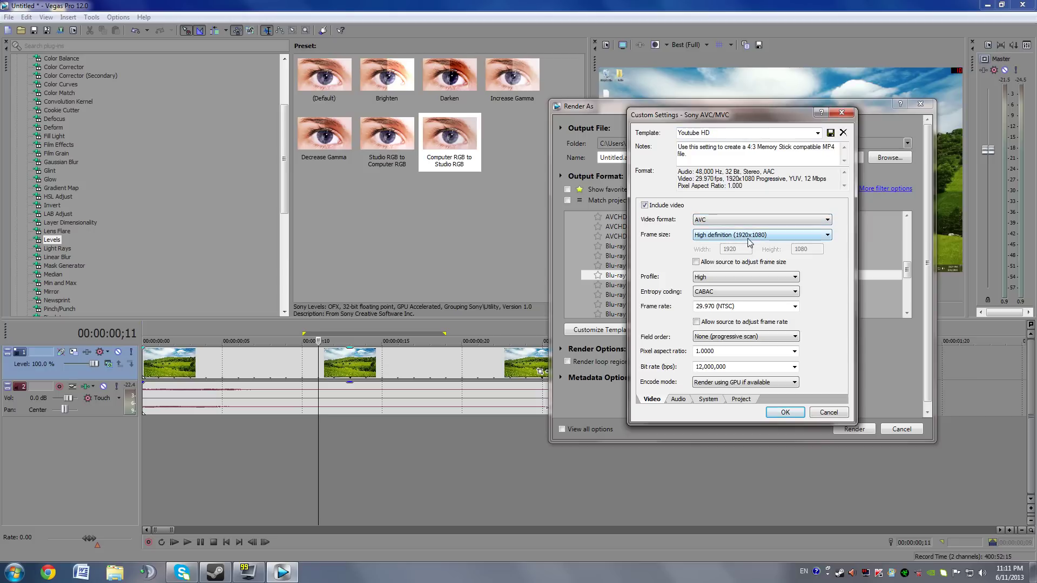
{"action": "left_click", "coordinate": [764, 238]}
{"action": "left_click", "coordinate": [764, 238]}
{"action": "left_click", "coordinate": [763, 238]}
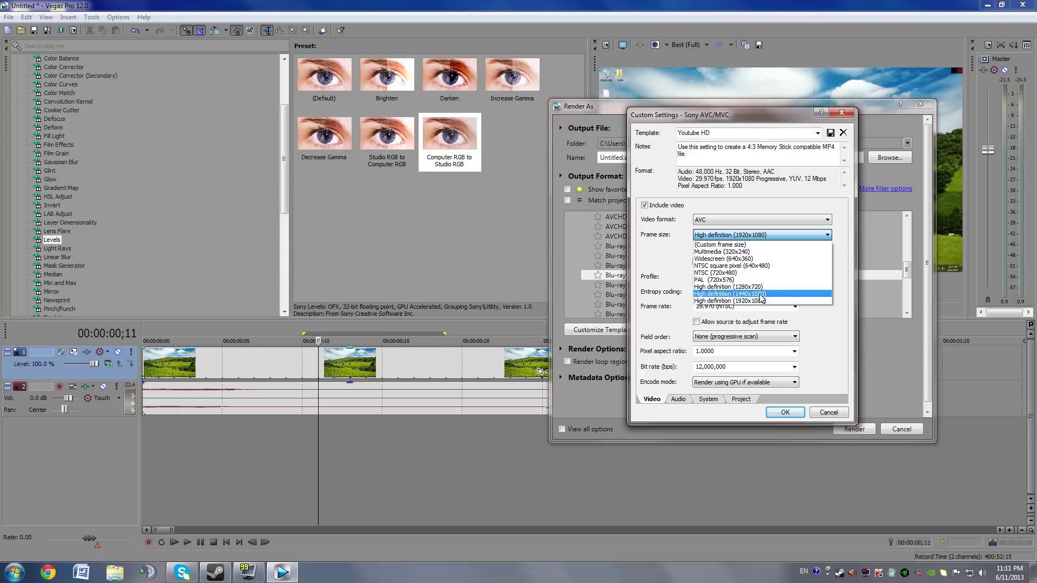
{"action": "left_click", "coordinate": [761, 301]}
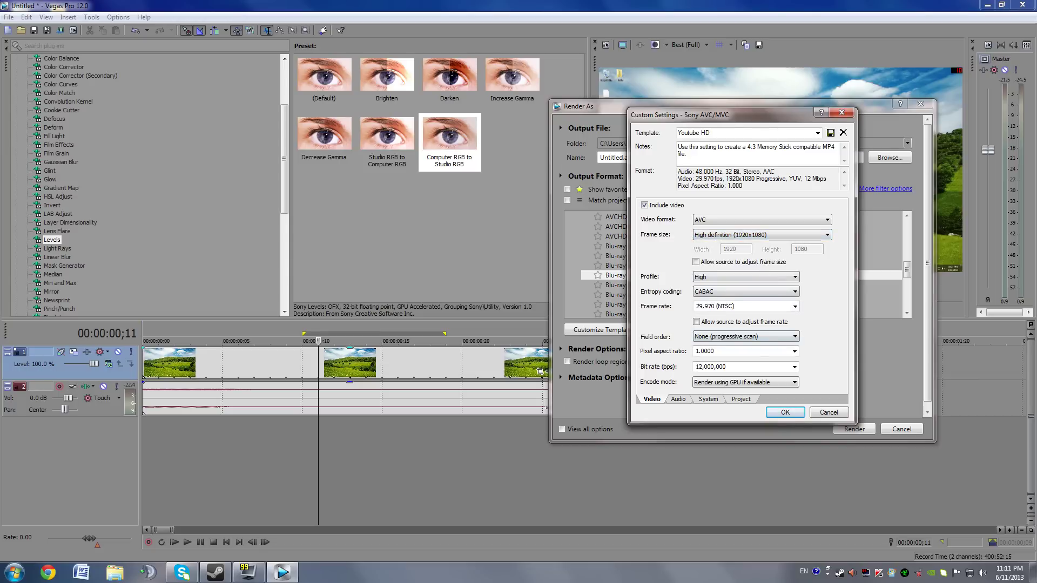
- Look through the pixel aspect ratio and frame size choices without changing them
{"action": "left_click", "coordinate": [793, 355]}
{"action": "left_click", "coordinate": [792, 355]}
{"action": "left_click", "coordinate": [736, 352]}
{"action": "left_click", "coordinate": [780, 235]}
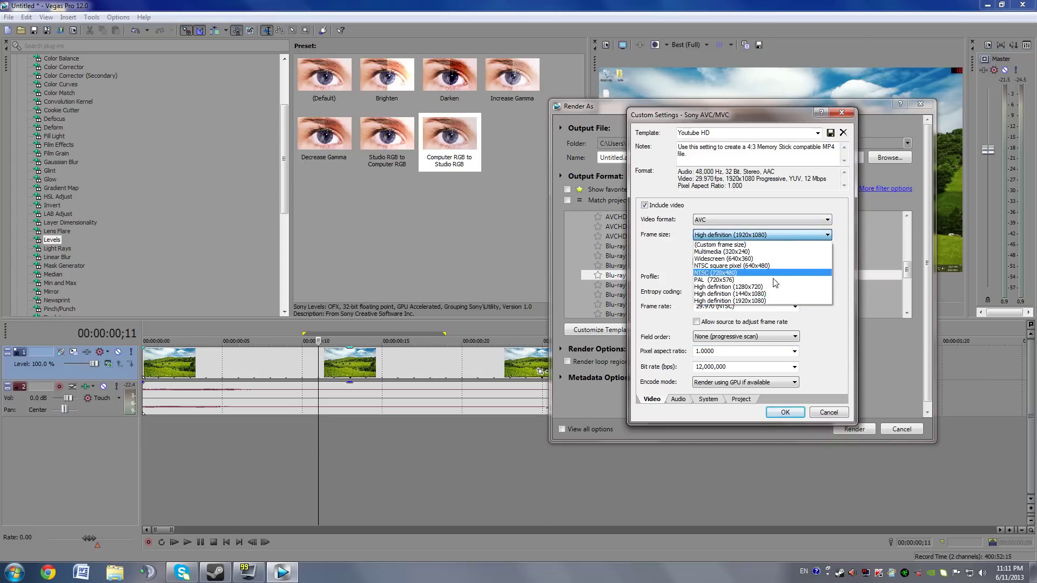
{"action": "left_click", "coordinate": [662, 267]}
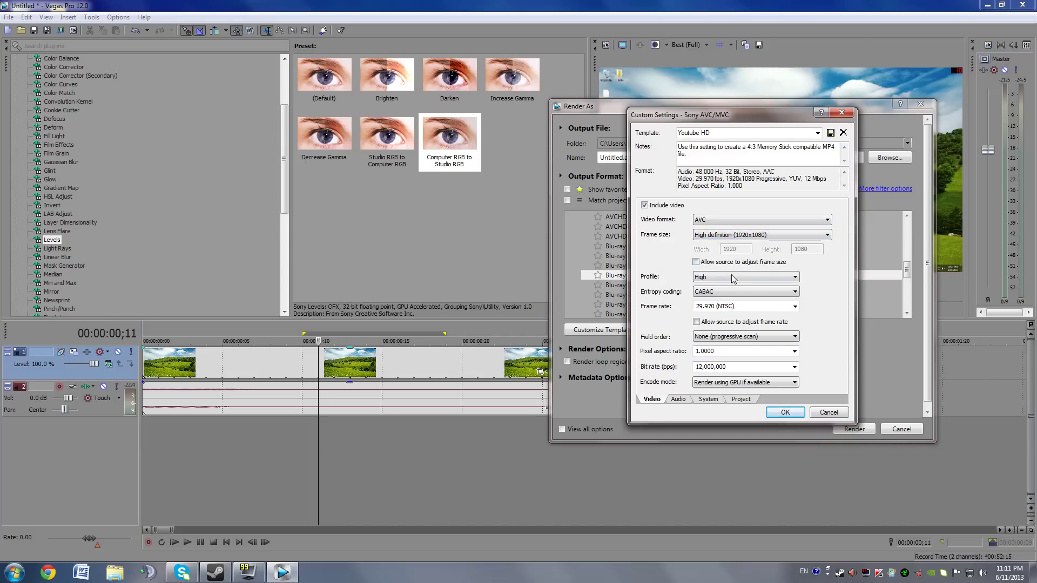
- Check the profile and entropy coding choices and revisit the frame size list without changes
{"action": "left_click", "coordinate": [722, 278]}
{"action": "left_click", "coordinate": [726, 280]}
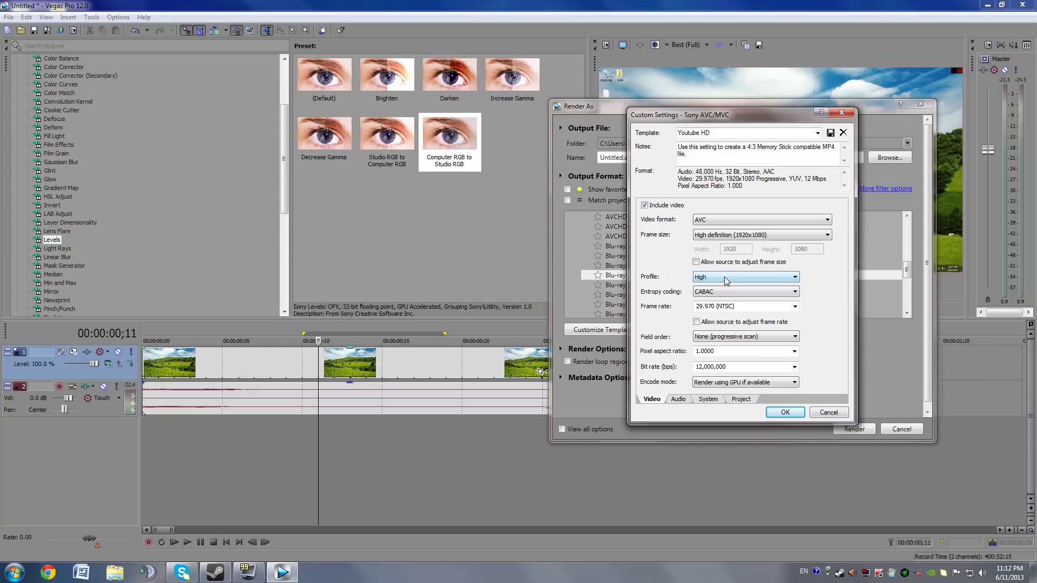
{"action": "left_click", "coordinate": [727, 293]}
{"action": "left_click", "coordinate": [727, 293]}
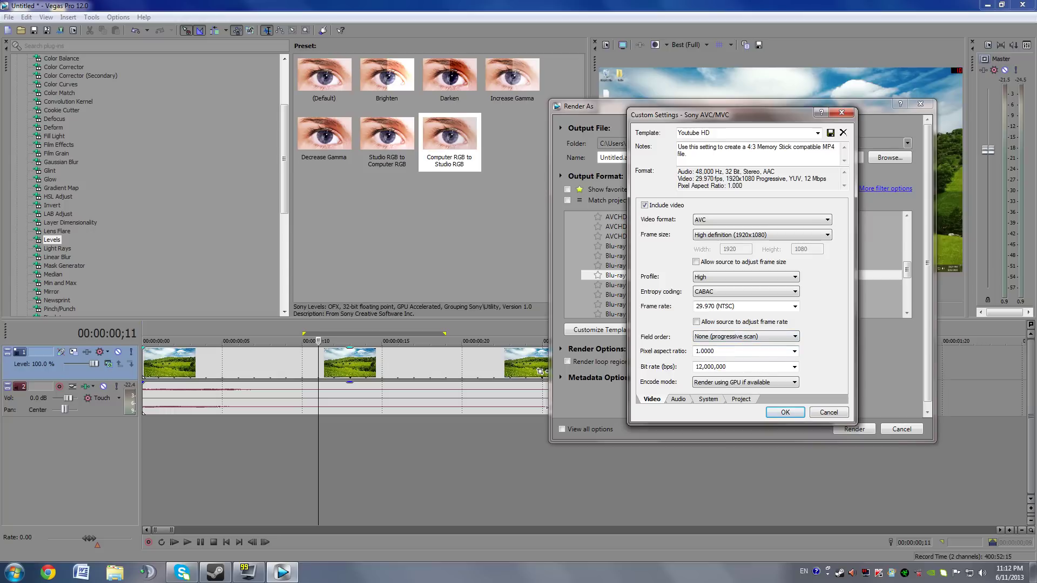
{"action": "left_click", "coordinate": [749, 235]}
{"action": "left_click", "coordinate": [750, 235]}
{"action": "left_click", "coordinate": [749, 235]}
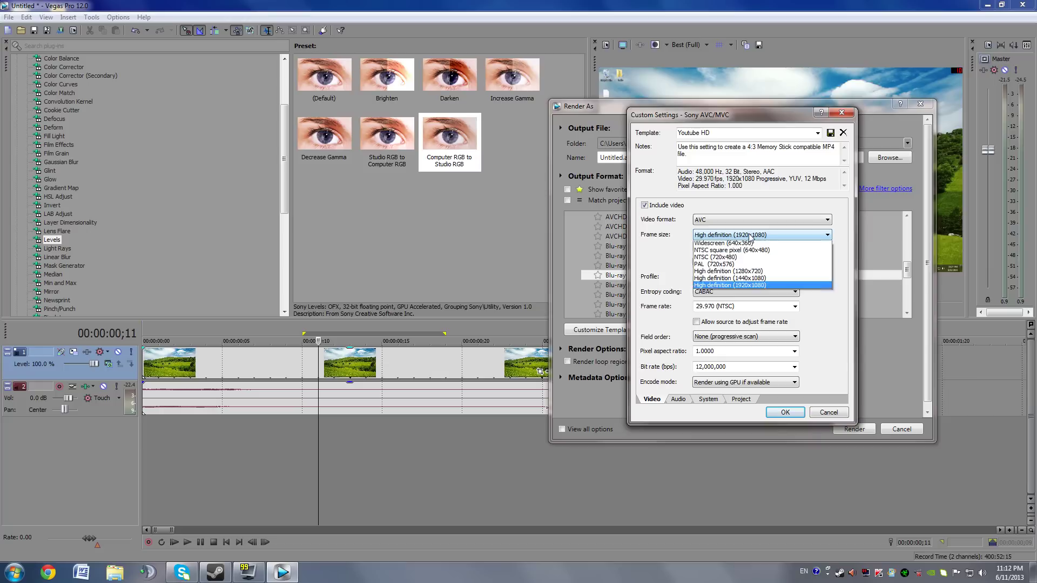
{"action": "left_click", "coordinate": [667, 272]}
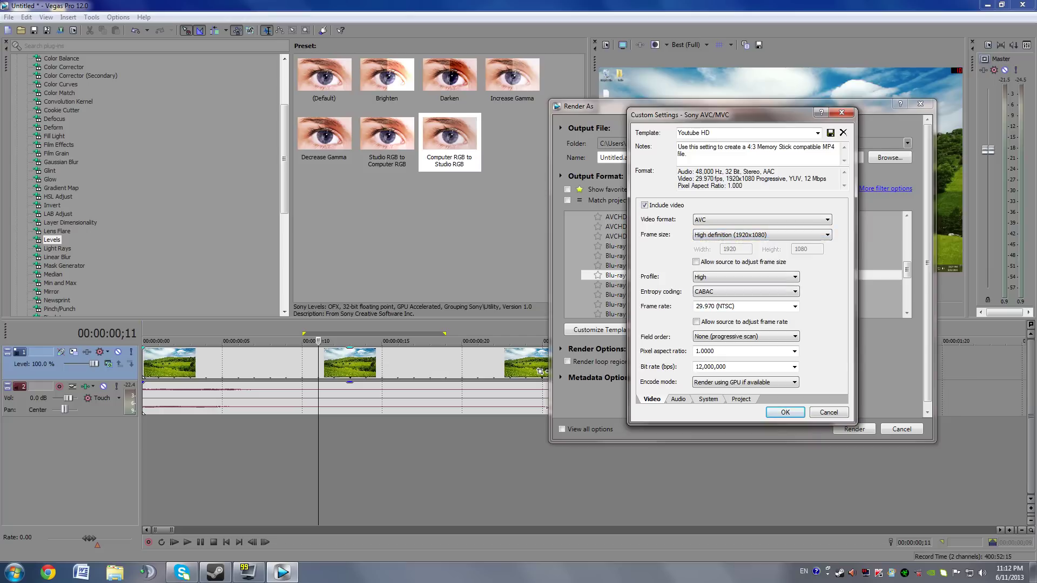
- Examine the pixel aspect ratio and the available encode modes, including GPU and CPU rendering, without changing them
{"action": "left_click", "coordinate": [704, 351]}
{"action": "left_click", "coordinate": [715, 351]}
{"action": "left_click", "coordinate": [734, 383]}
{"action": "left_click", "coordinate": [737, 389]}
{"action": "left_click", "coordinate": [738, 384]}
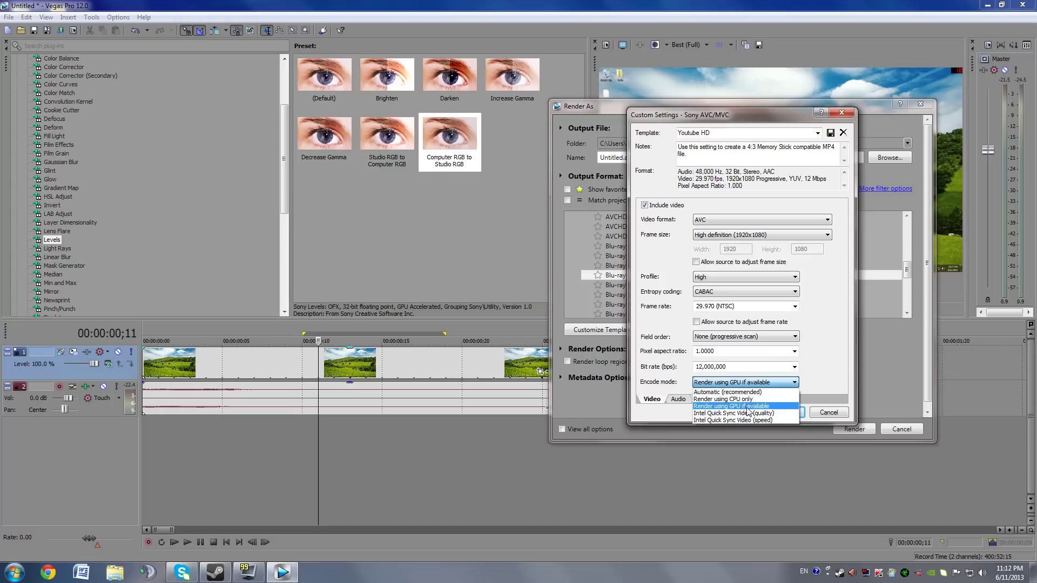
{"action": "left_click", "coordinate": [660, 359]}
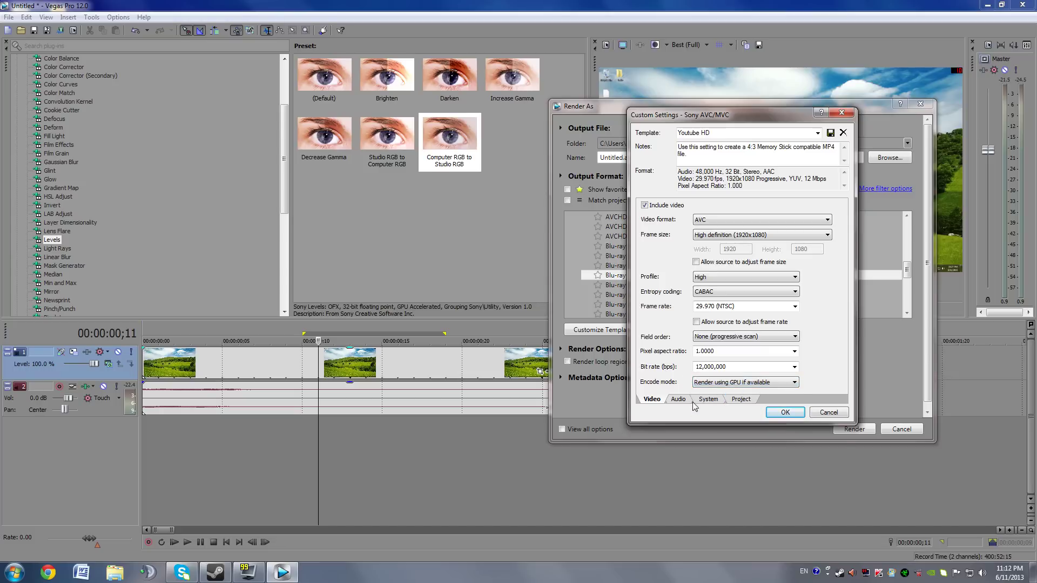
- Review the Youtube HD template's audio format, sample rate, bit rate and audio coding mode choices
{"action": "left_click", "coordinate": [684, 400]}
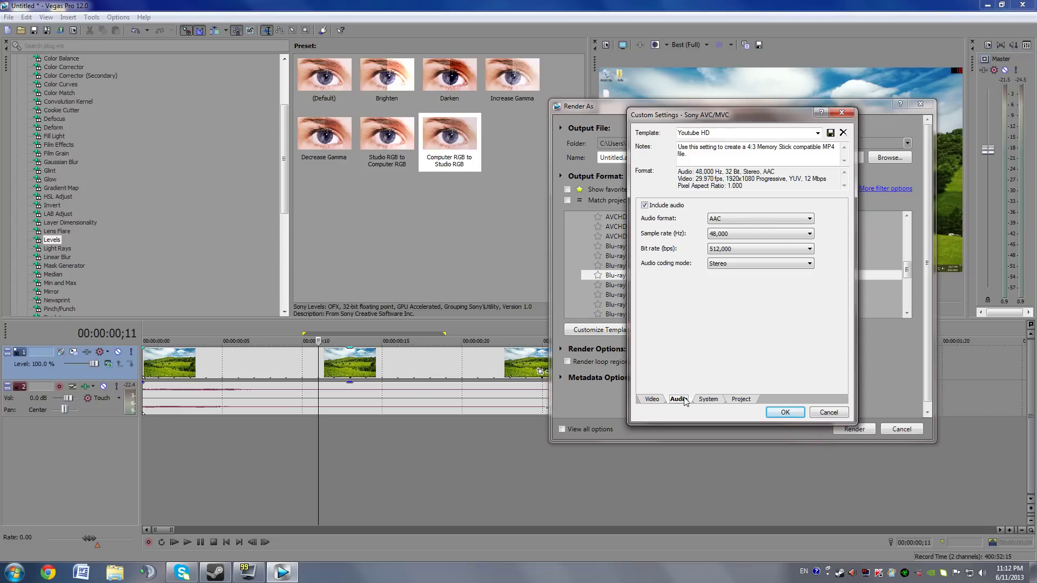
{"action": "left_click", "coordinate": [756, 220]}
{"action": "left_click", "coordinate": [757, 220]}
{"action": "left_click", "coordinate": [745, 234]}
{"action": "left_click", "coordinate": [733, 250]}
{"action": "left_click", "coordinate": [735, 249]}
{"action": "left_click", "coordinate": [735, 251]}
{"action": "left_click", "coordinate": [750, 243]}
{"action": "left_click", "coordinate": [732, 251]}
{"action": "left_click", "coordinate": [712, 399]}
{"action": "left_click", "coordinate": [680, 399]}
{"action": "left_click", "coordinate": [727, 268]}
{"action": "left_click", "coordinate": [729, 272]}
- Check GPU availability in the system settings, view the project settings and accept the custom settings
{"action": "left_click", "coordinate": [711, 399]}
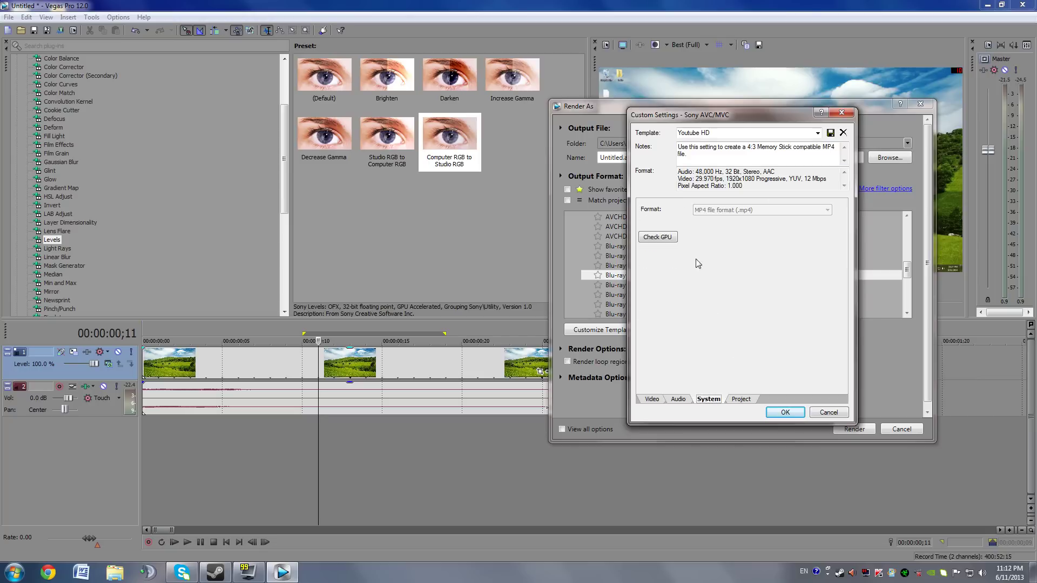
{"action": "left_click", "coordinate": [666, 238]}
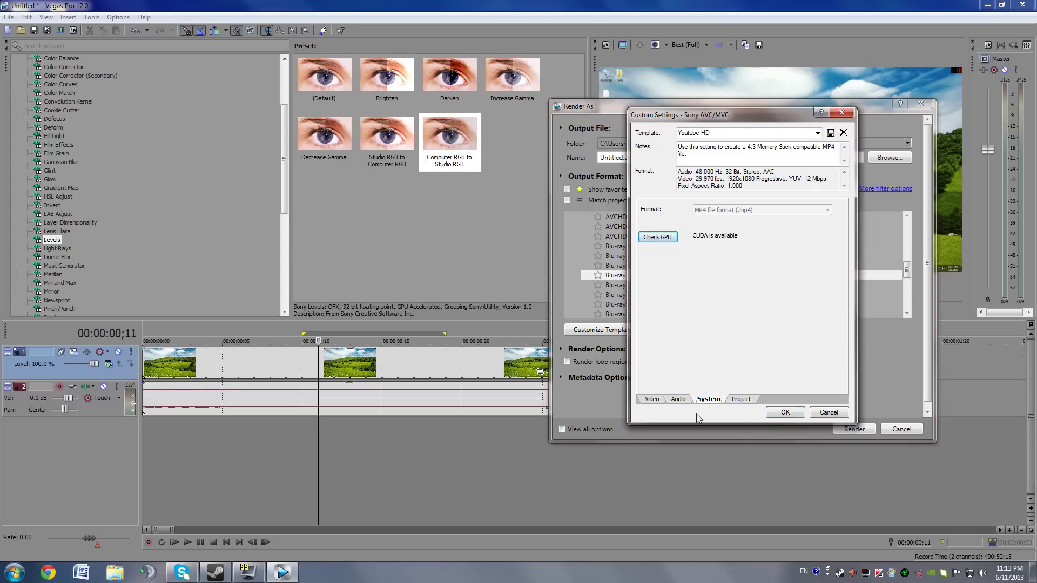
{"action": "left_click", "coordinate": [740, 399]}
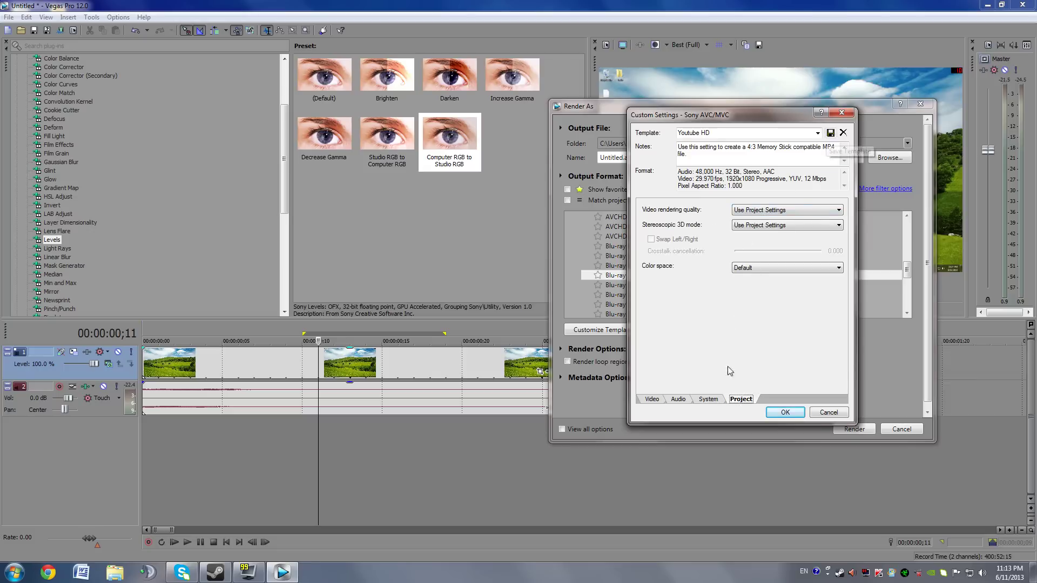
{"action": "left_click", "coordinate": [778, 413]}
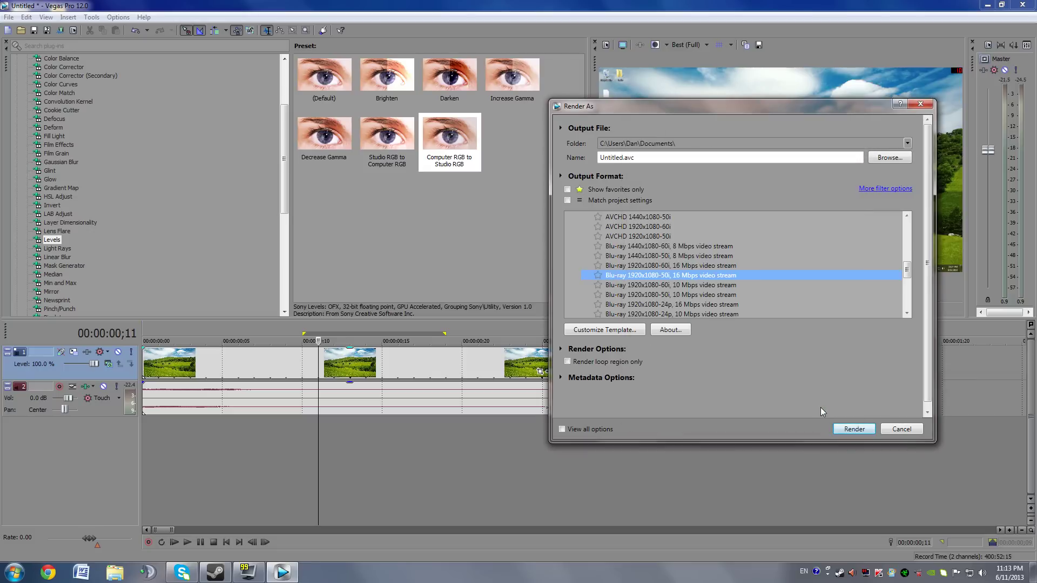
- Collapse the Sony AVC/MVC format, select the Youtube HD simple template and open its custom settings
{"action": "left_click_drag", "start_coordinate": [906, 277], "coordinate": [906, 237]}
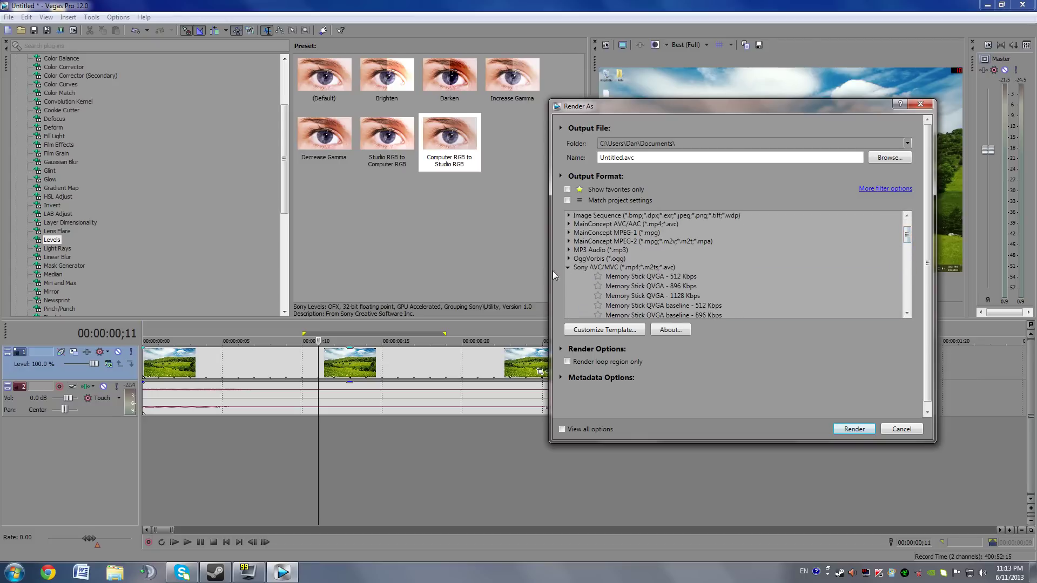
{"action": "left_click", "coordinate": [568, 268]}
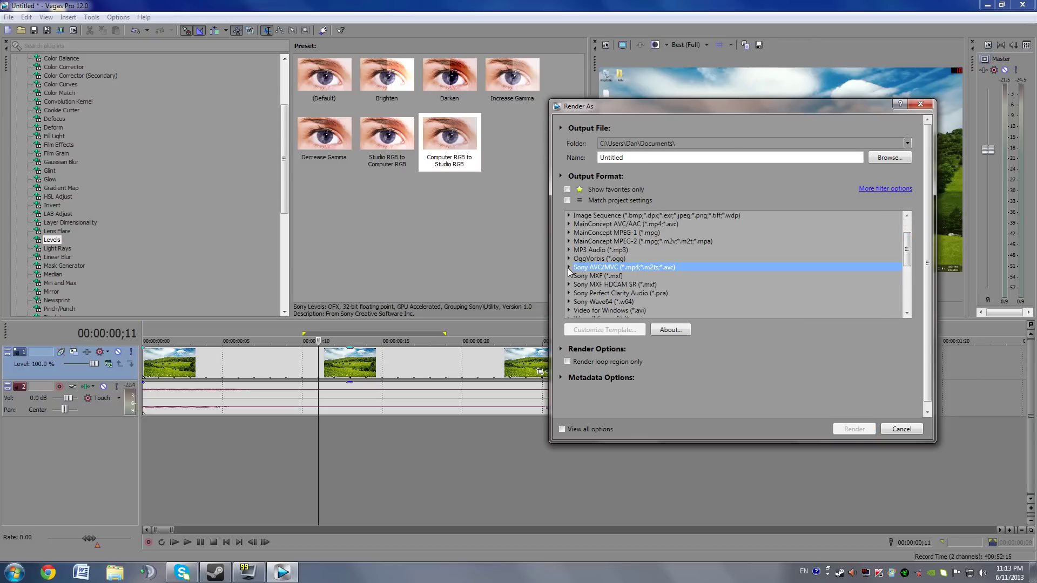
{"action": "left_click_drag", "start_coordinate": [906, 250], "coordinate": [903, 302]}
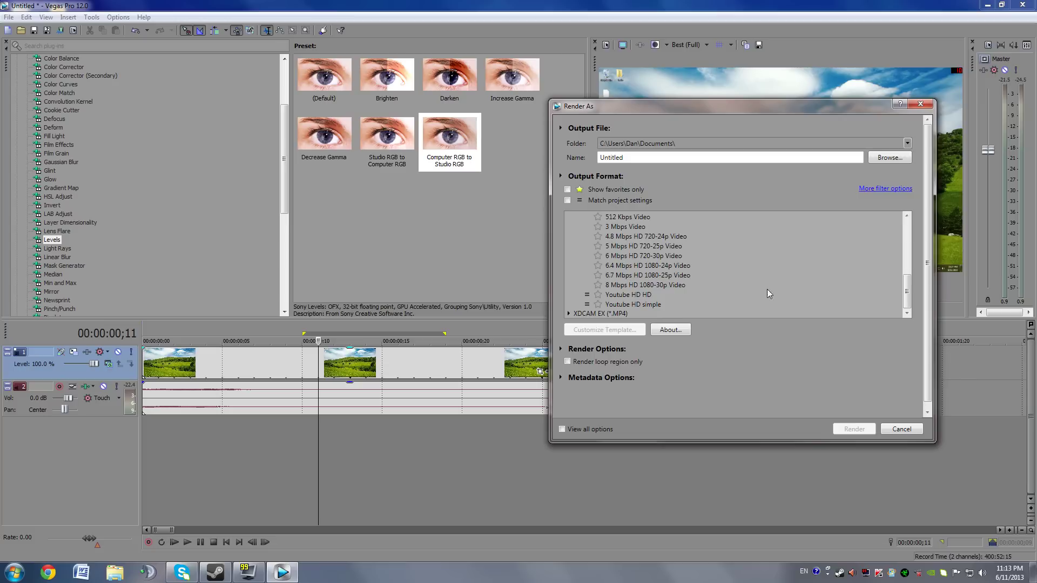
{"action": "left_click", "coordinate": [654, 306]}
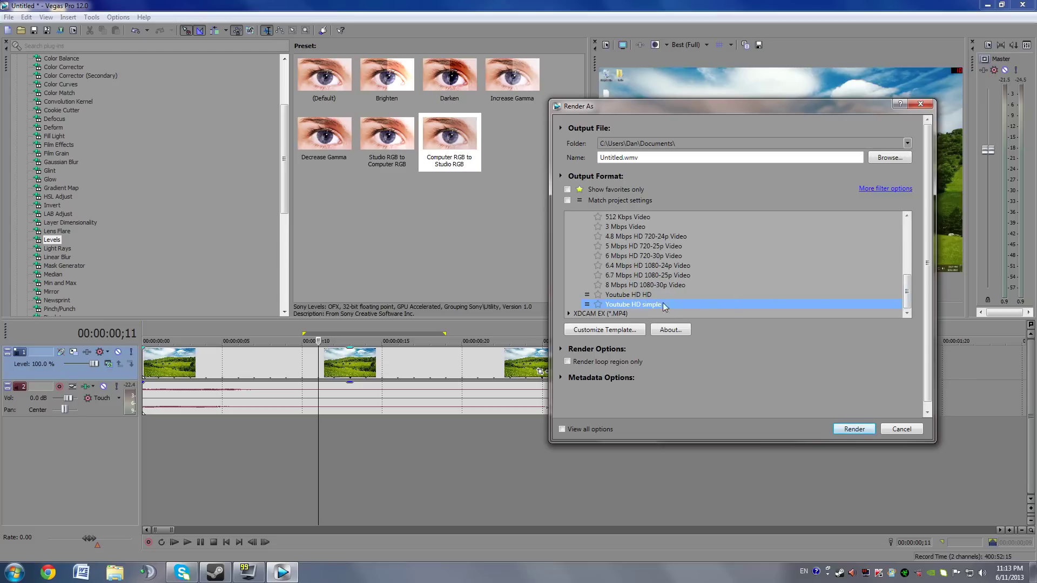
{"action": "left_click", "coordinate": [634, 334]}
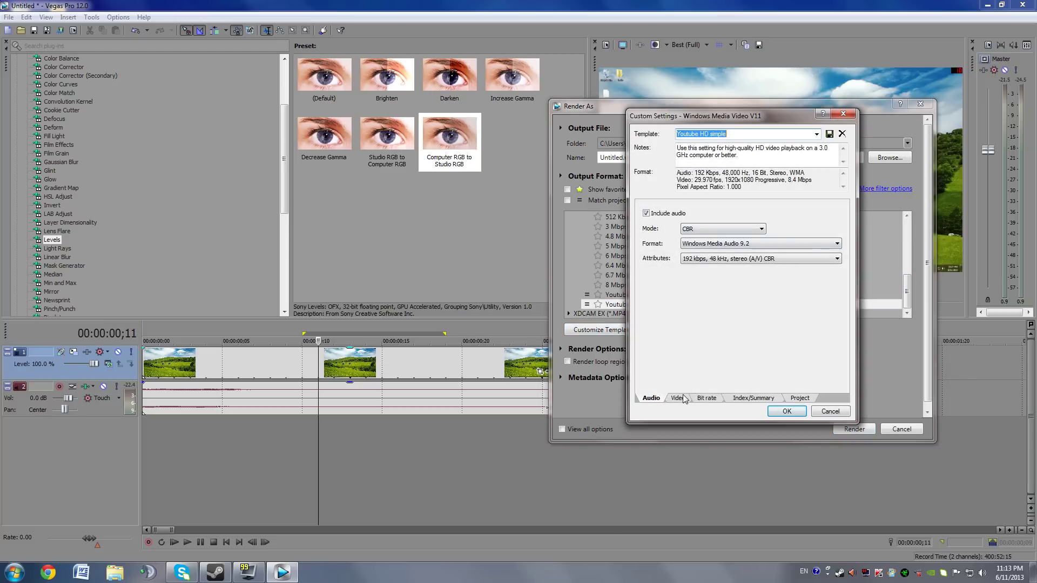
- Try a different custom width and height in the Youtube HD simple template's video settings and glance at its bit rate settings
{"action": "left_click", "coordinate": [678, 398]}
{"action": "double_click", "coordinate": [698, 257]}
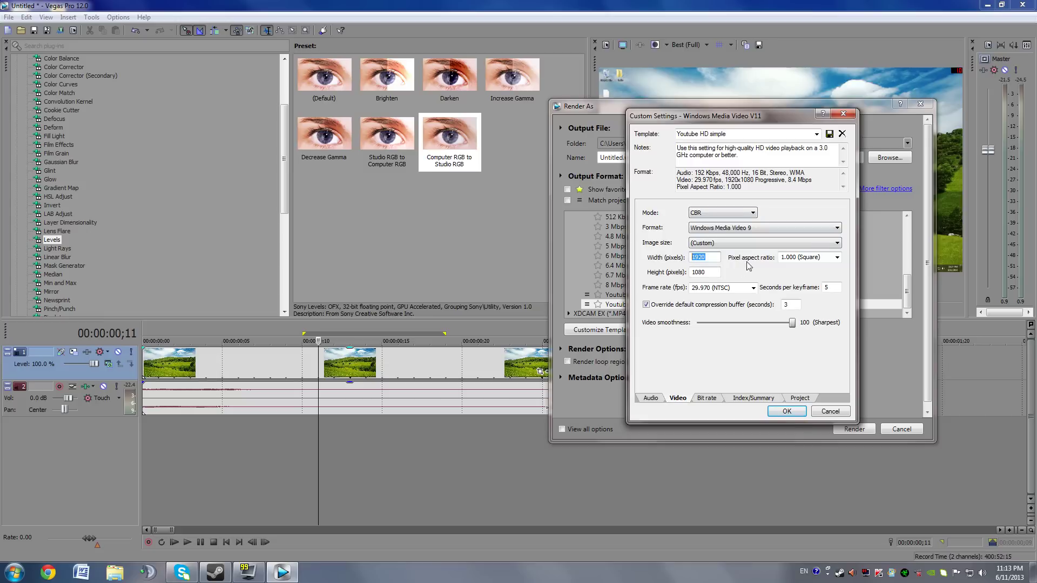
{"action": "type", "text": "12"}
{"action": "key", "text": "Tab"}
{"action": "key", "text": "Tab"}
{"action": "type", "text": "7"}
{"action": "left_click", "coordinate": [711, 398]}
{"action": "left_click", "coordinate": [678, 398]}
{"action": "mouse_move", "coordinate": [705, 272]}
{"action": "left_mouse_down"}
{"action": "mouse_move", "coordinate": [691, 272]}
{"action": "mouse_move", "coordinate": [707, 258]}
{"action": "mouse_move", "coordinate": [691, 257]}
{"action": "left_mouse_up"}
- Review the template's index/summary, project and audio settings, and cancel both the custom settings and the render setup
{"action": "left_click", "coordinate": [753, 398]}
{"action": "left_click", "coordinate": [802, 398]}
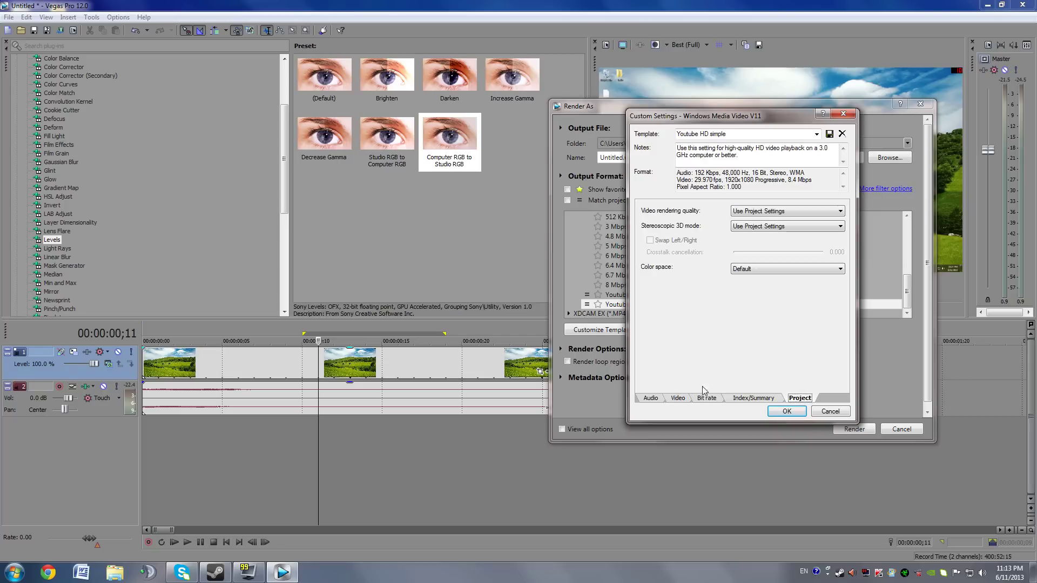
{"action": "left_click", "coordinate": [651, 398]}
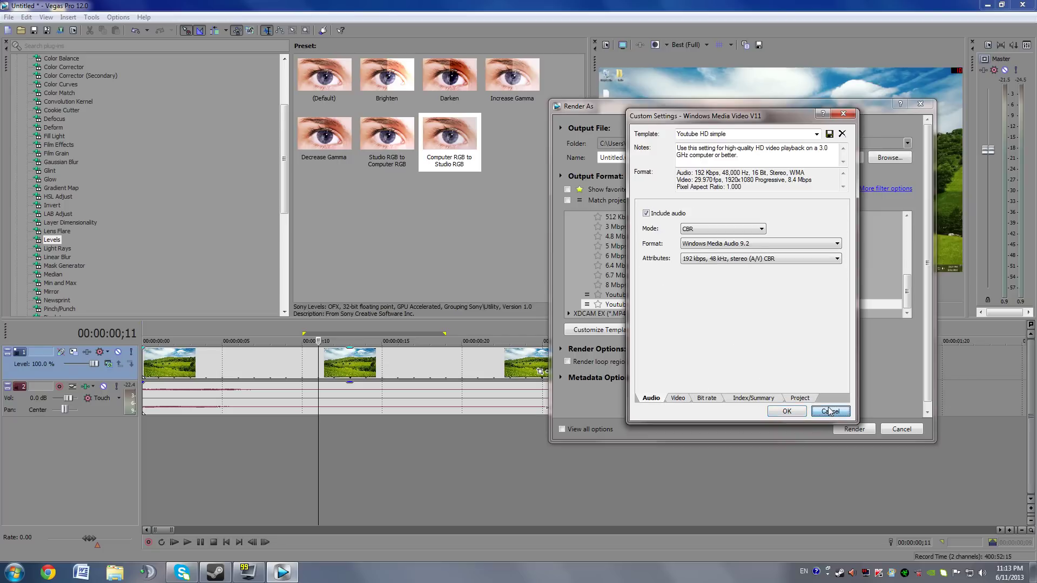
{"action": "left_click", "coordinate": [827, 409]}
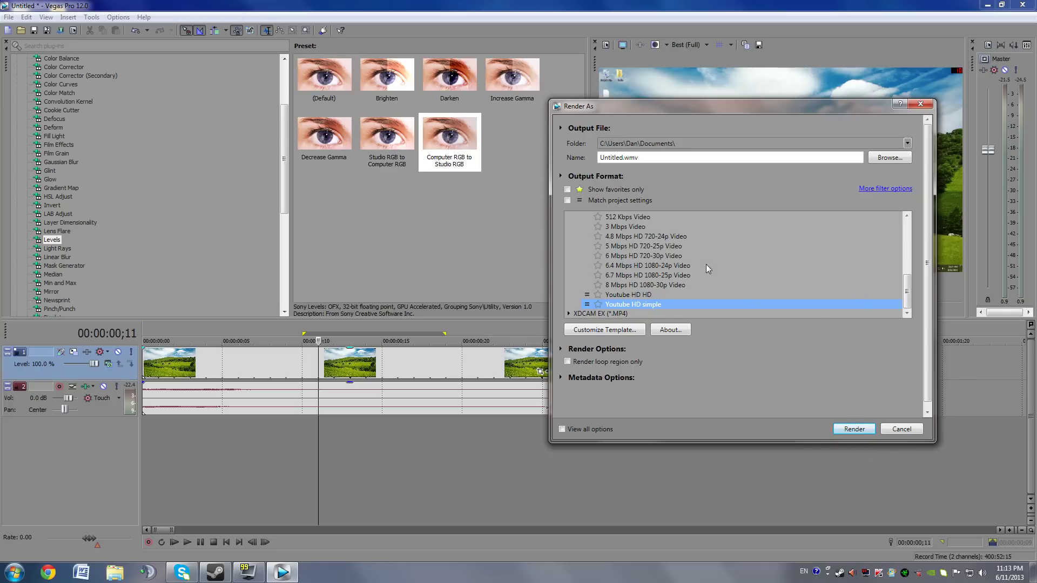
{"action": "left_click", "coordinate": [915, 431]}
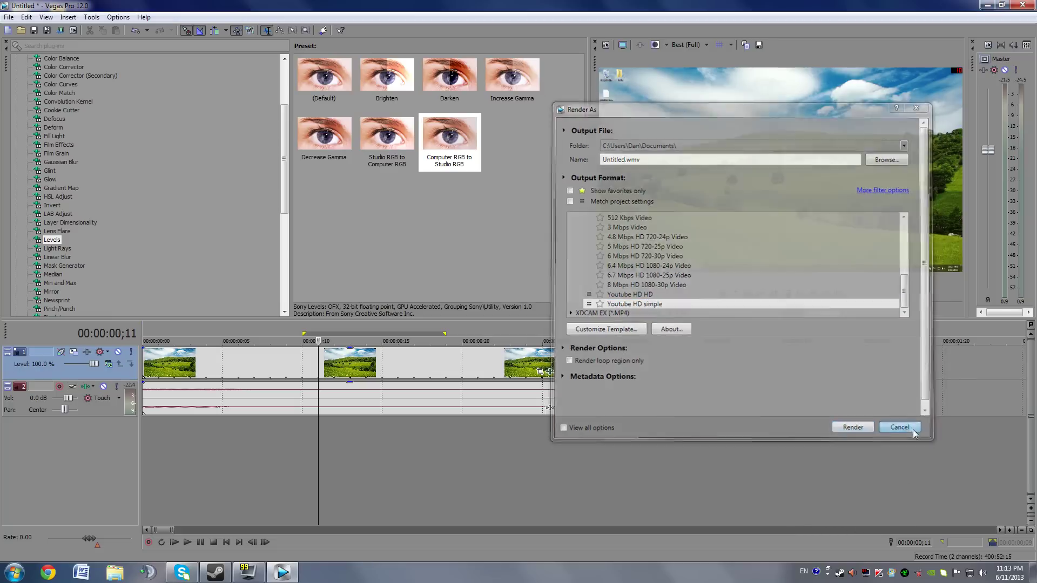